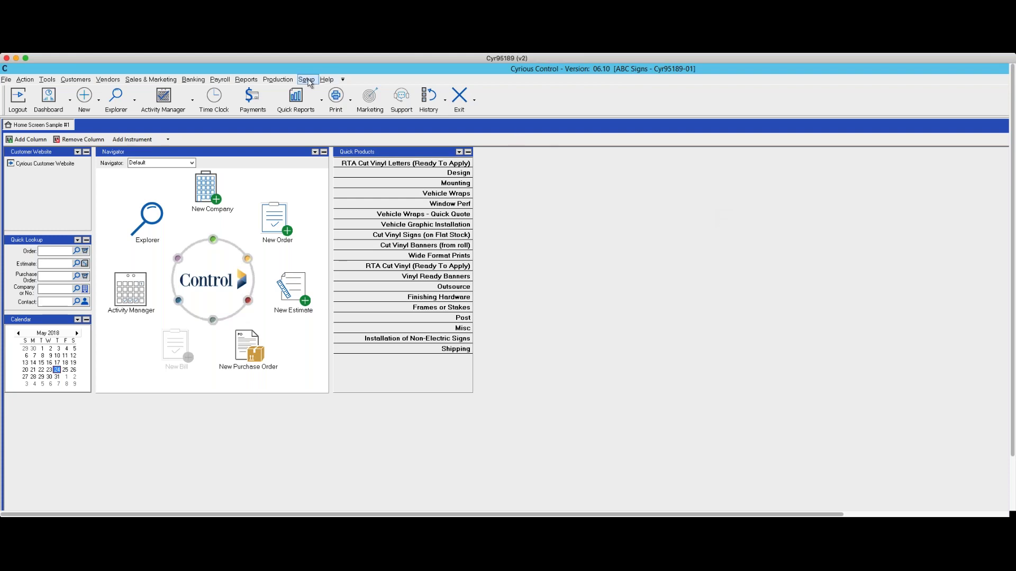
- Open the Universal Product Options category of the user constants in the pricing setup
{"action": "left_click", "coordinate": [309, 80]}
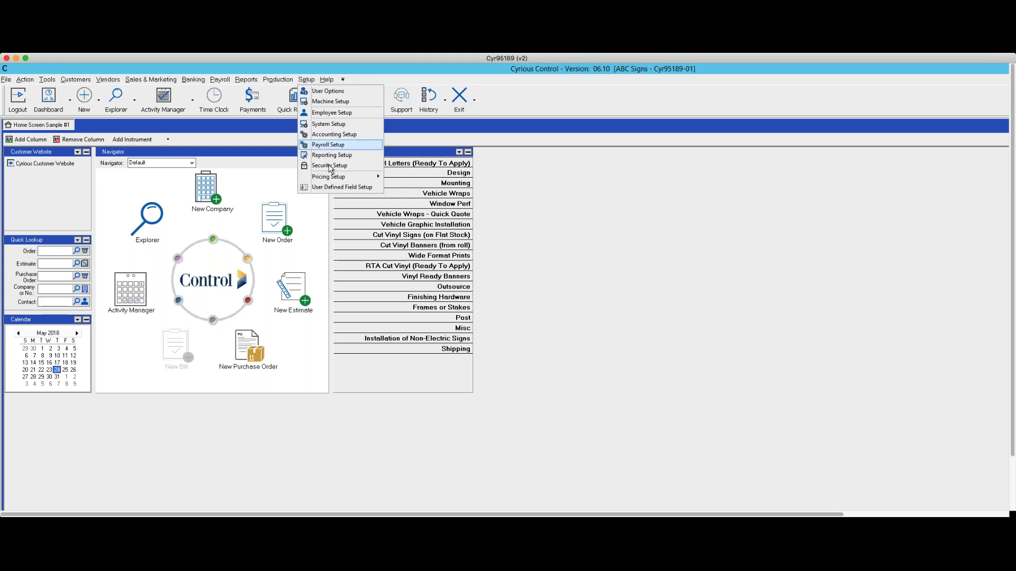
{"action": "mouse_move", "coordinate": [329, 179]}
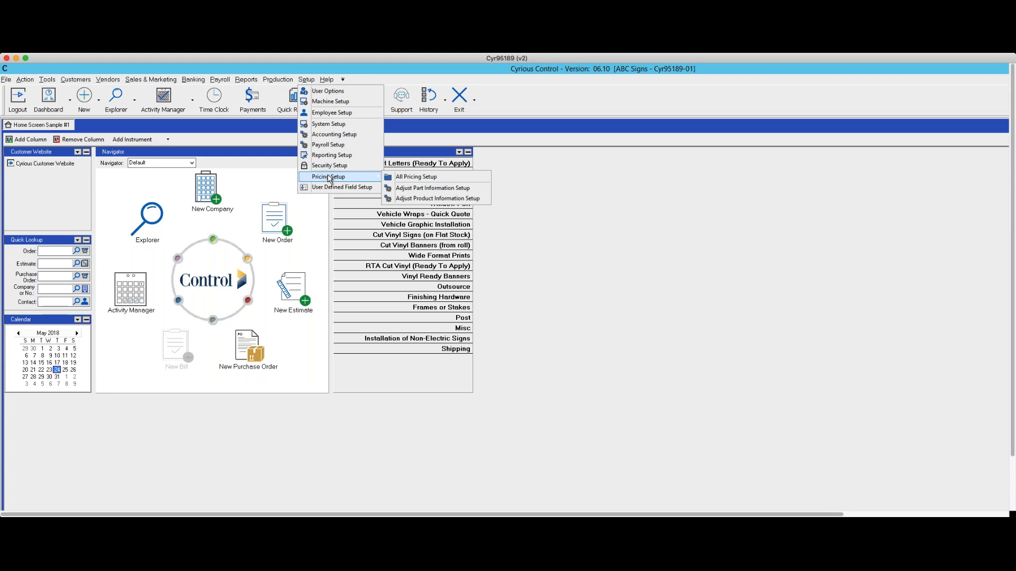
{"action": "left_click", "coordinate": [407, 177]}
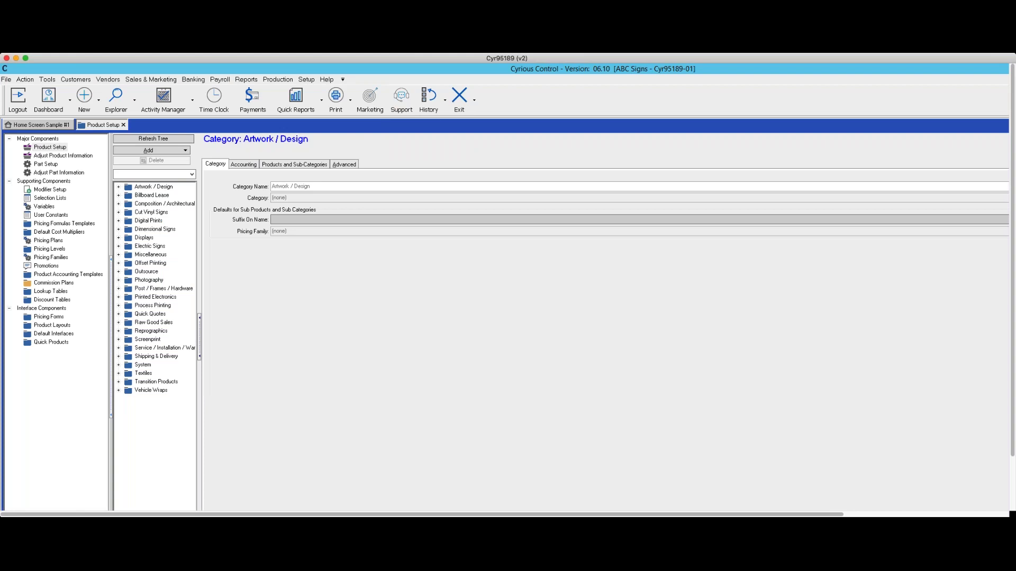
{"action": "left_click", "coordinate": [51, 215]}
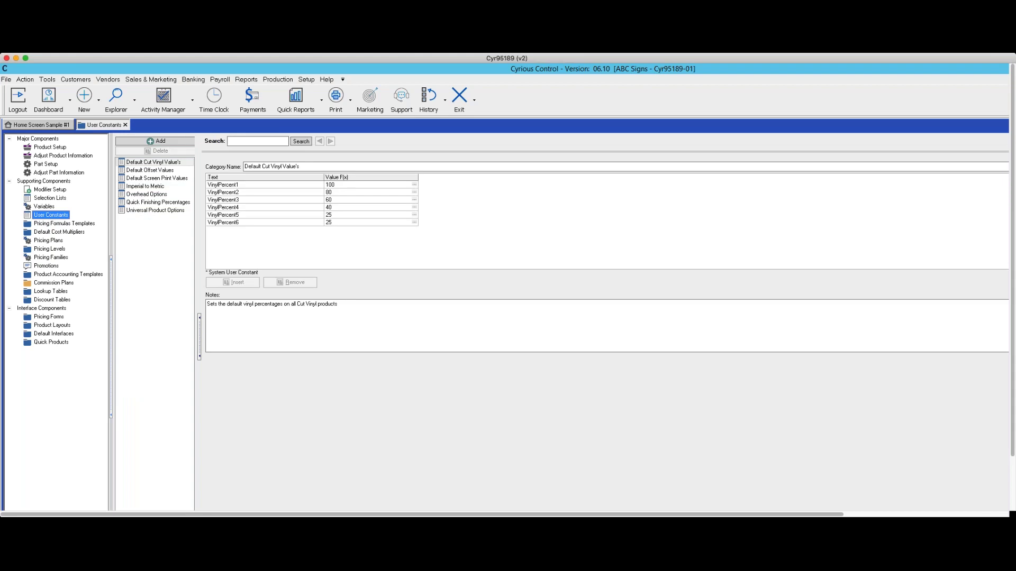
{"action": "left_click", "coordinate": [138, 211]}
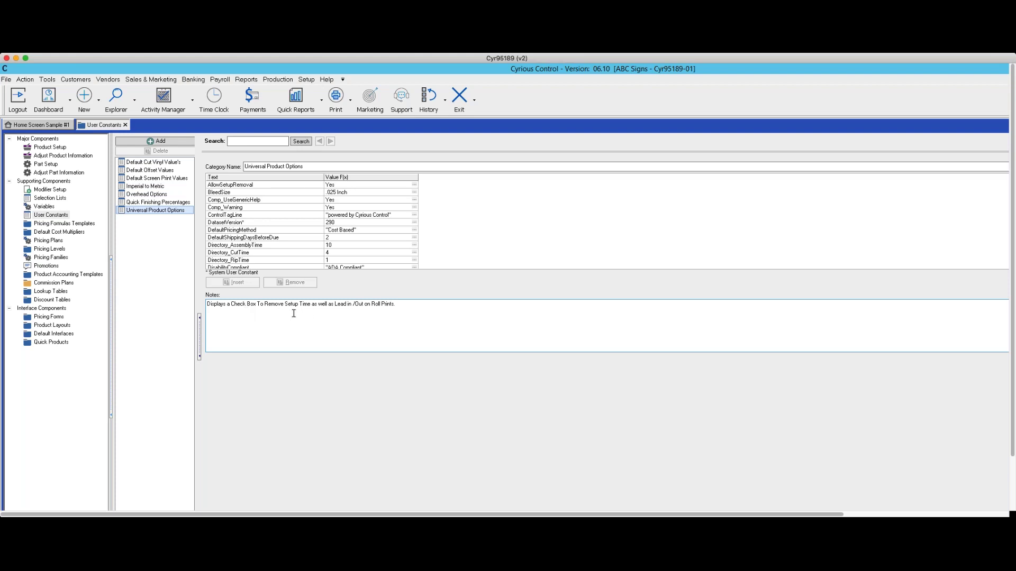
- Review the notes for DefaultPricingMethod, DatasetVersion and Directory_AssemblyTime and the remaining Universal Product Options, and close the user constants
{"action": "left_click", "coordinate": [257, 231]}
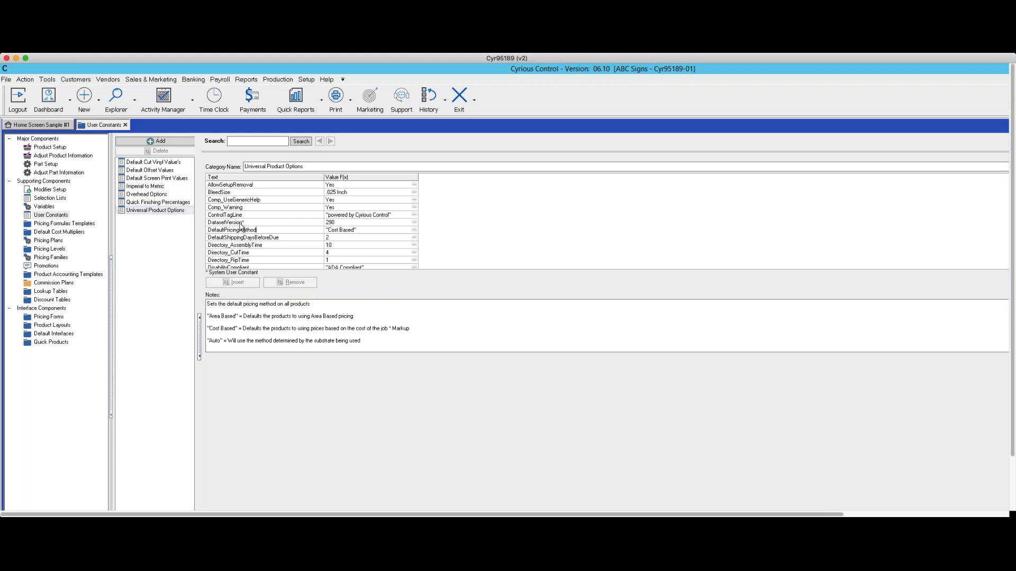
{"action": "left_click", "coordinate": [238, 223]}
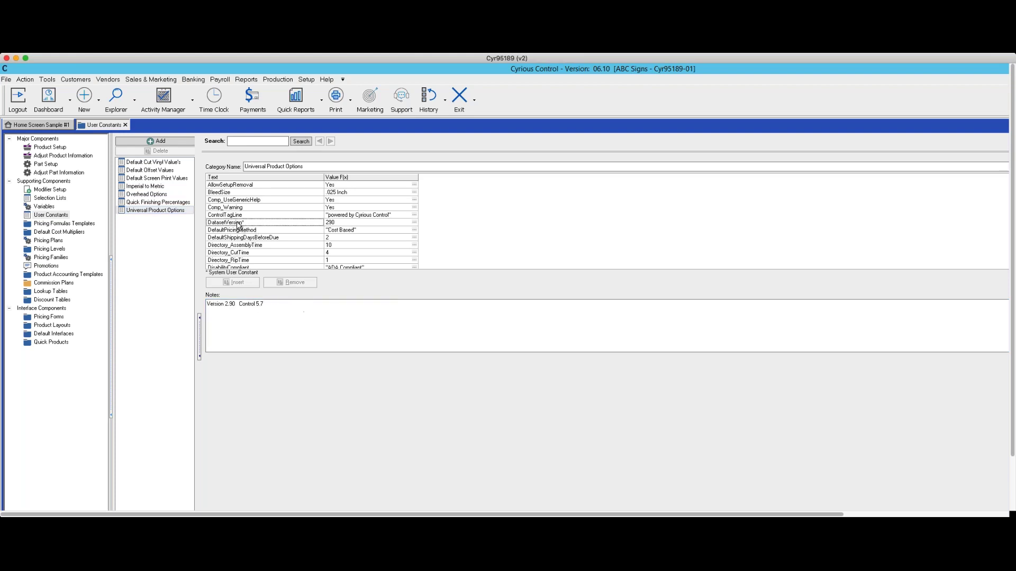
{"action": "left_click", "coordinate": [230, 304]}
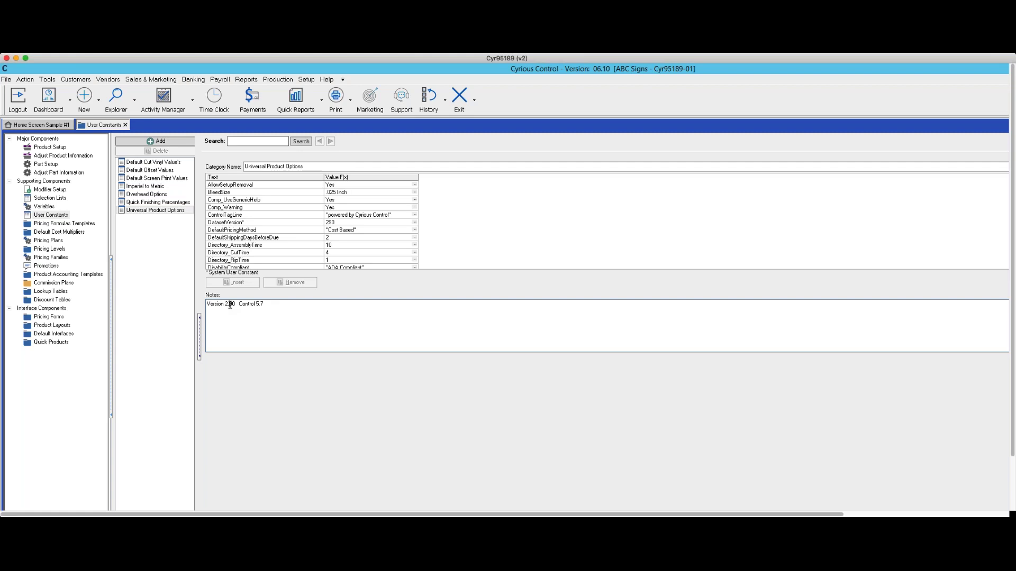
{"action": "left_click", "coordinate": [128, 211]}
{"action": "left_click", "coordinate": [338, 245]}
{"action": "scroll", "coordinate": [750, 248], "scroll_direction": "right", "scroll_amount": 3}
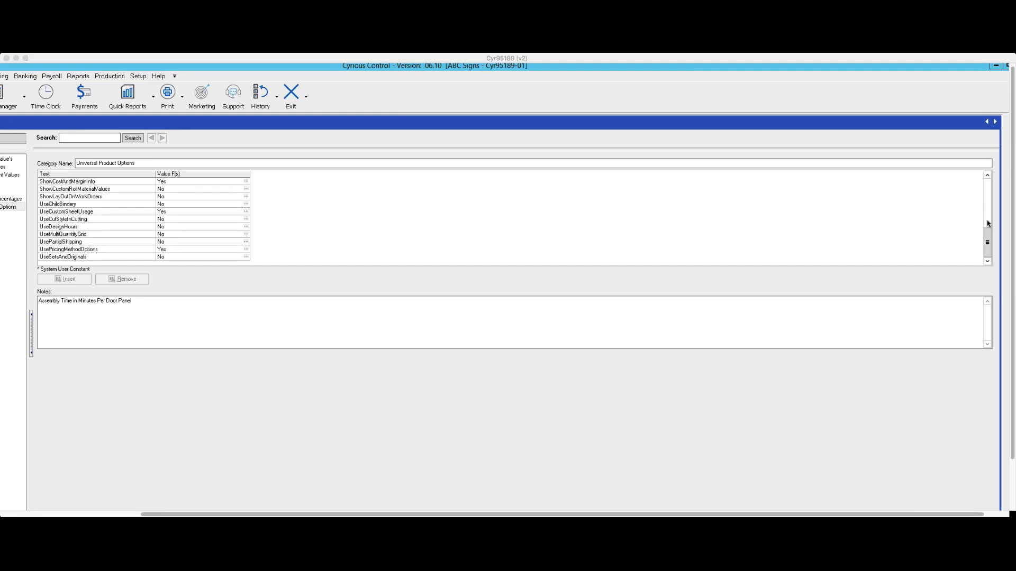
{"action": "scroll", "coordinate": [942, 225], "scroll_direction": "right", "scroll_amount": 1}
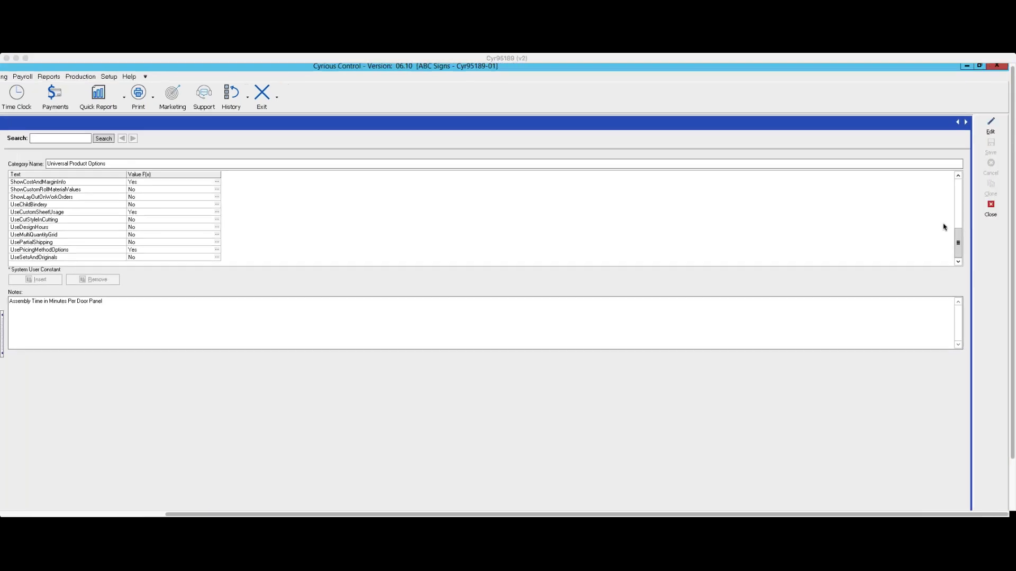
{"action": "left_click", "coordinate": [992, 213]}
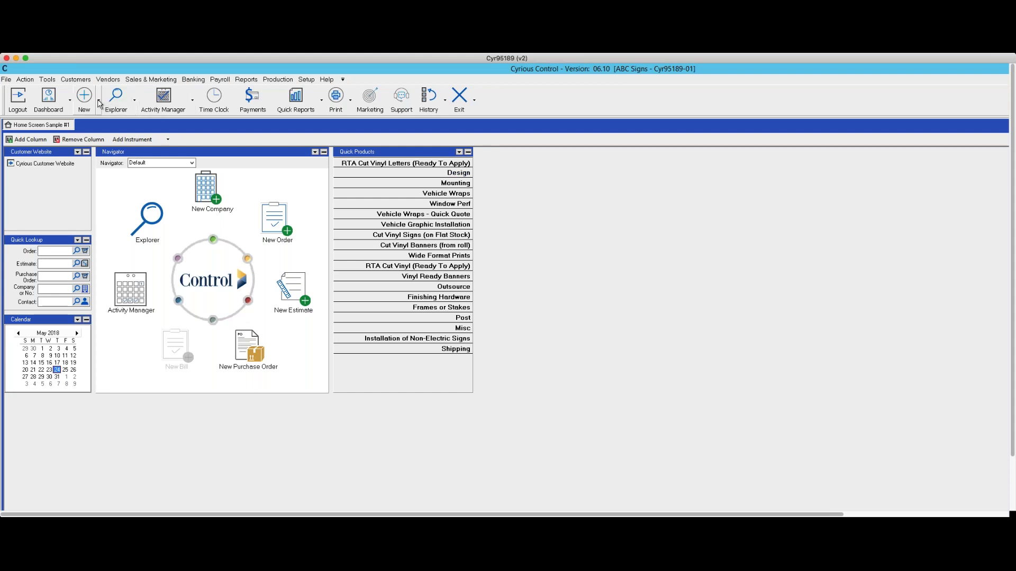
- Create a new order for Test Company with the description "Put to Inventory"
{"action": "left_click", "coordinate": [99, 103]}
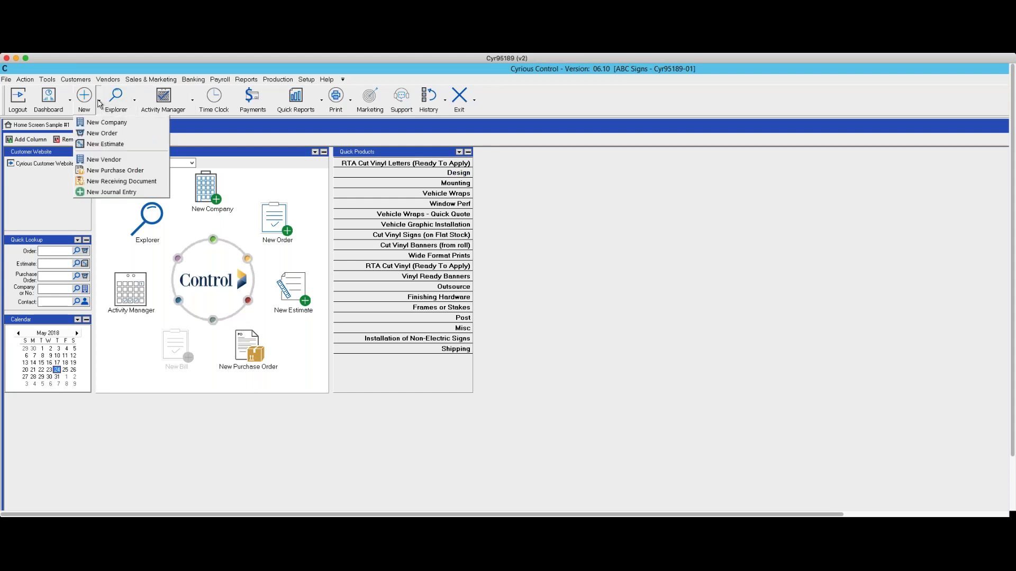
{"action": "left_click", "coordinate": [101, 133]}
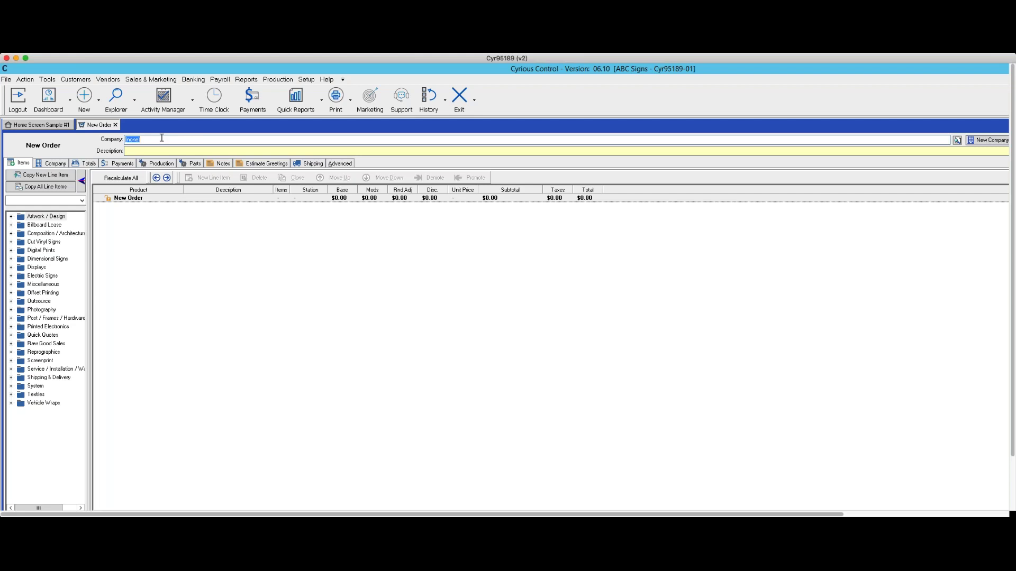
{"action": "type", "text": "tes"}
{"action": "left_click", "coordinate": [126, 152]}
{"action": "type", "text": "Put to"}
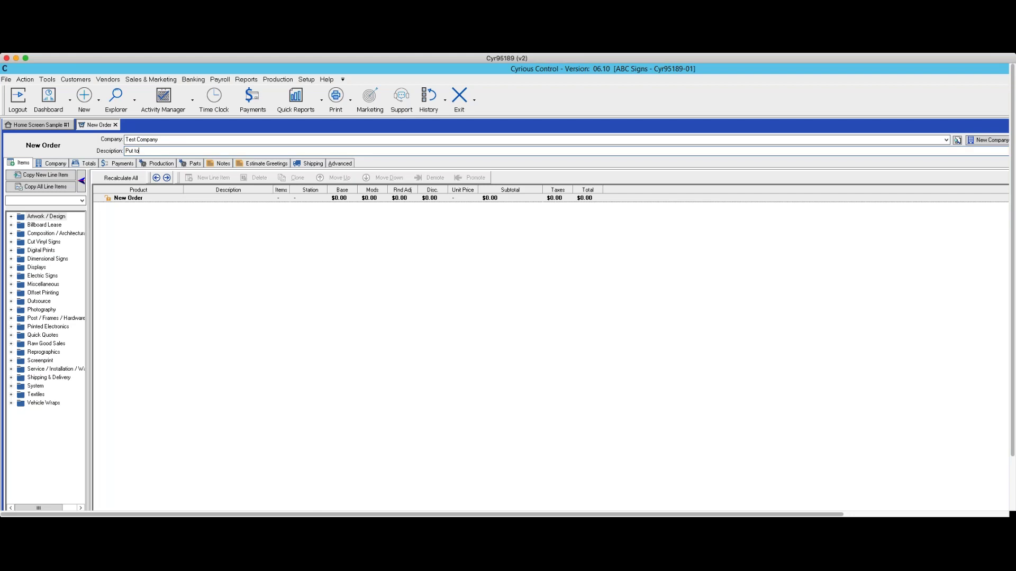
{"action": "type", "text": " Inventory"}
- Examine the options of a Screenprint Signs line item through Add To Finished Inventory, and discard the item
{"action": "left_click", "coordinate": [11, 361]}
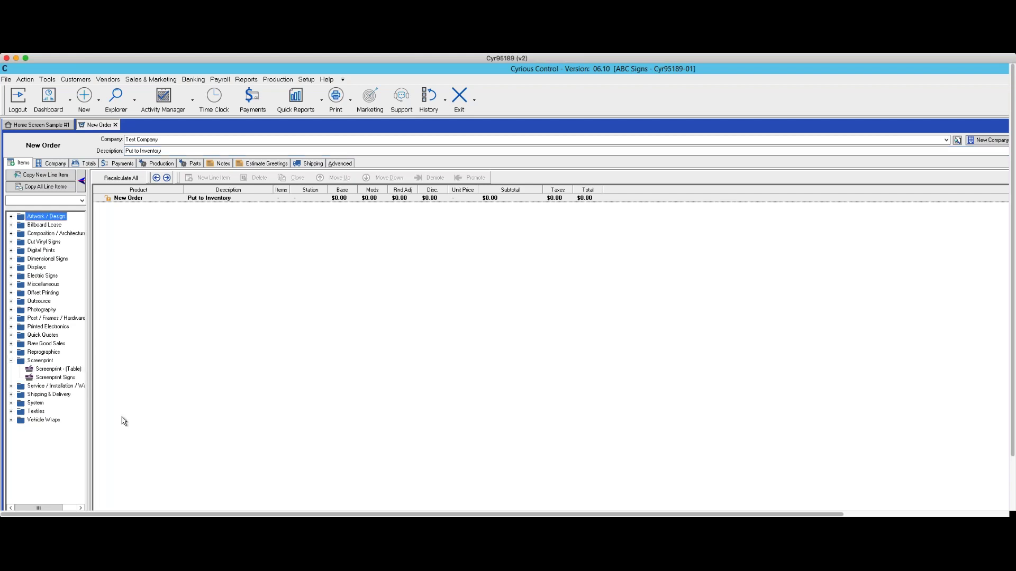
{"action": "left_click", "coordinate": [59, 377]}
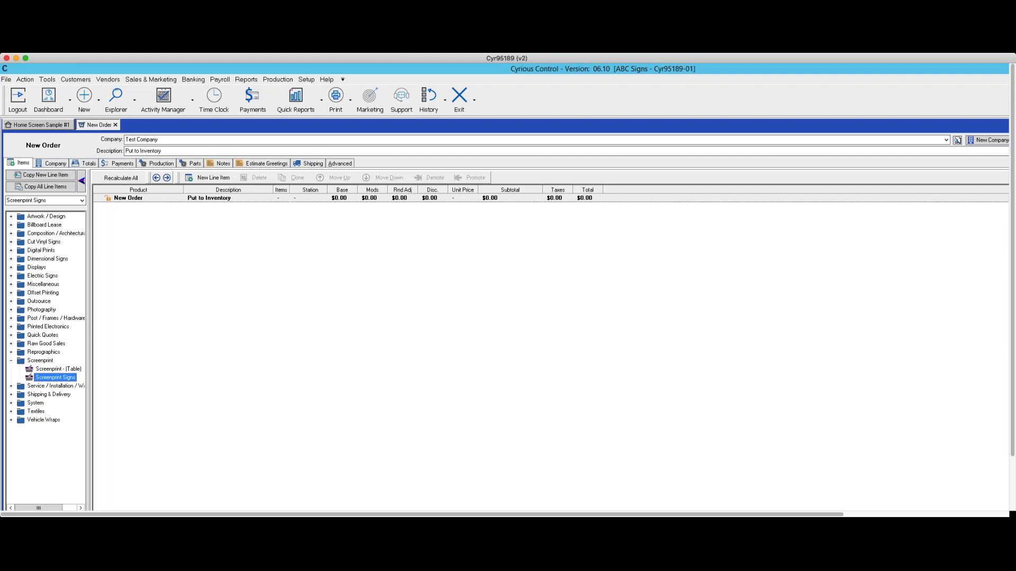
{"action": "double_click", "coordinate": [55, 378]}
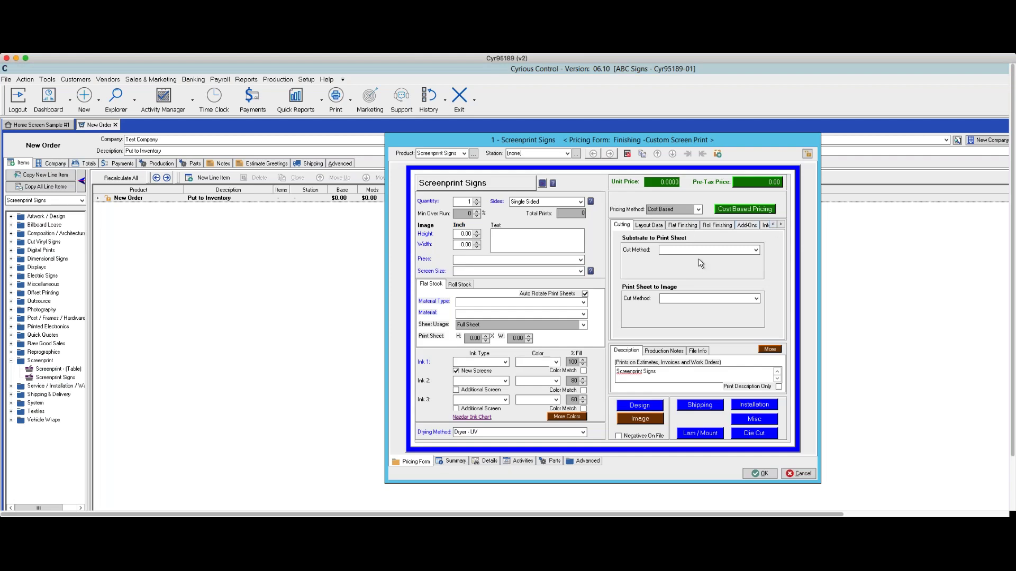
{"action": "left_click", "coordinate": [781, 224]}
{"action": "left_click", "coordinate": [781, 224]}
{"action": "left_click", "coordinate": [781, 225]}
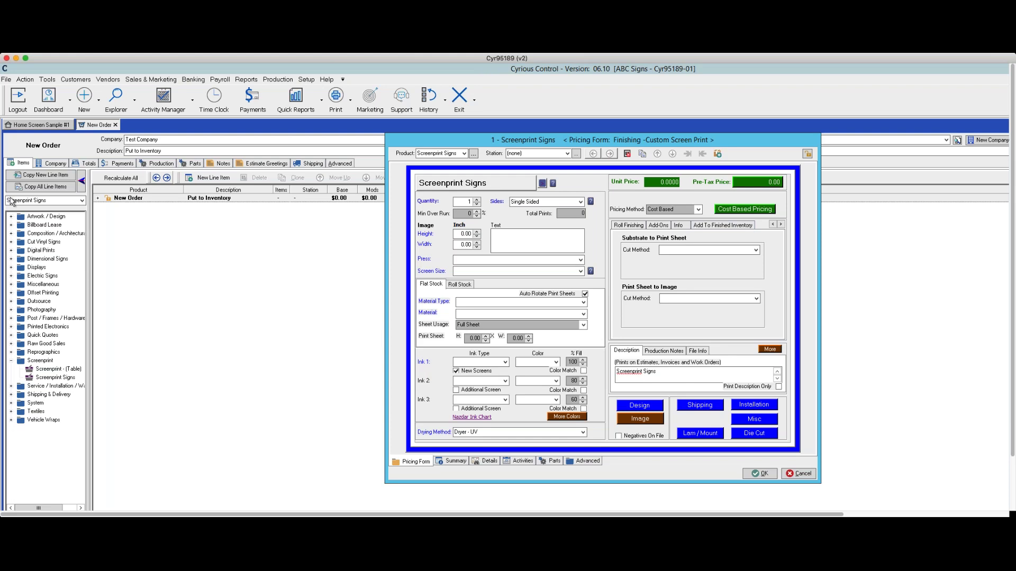
{"action": "left_click", "coordinate": [13, 238]}
{"action": "left_click", "coordinate": [800, 474]}
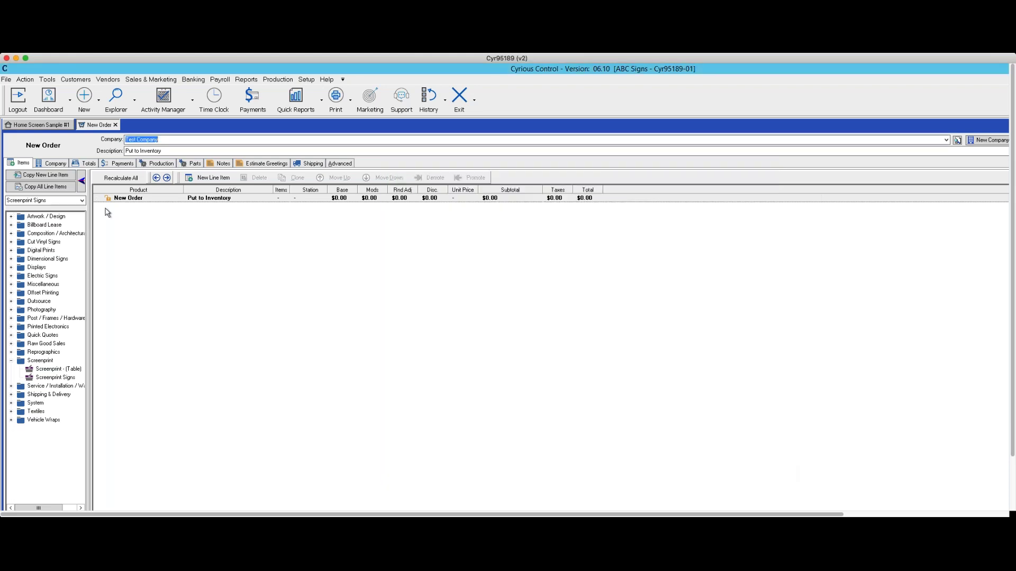
- Examine the pricing form of an Architectural Sign line item from the Composition category, and discard the item
{"action": "left_click", "coordinate": [10, 233]}
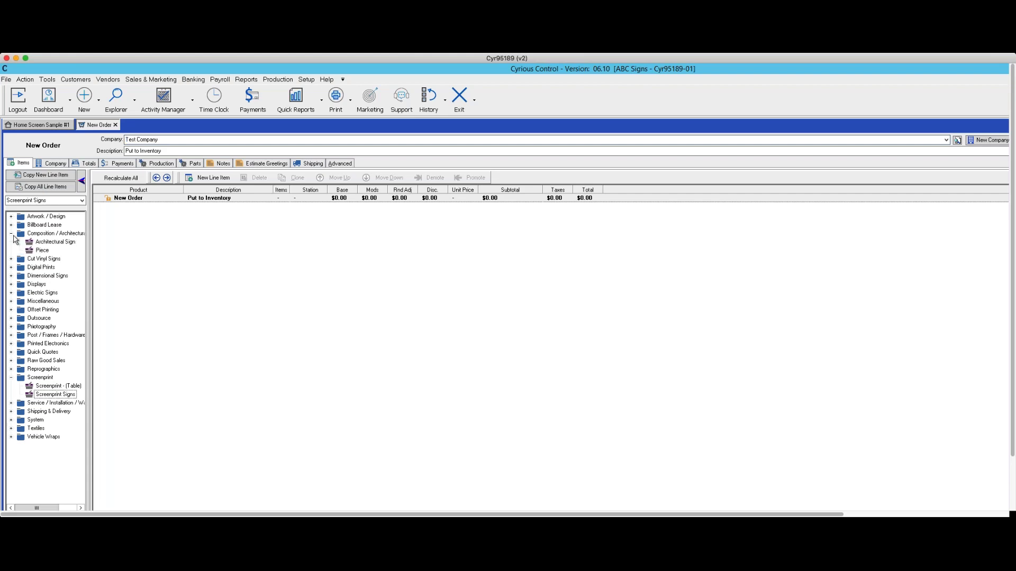
{"action": "left_click", "coordinate": [42, 250]}
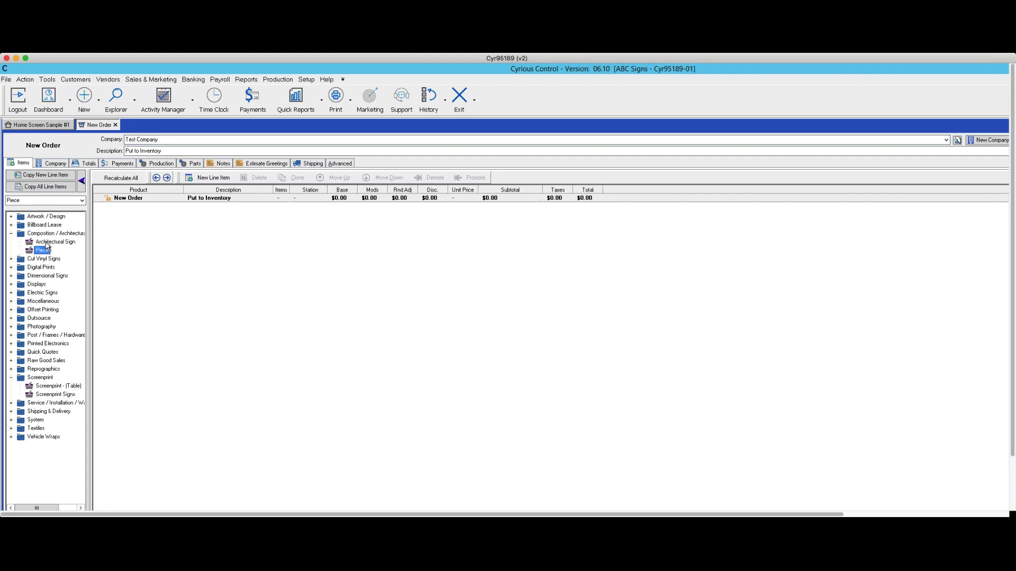
{"action": "key", "text": "Up"}
{"action": "key", "text": "Return"}
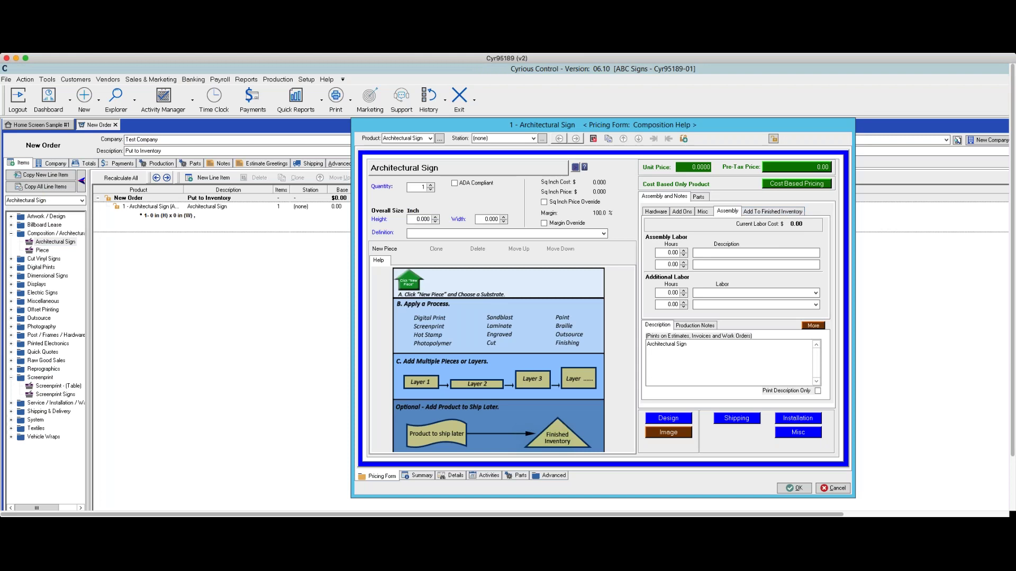
{"action": "left_click", "coordinate": [832, 489]}
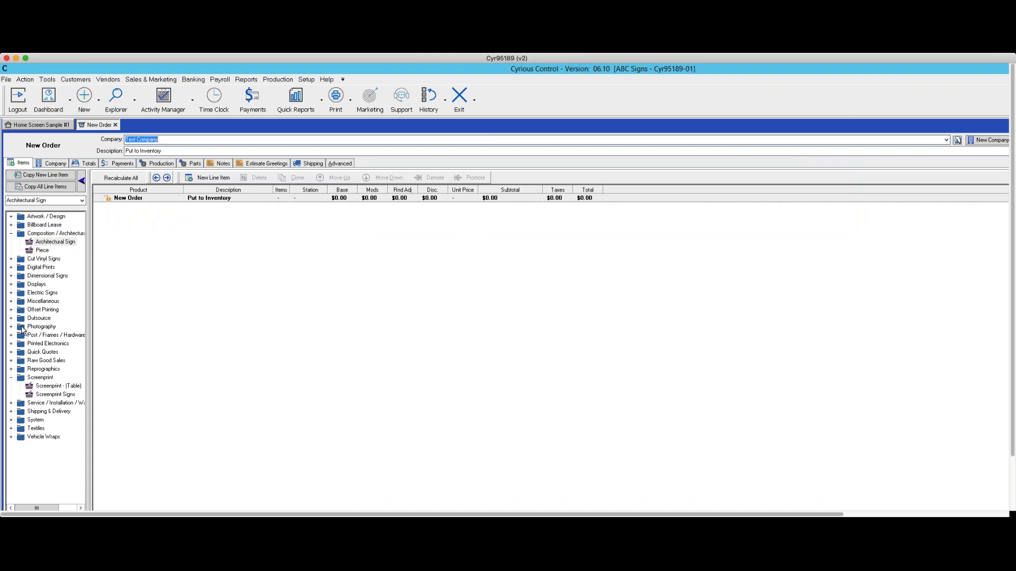
- Add a Wide Format Prints line item from the Digital Prints category with a quantity of 7200
{"action": "left_click", "coordinate": [11, 268]}
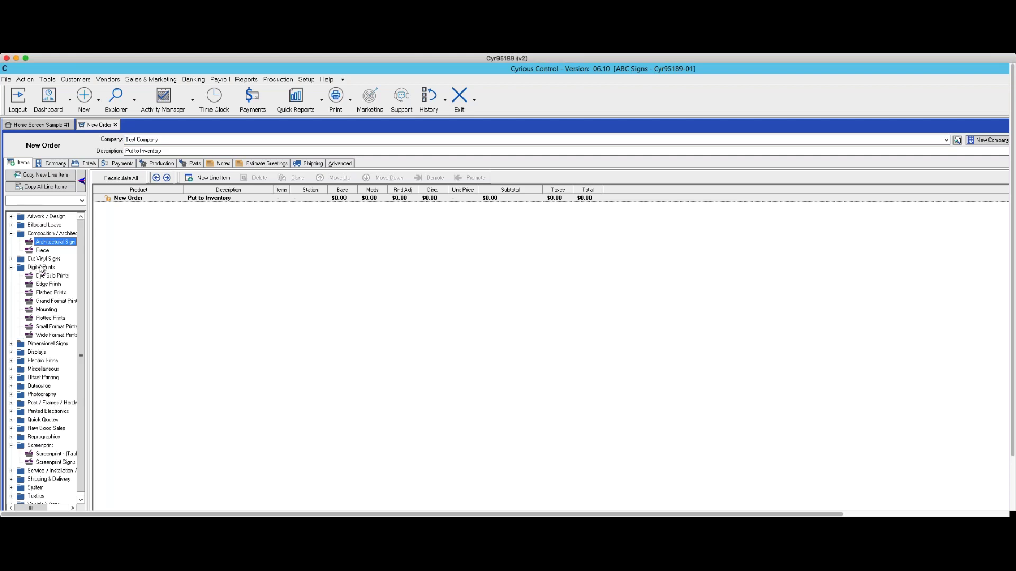
{"action": "left_click", "coordinate": [55, 336]}
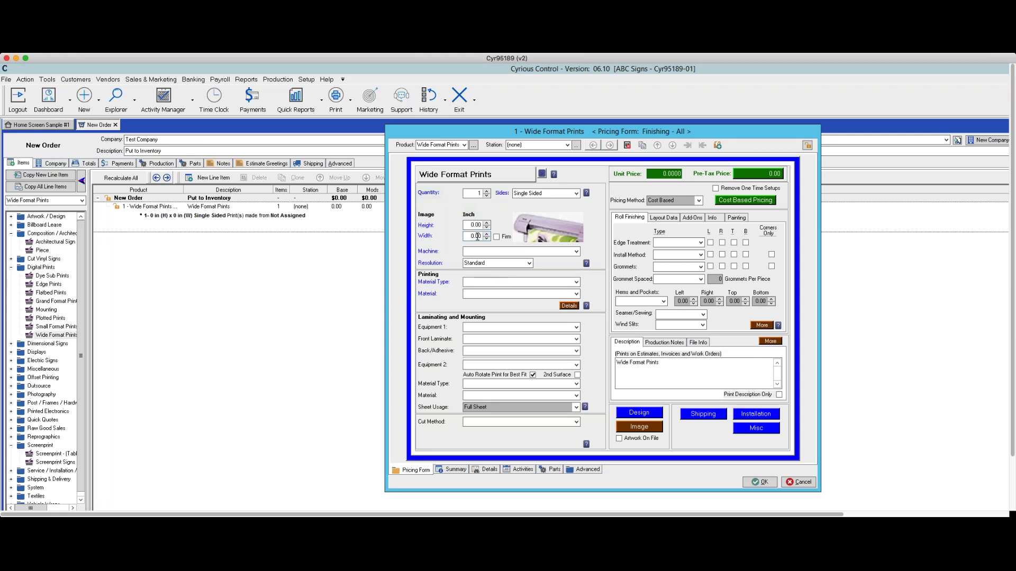
{"action": "left_click", "coordinate": [469, 194]}
{"action": "double_click", "coordinate": [469, 194]}
{"action": "left_click", "coordinate": [480, 194]}
{"action": "key", "text": "Tab"}
- Set the print image to 9 inches high by 6 inches wide and the machine to HP Latex
{"action": "left_click", "coordinate": [477, 225]}
{"action": "type", "text": "5"}
{"action": "key", "text": "Tab"}
{"action": "type", "text": "6"}
{"action": "key", "text": "Tab"}
{"action": "left_click", "coordinate": [576, 252]}
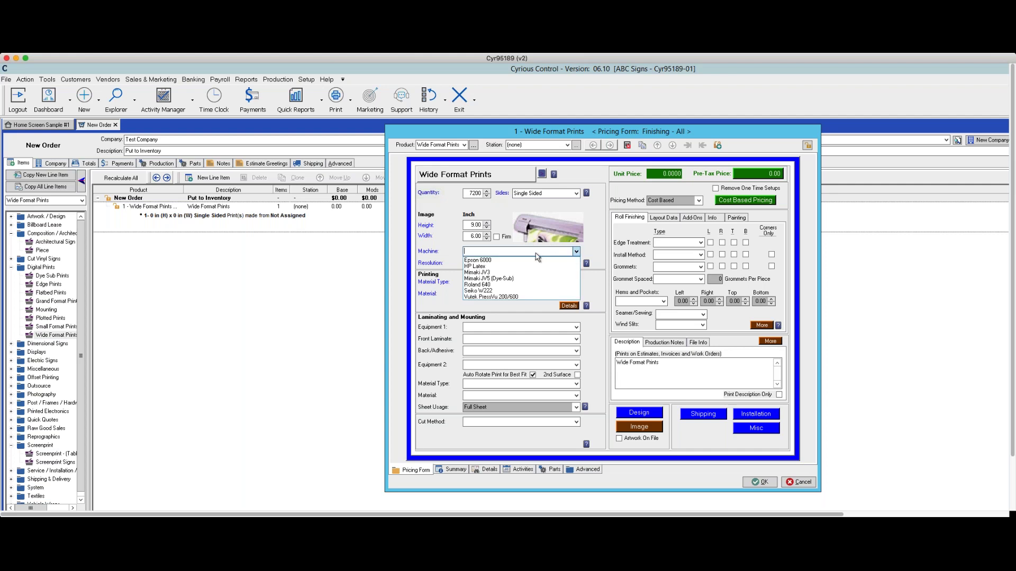
{"action": "left_click", "coordinate": [475, 266]}
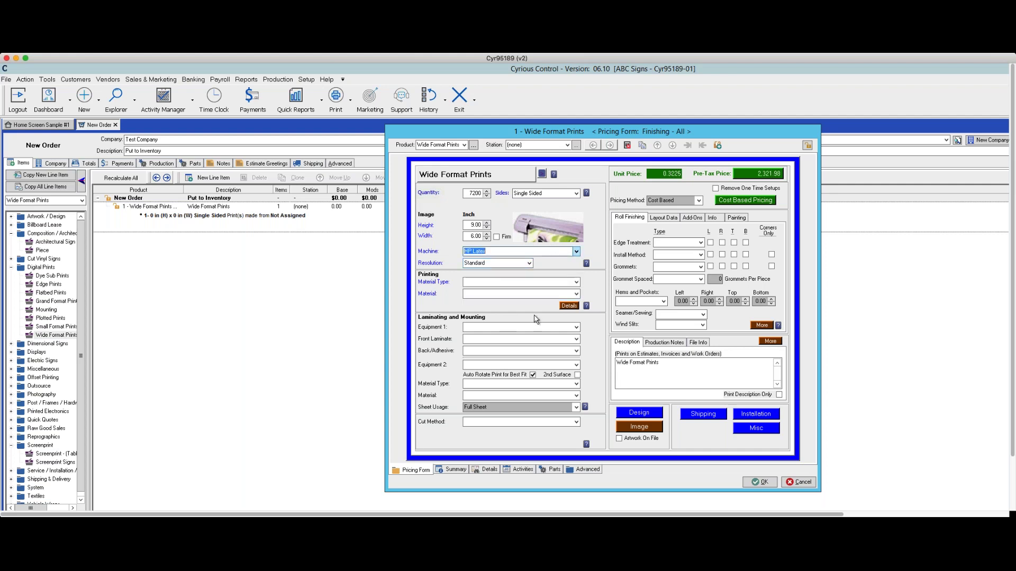
- Set the printing material type to Vinyl and the material to House Vinyl - 54"
{"action": "left_click", "coordinate": [577, 283]}
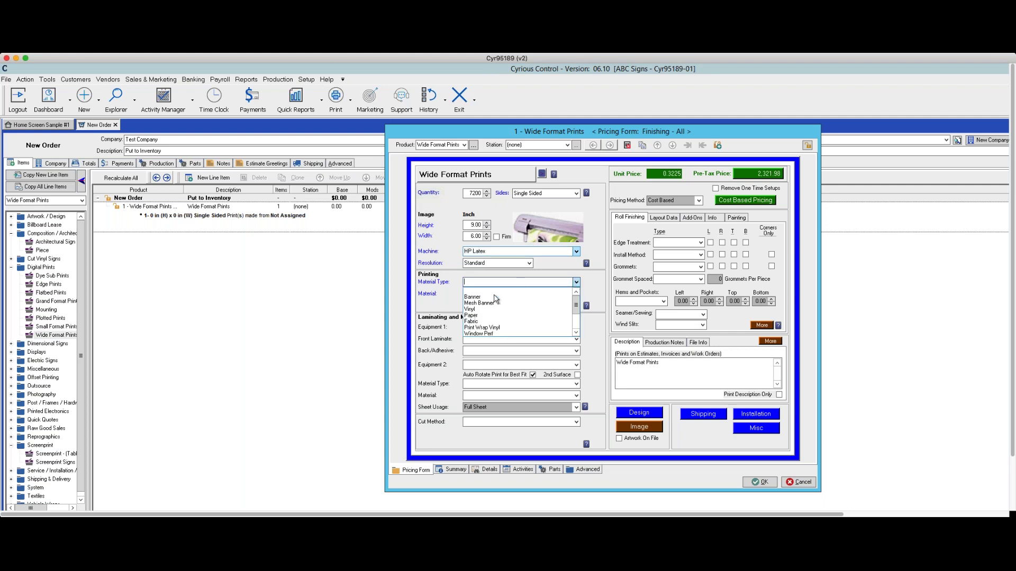
{"action": "left_click", "coordinate": [480, 313]}
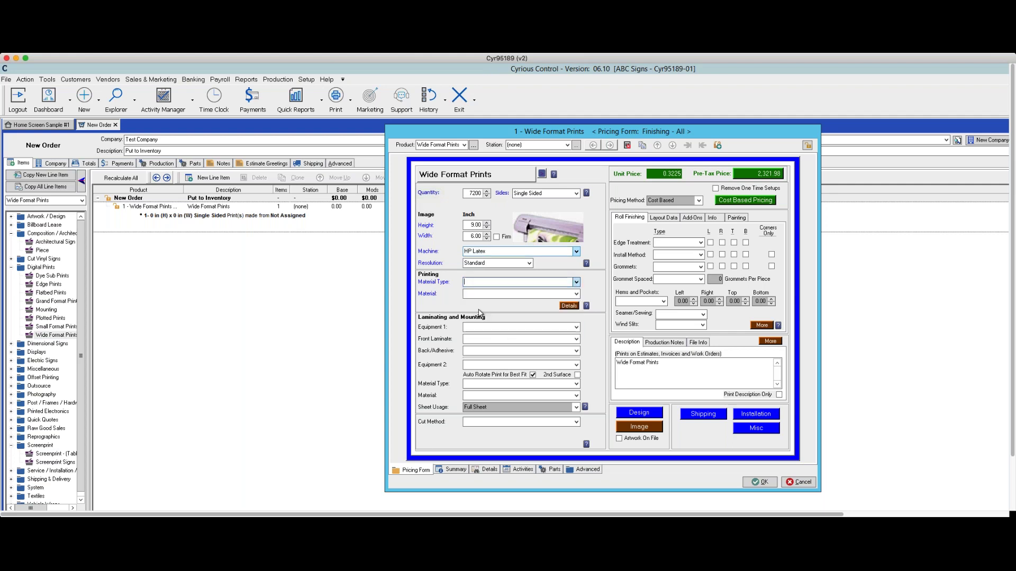
{"action": "left_click", "coordinate": [577, 294]}
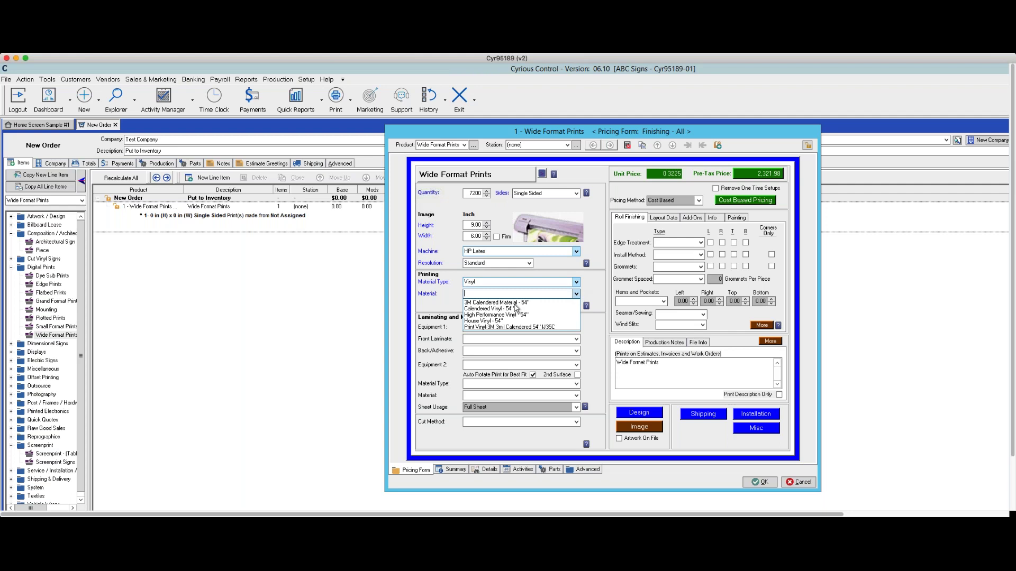
{"action": "left_click", "coordinate": [492, 323]}
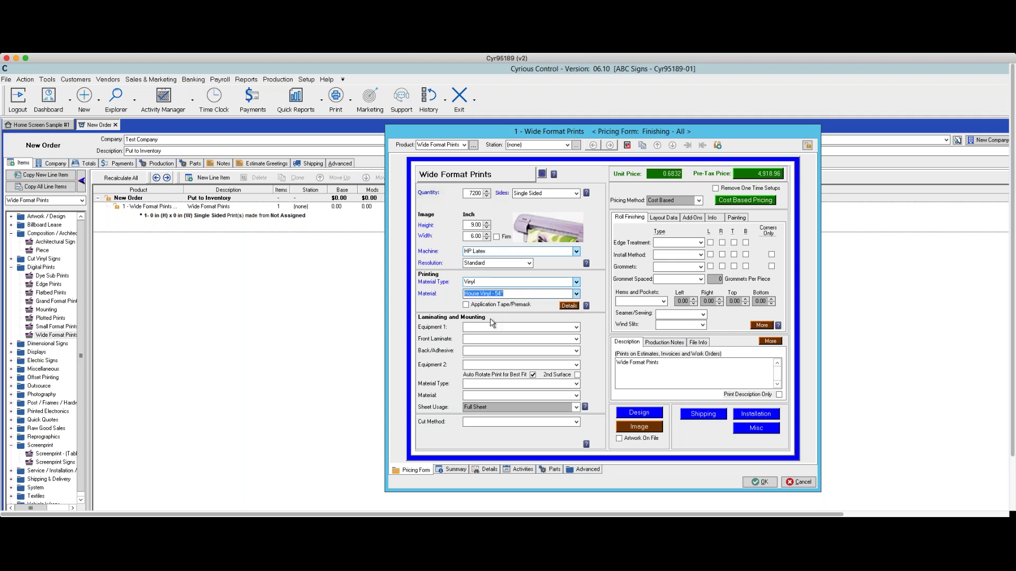
- Laminate the prints with the Cold Laminator as Equipment 1 and 2-3 Year Laminate on the front
{"action": "left_click", "coordinate": [576, 327]}
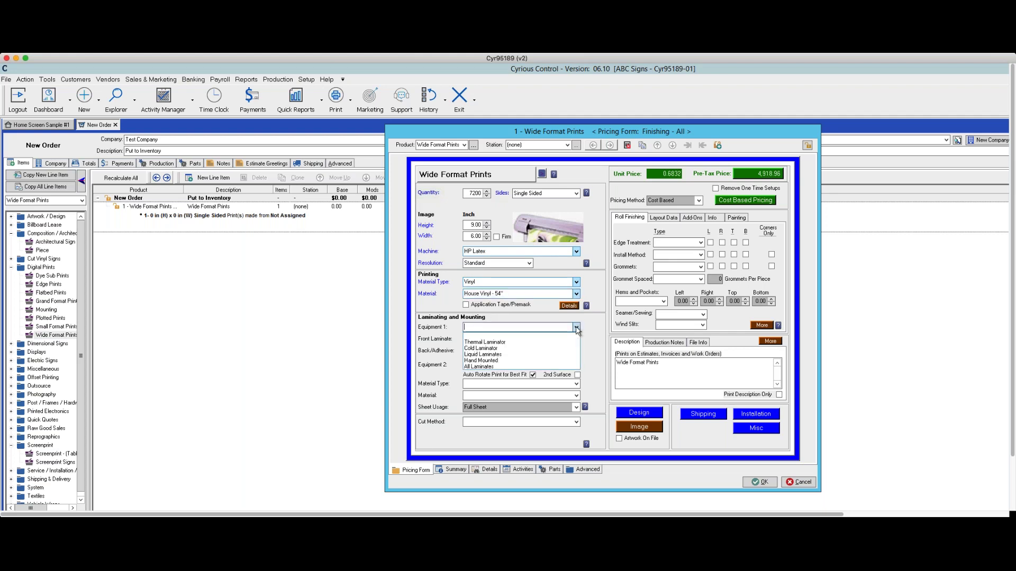
{"action": "left_click", "coordinate": [525, 348]}
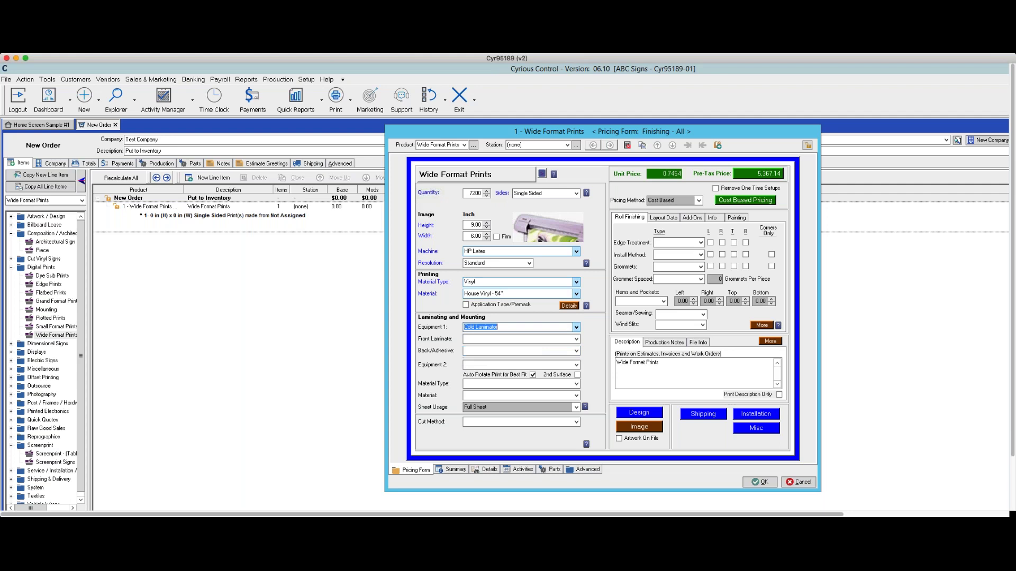
{"action": "left_click", "coordinate": [576, 339]}
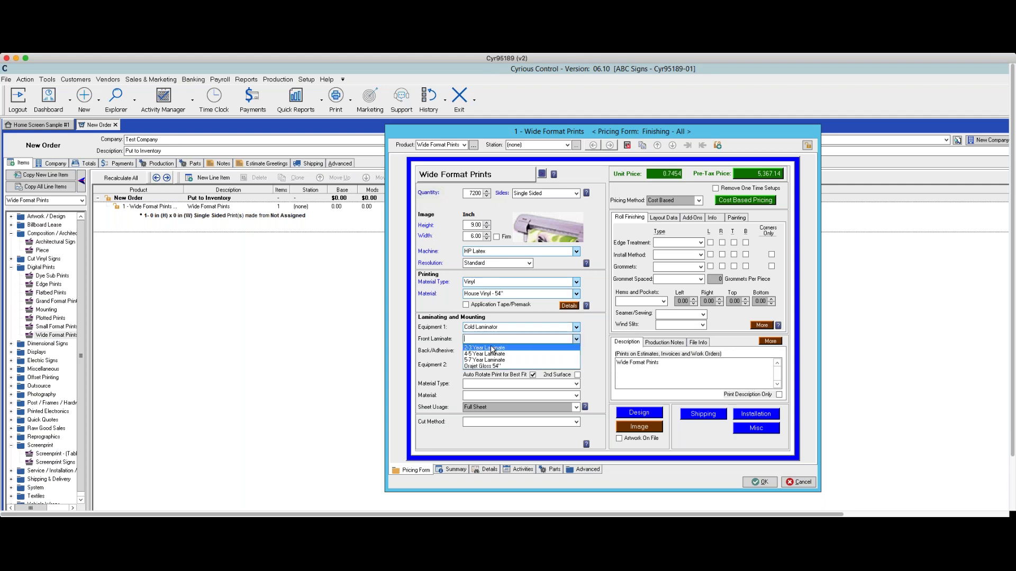
{"action": "left_click", "coordinate": [518, 347]}
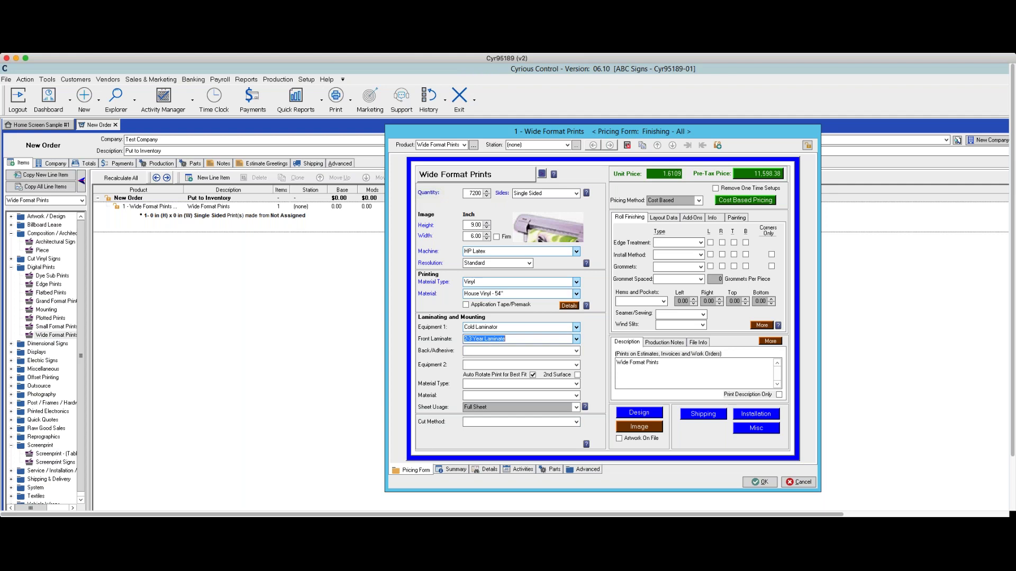
- Set the cut method to Graphtec FC 8000 with Square Cut complexity, review the item's parts and costs, and accept the Wide Format Prints item
{"action": "left_click", "coordinate": [576, 423]}
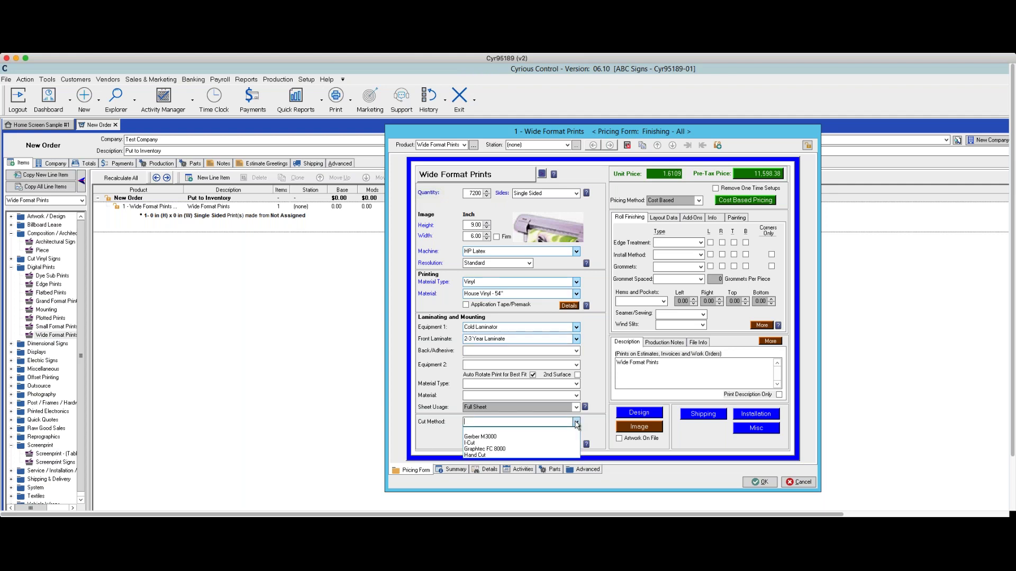
{"action": "left_click", "coordinate": [495, 450]}
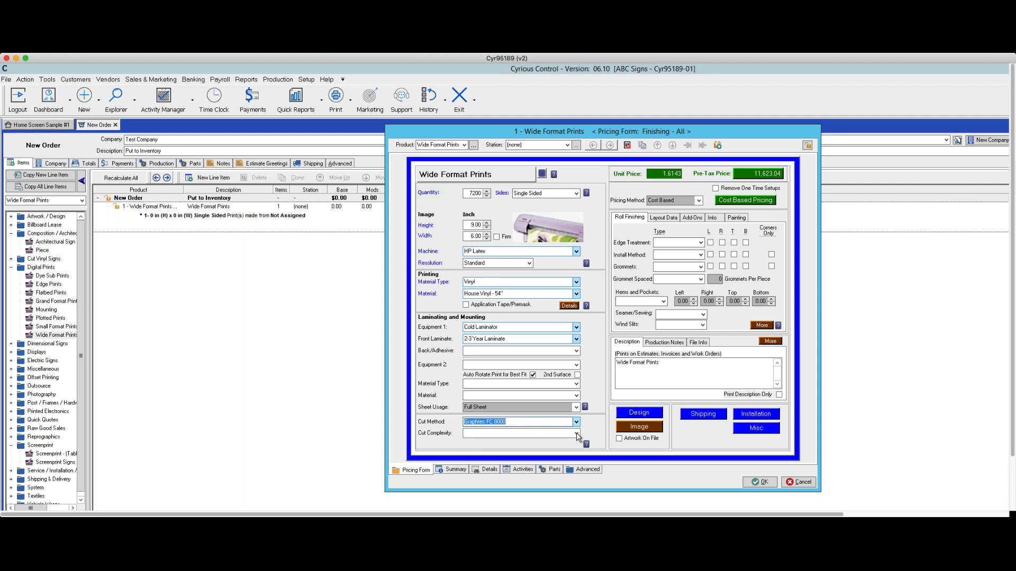
{"action": "left_click", "coordinate": [576, 433]}
{"action": "left_click", "coordinate": [481, 444]}
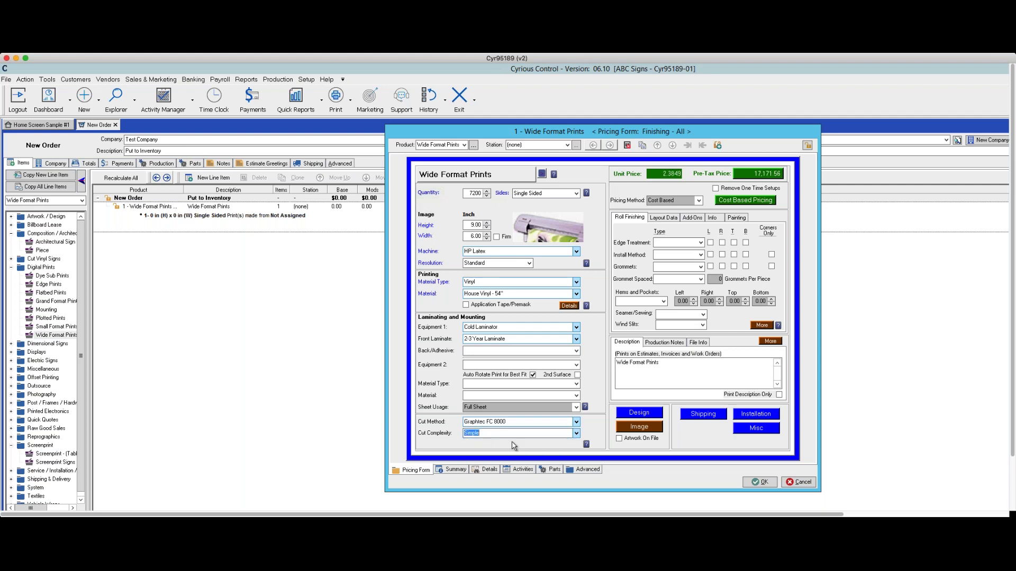
{"action": "left_click", "coordinate": [577, 433]}
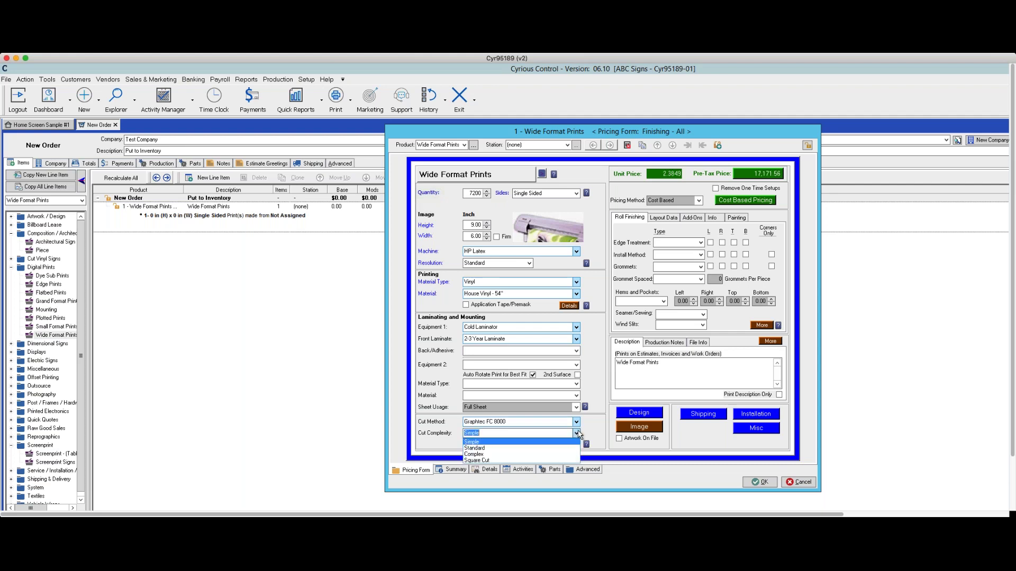
{"action": "left_click", "coordinate": [475, 460]}
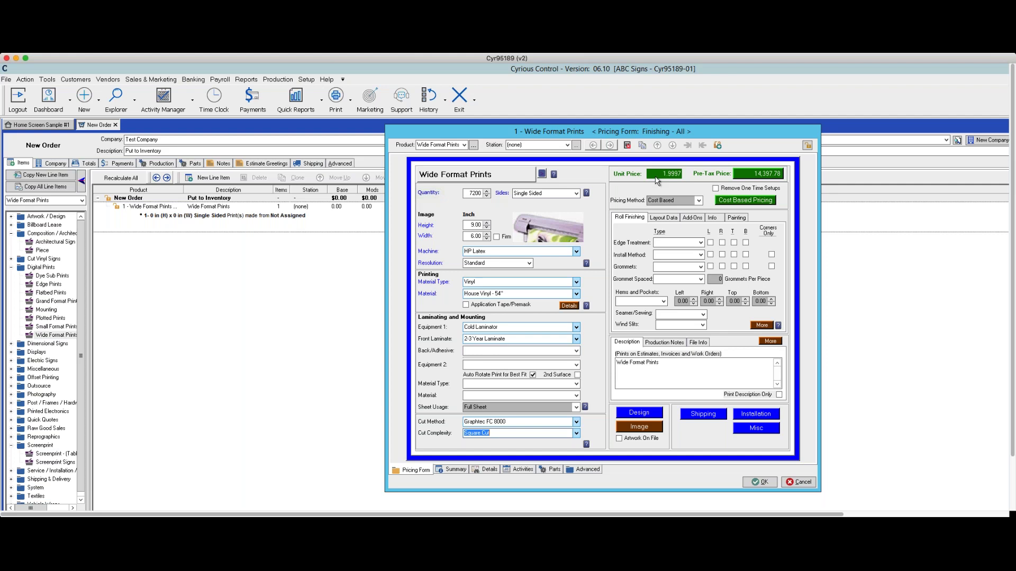
{"action": "left_click", "coordinate": [553, 470]}
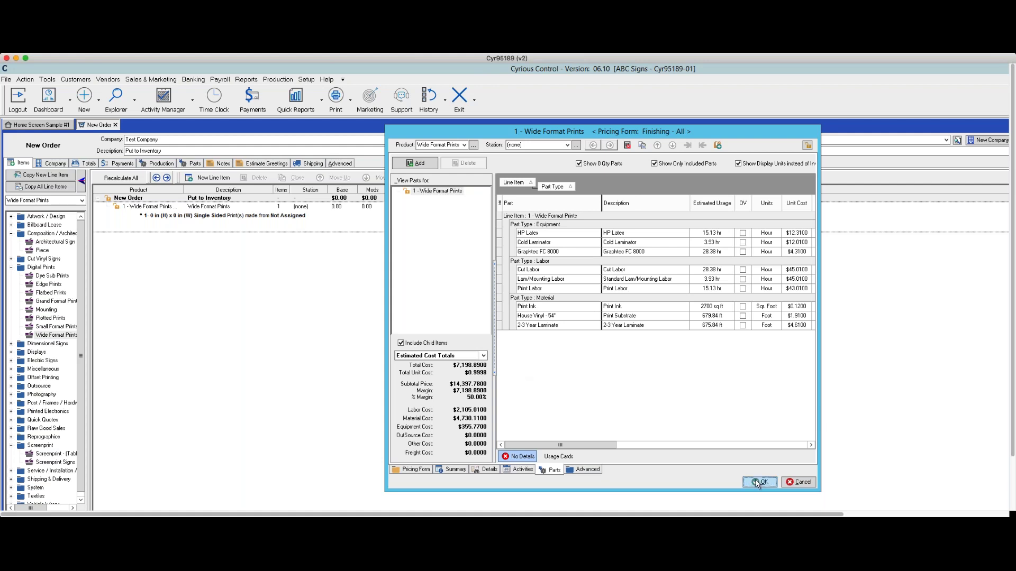
{"action": "left_click", "coordinate": [758, 482]}
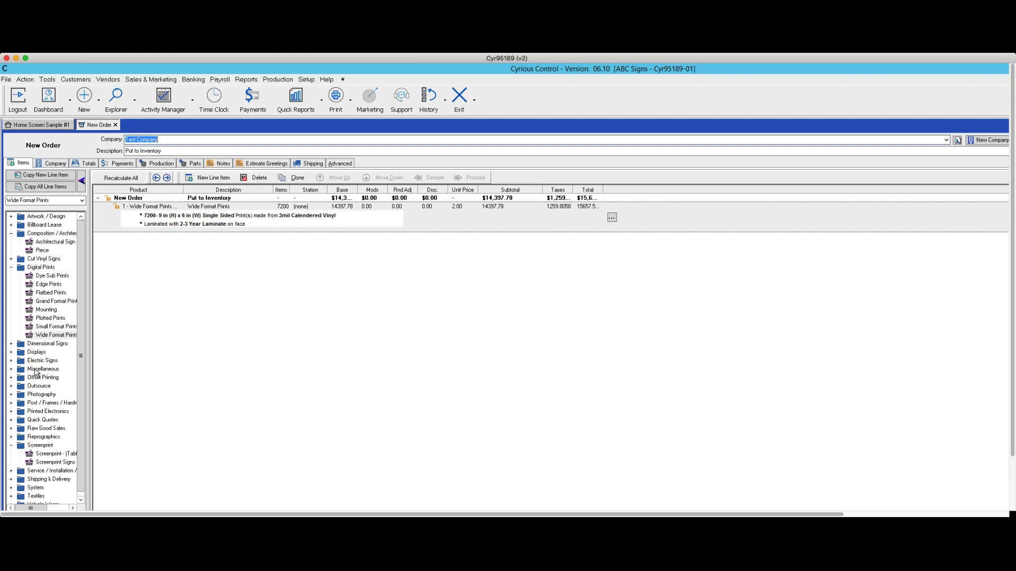
- Add an Add To Finished Goods item from the Miscellaneous category beneath the Wide Format Prints line item
{"action": "left_click", "coordinate": [11, 369]}
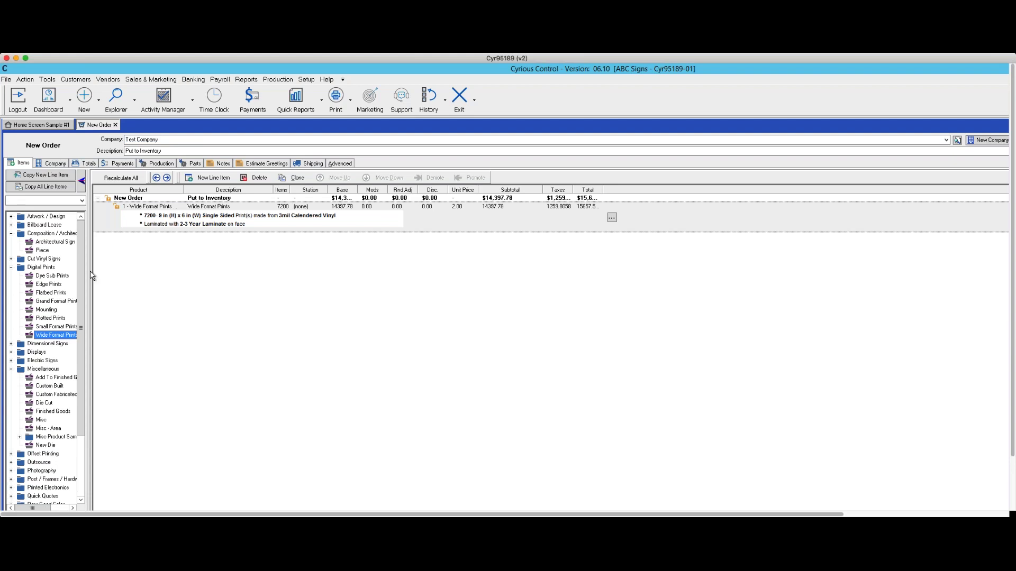
{"action": "left_click_drag", "start_coordinate": [91, 275], "coordinate": [157, 289]}
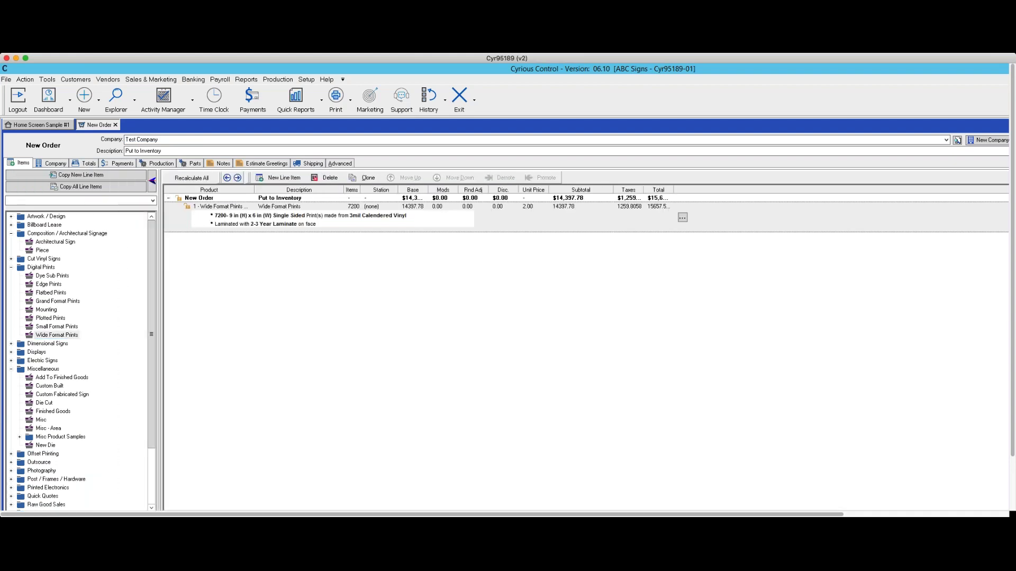
{"action": "left_click", "coordinate": [59, 378]}
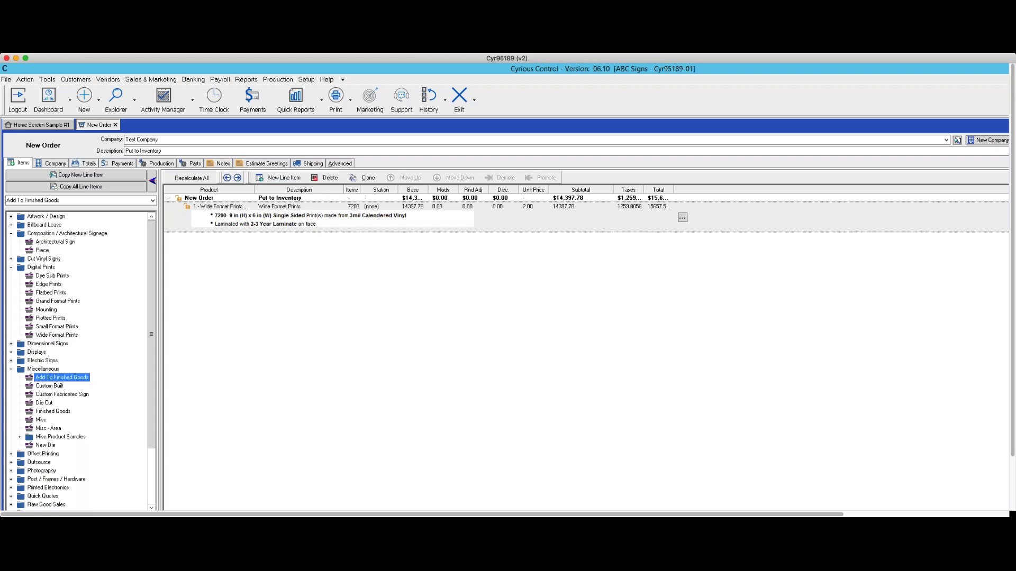
{"action": "double_click", "coordinate": [60, 378]}
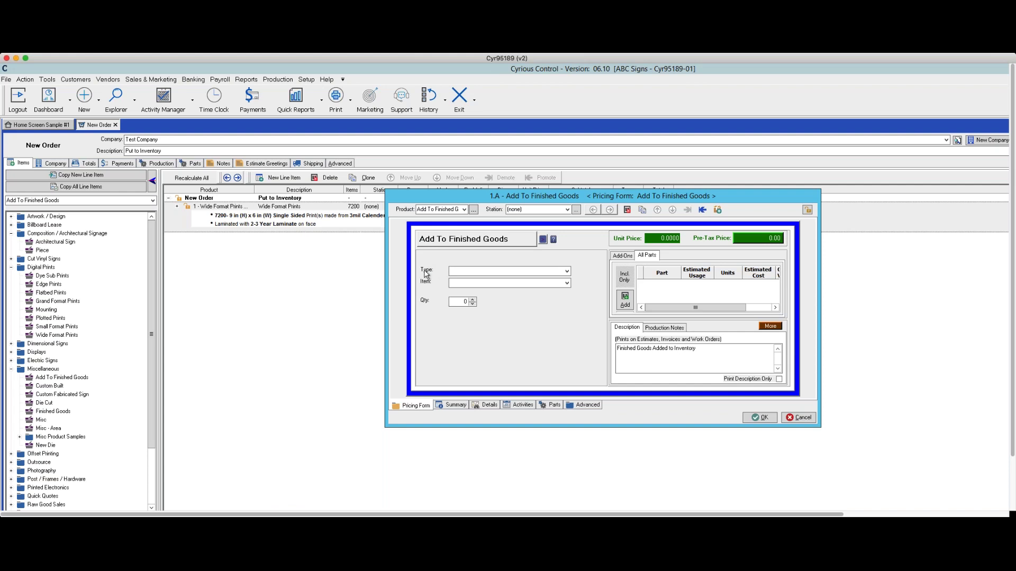
- Set the finished goods type to Composition Inventory, the item to Sticker w Lam 9"x6" and the quantity to 7200, and accept the item
{"action": "left_click", "coordinate": [567, 271]}
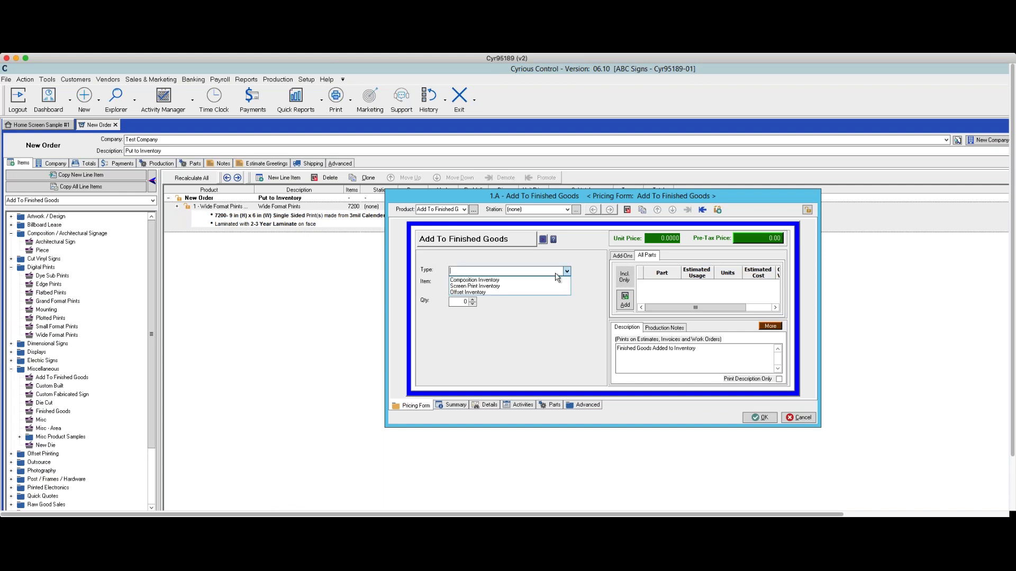
{"action": "left_click", "coordinate": [513, 280]}
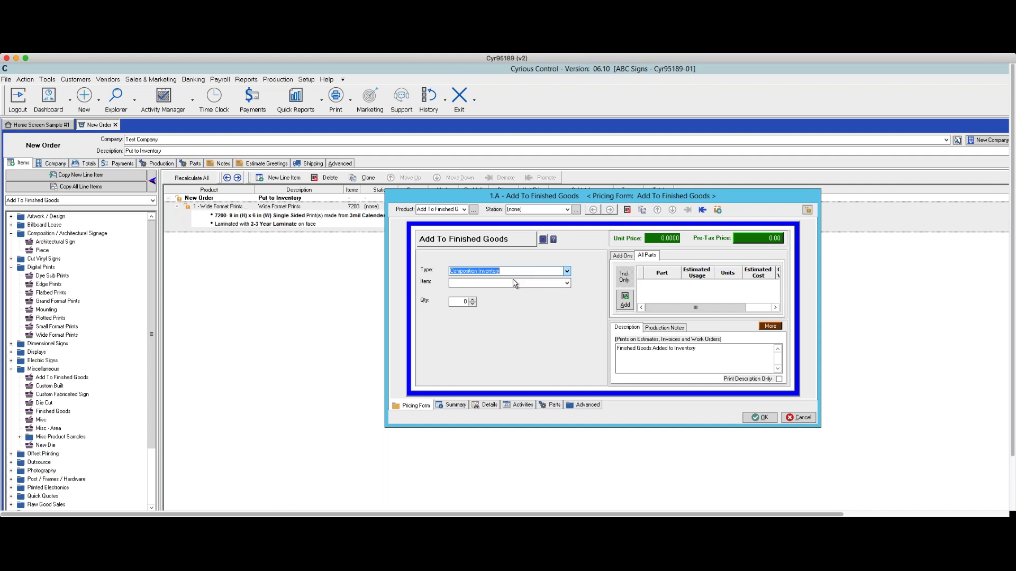
{"action": "left_click", "coordinate": [567, 284]}
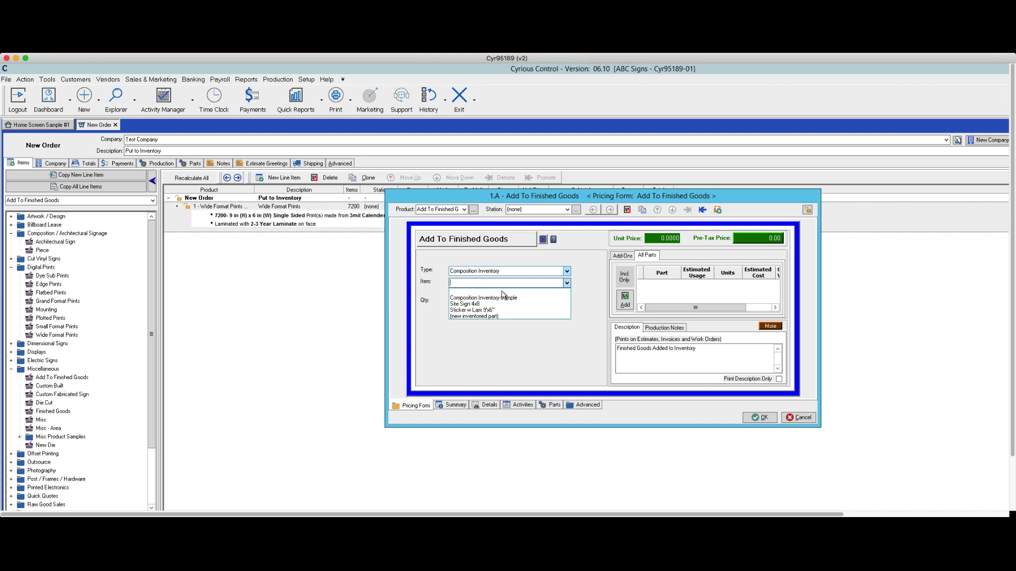
{"action": "left_click", "coordinate": [490, 311]}
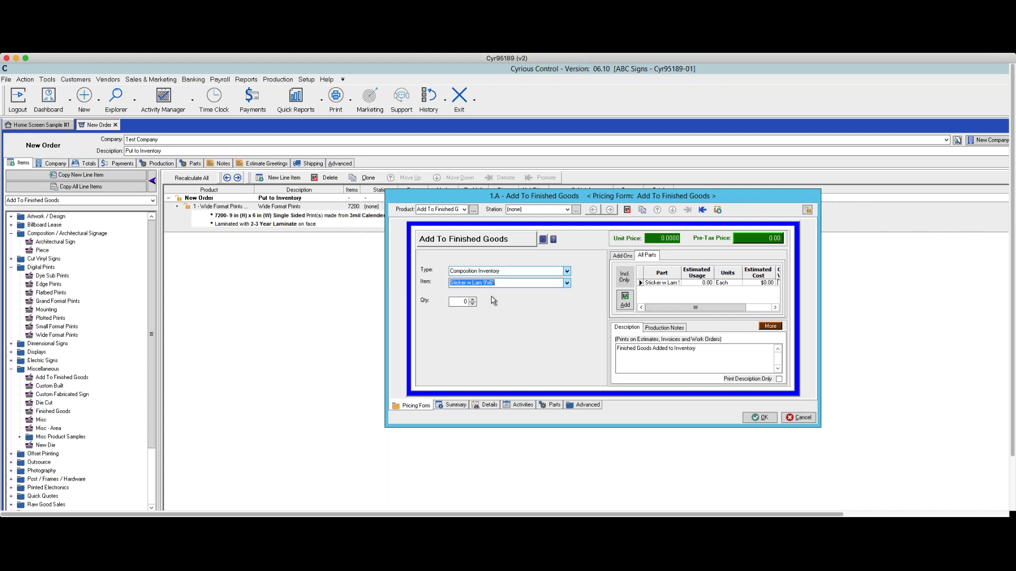
{"action": "key", "text": "Tab"}
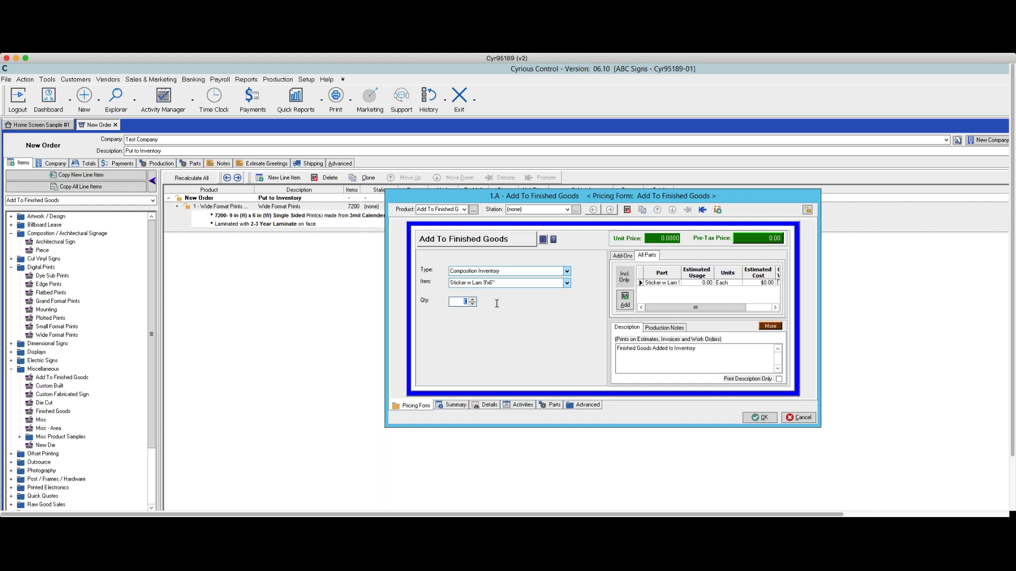
{"action": "type", "text": "7200"}
{"action": "left_click", "coordinate": [760, 418]}
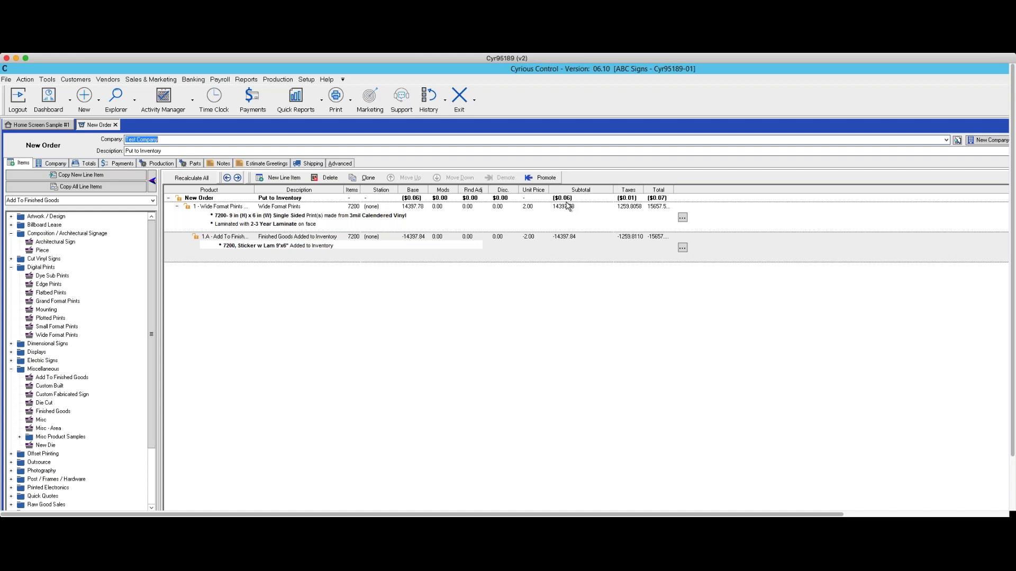
- Apply a discount amount of -.06 in the Wide Format Prints item's price overrides and accept the item
{"action": "left_click", "coordinate": [398, 216]}
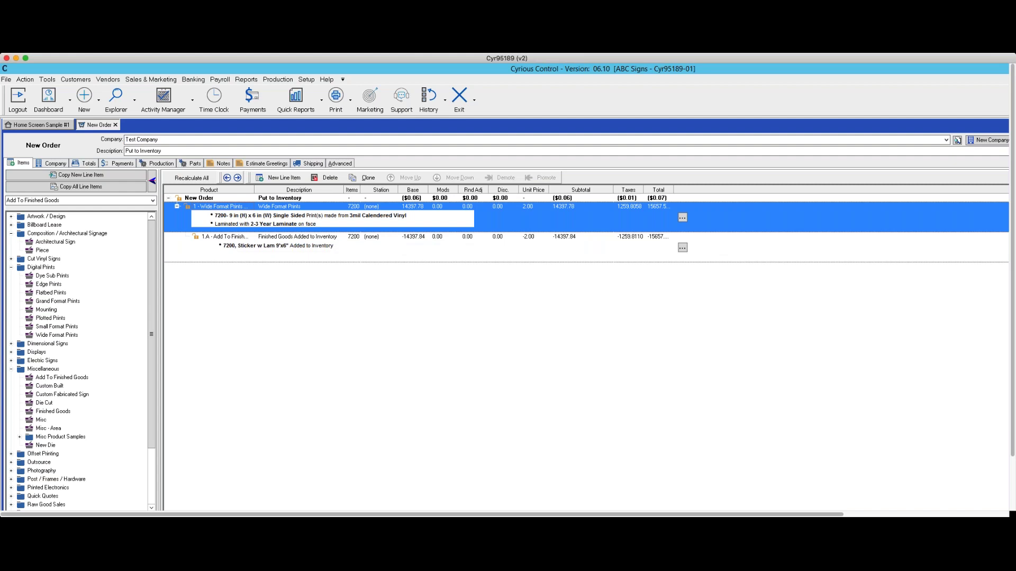
{"action": "double_click", "coordinate": [393, 217]}
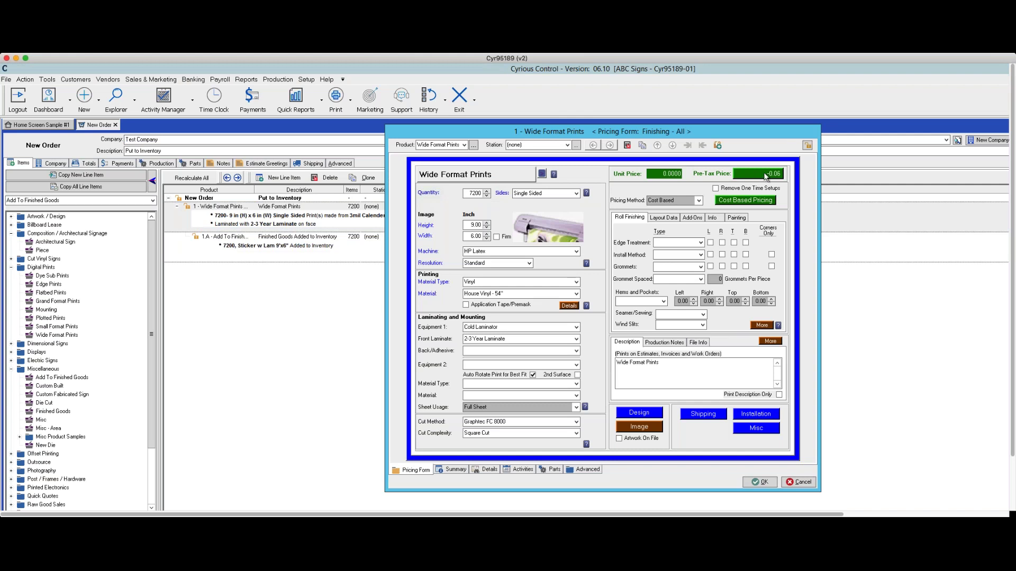
{"action": "left_click", "coordinate": [743, 176]}
{"action": "double_click", "coordinate": [743, 175]}
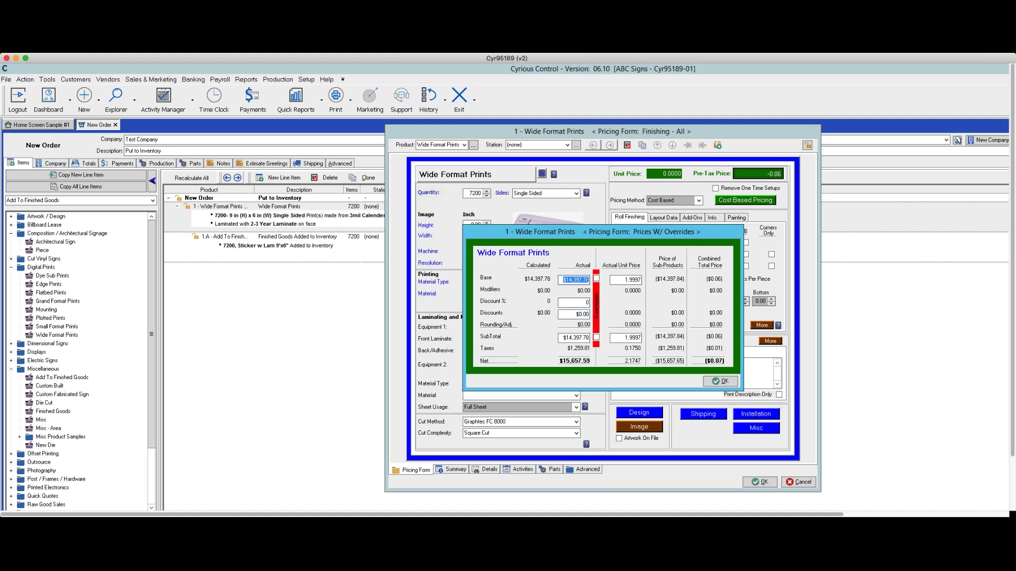
{"action": "left_click", "coordinate": [579, 314]}
{"action": "key", "text": "BackSpace"}
{"action": "type", "text": "-.06"}
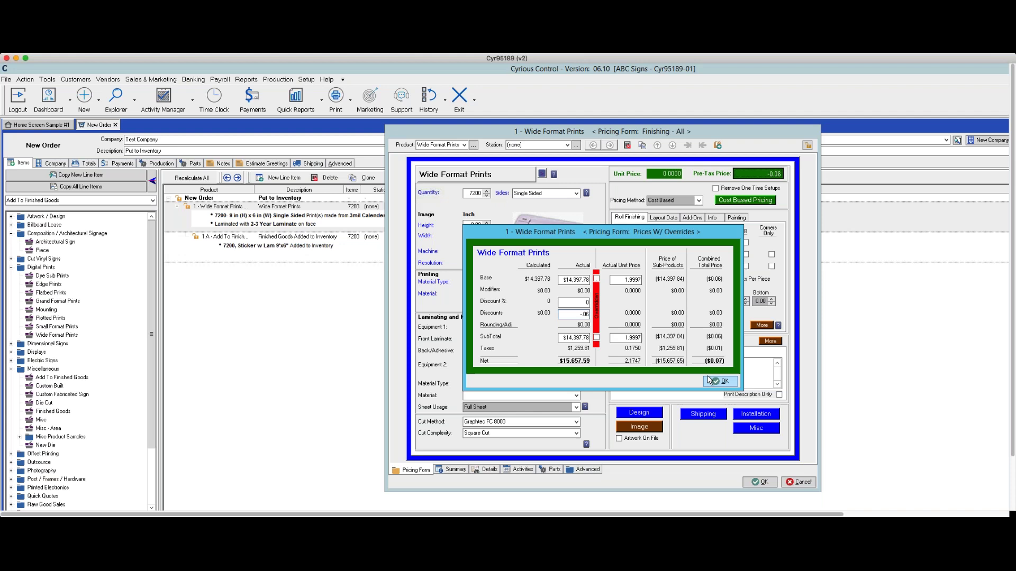
{"action": "left_click", "coordinate": [719, 381]}
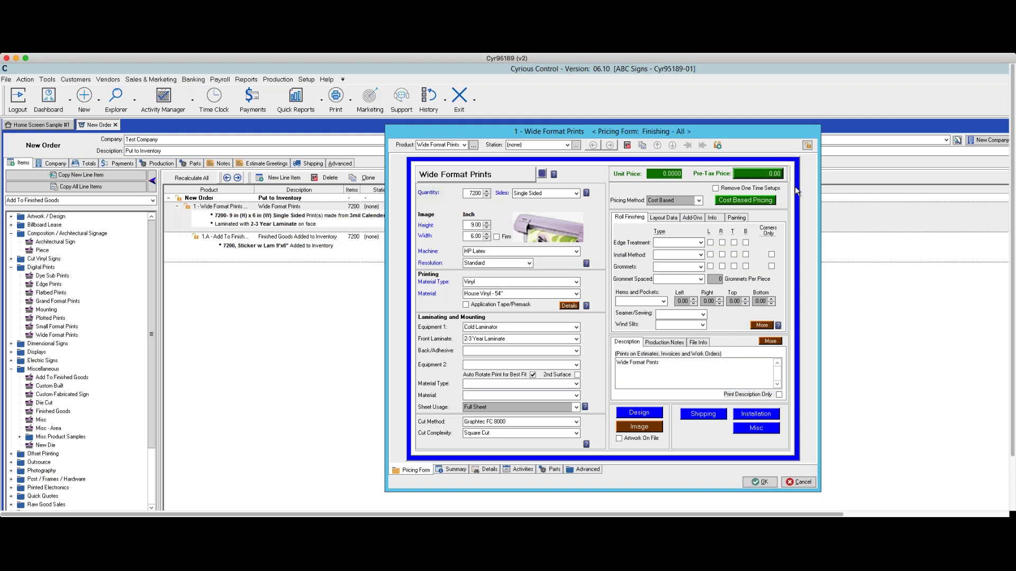
{"action": "left_click", "coordinate": [767, 481]}
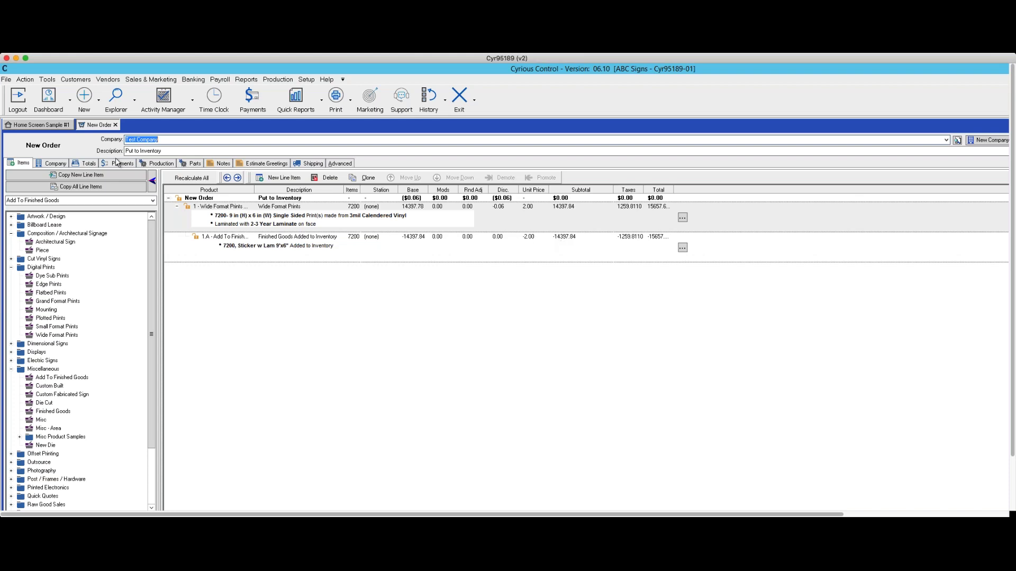
- Enter the P.O. number in the order's totals section
{"action": "left_click", "coordinate": [88, 163]}
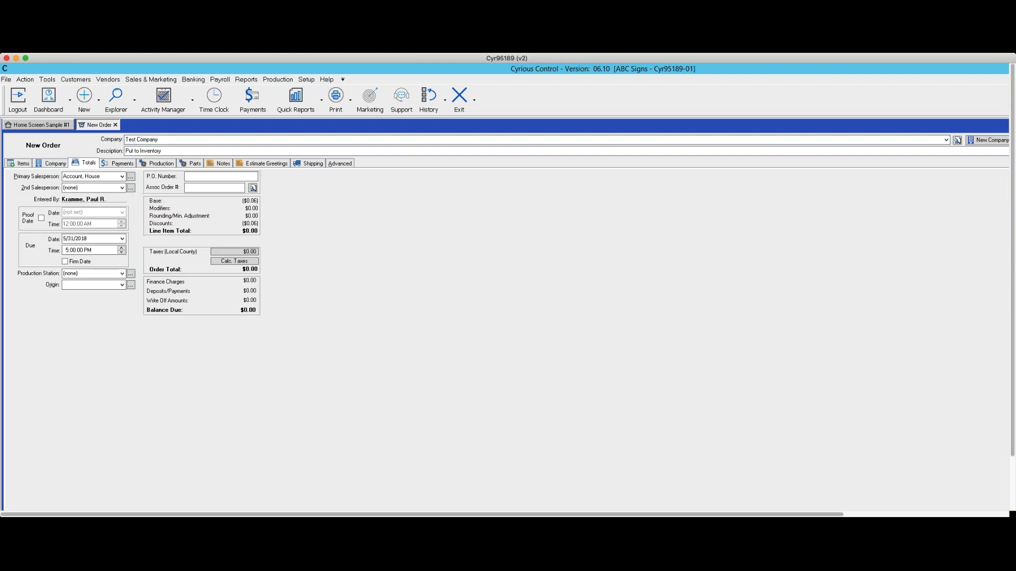
{"action": "left_click", "coordinate": [123, 241]}
{"action": "left_click", "coordinate": [123, 241]}
{"action": "left_click", "coordinate": [215, 176]}
{"action": "type", "text": "10"}
- Save it as an order using the current date and time, and continue despite the below-minimum total
{"action": "scroll", "coordinate": [321, 214], "scroll_direction": "right", "scroll_amount": 5}
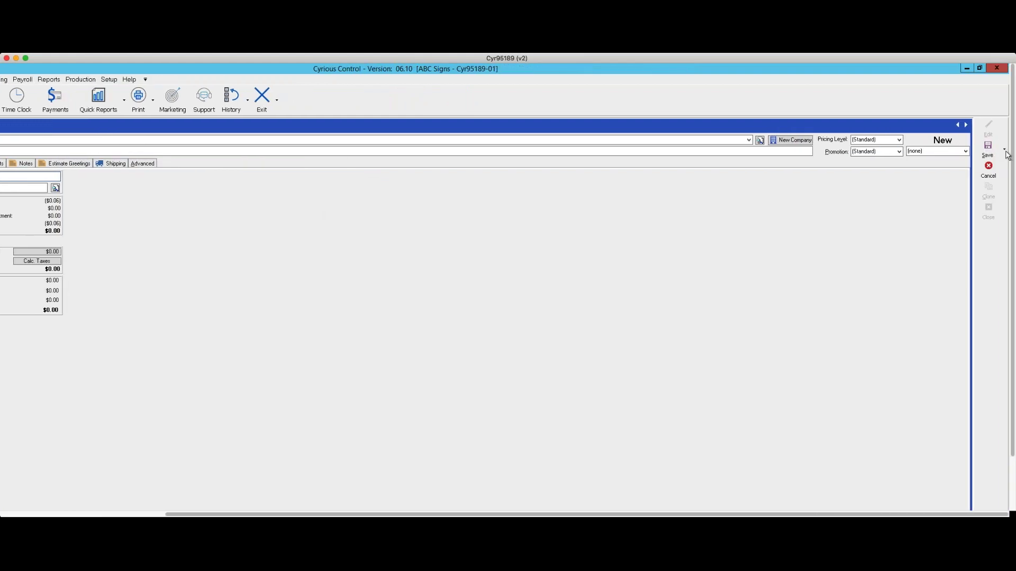
{"action": "left_click", "coordinate": [1005, 151]}
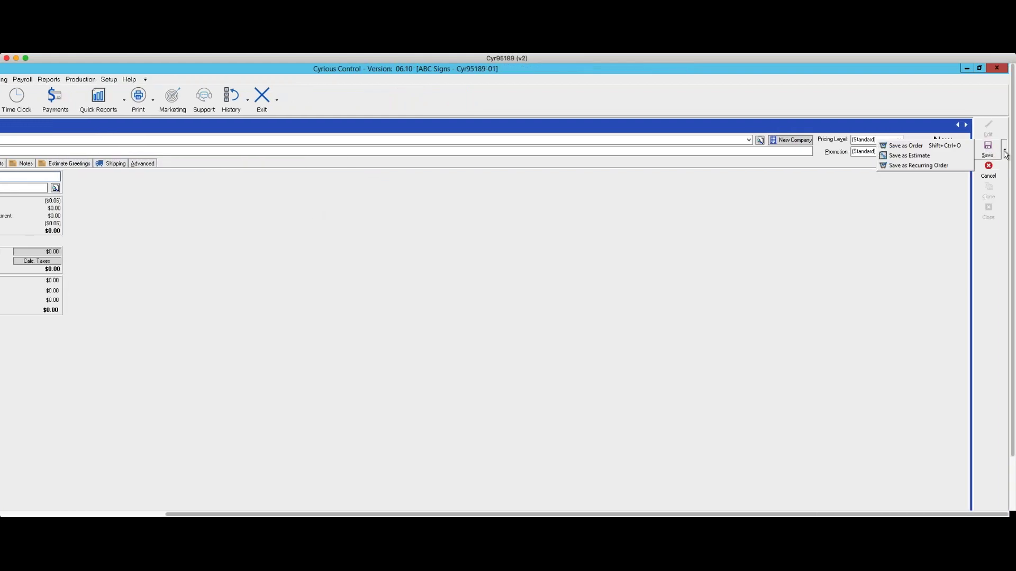
{"action": "left_click", "coordinate": [905, 145]}
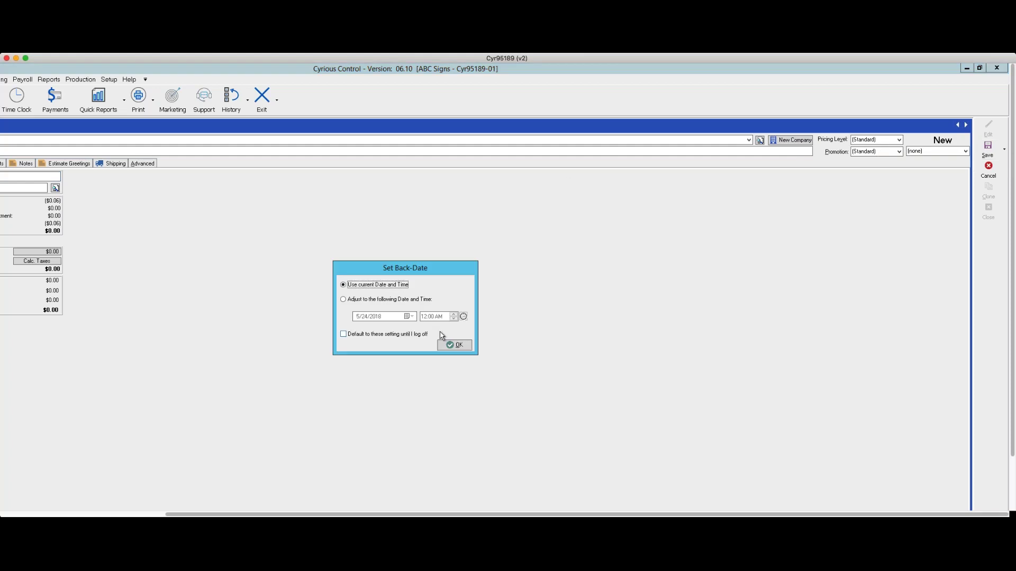
{"action": "left_click", "coordinate": [448, 344]}
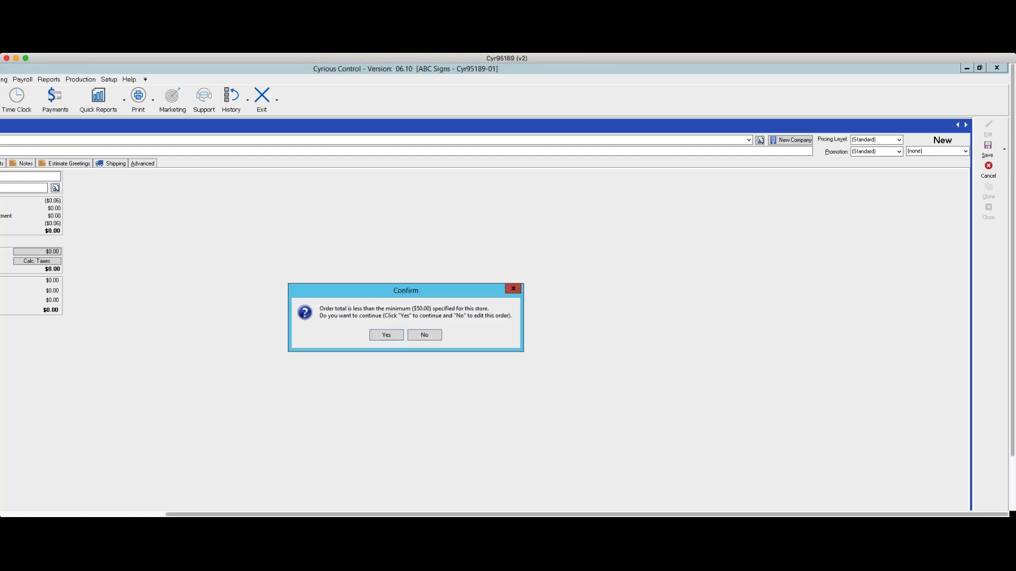
{"action": "left_click", "coordinate": [386, 335]}
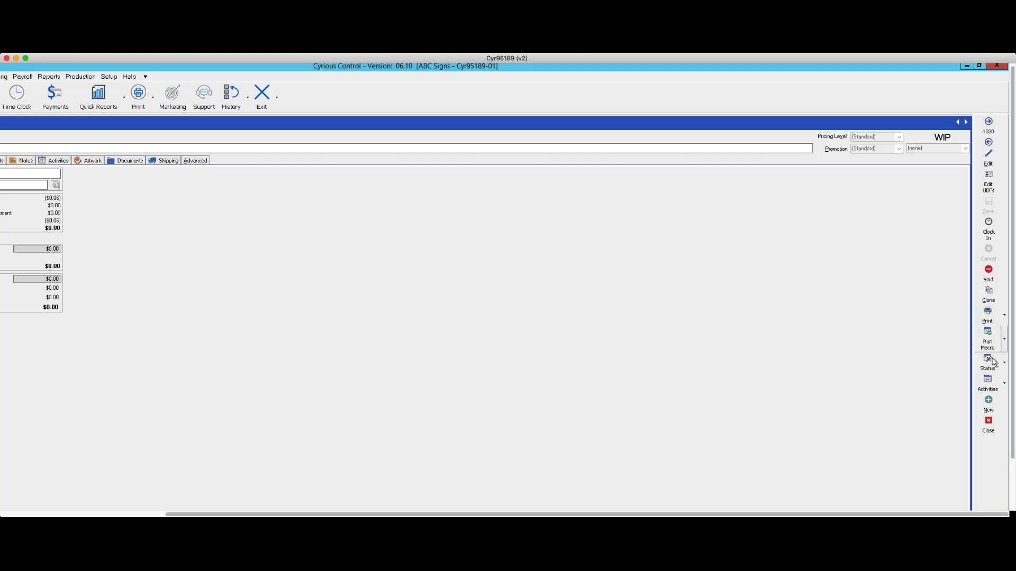
- Preview the Standard Invoice for the saved order, examine its line items, and close the preview
{"action": "left_click", "coordinate": [1004, 315]}
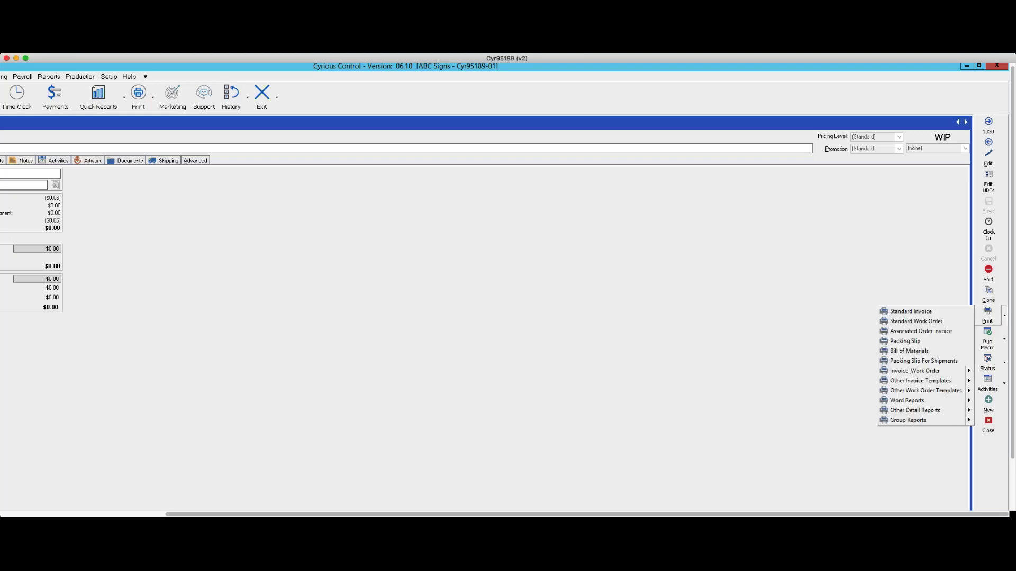
{"action": "left_click", "coordinate": [917, 312]}
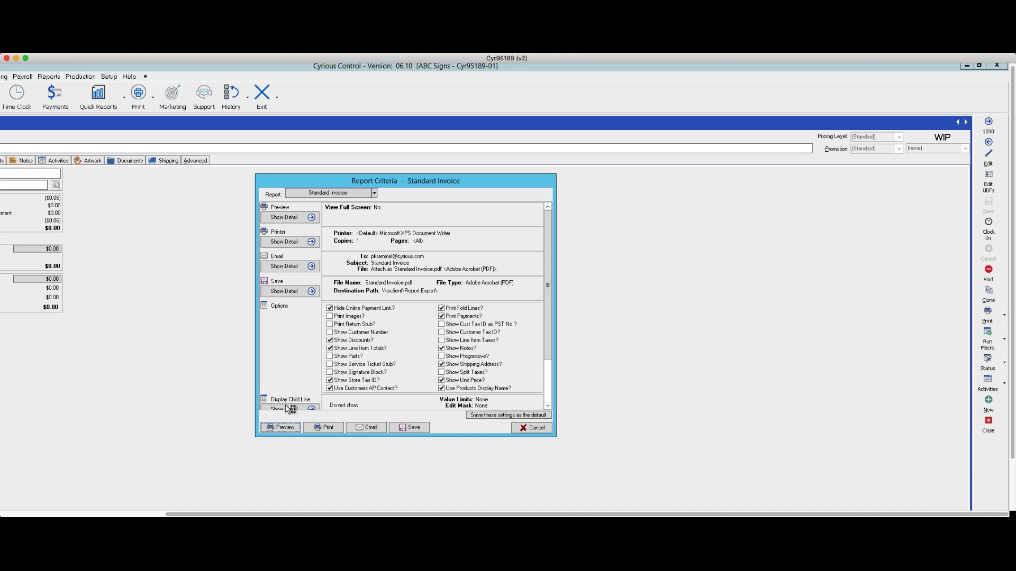
{"action": "left_click", "coordinate": [281, 427]}
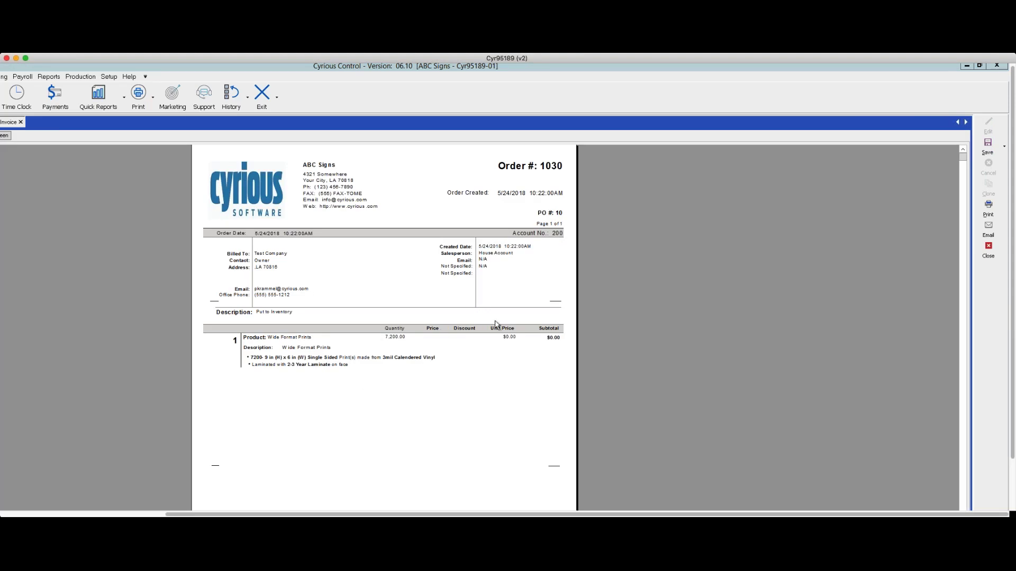
{"action": "mouse_move", "coordinate": [307, 359]}
{"action": "left_click", "coordinate": [988, 251]}
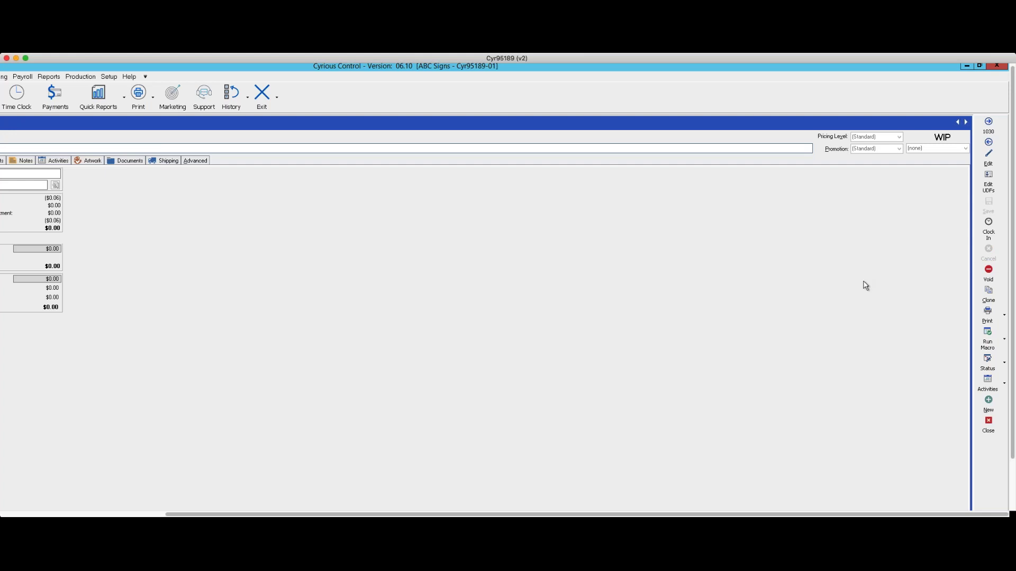
{"action": "scroll", "coordinate": [866, 286], "scroll_direction": "left", "scroll_amount": 5}
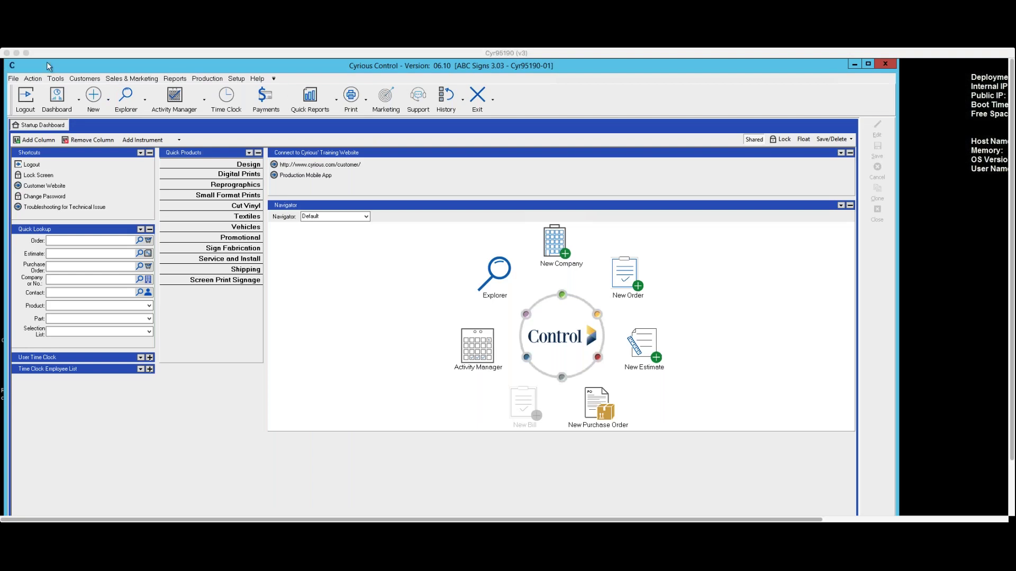
{"action": "left_click", "coordinate": [48, 53]}
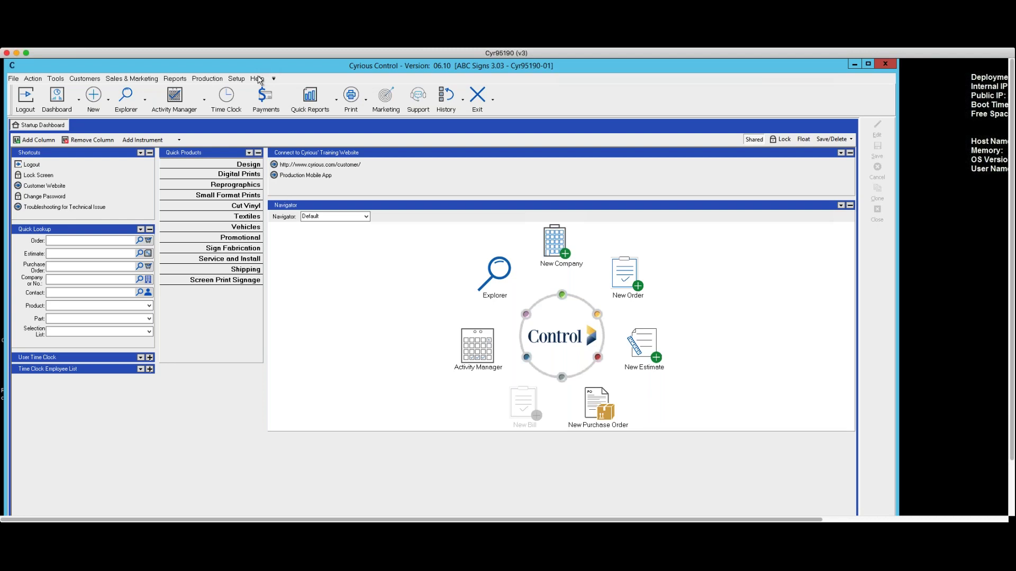
- Look up the DatasetVersion value in the Product Info category of the pricing user constants, and close the setup
{"action": "left_click", "coordinate": [235, 80]}
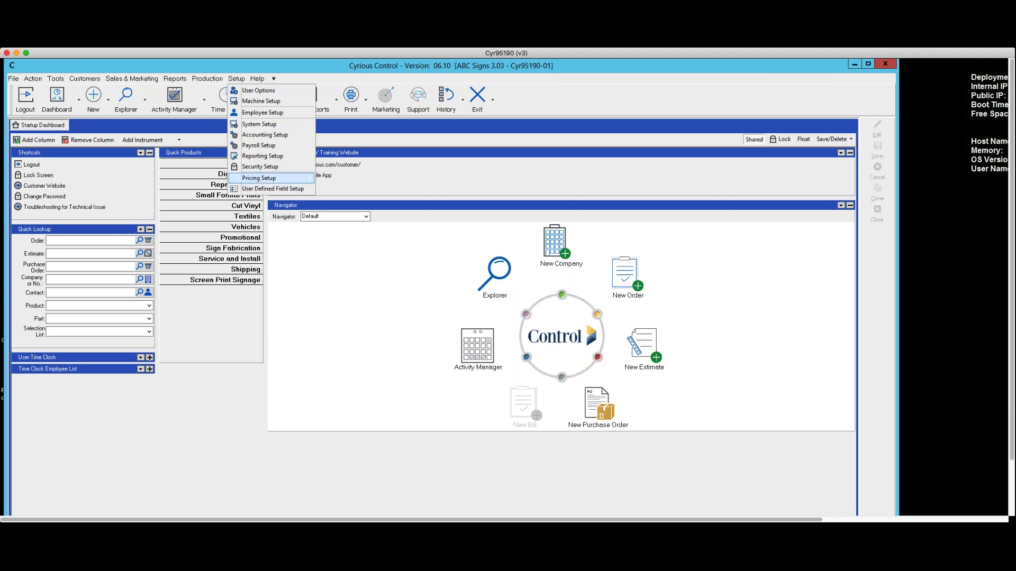
{"action": "mouse_move", "coordinate": [276, 178]}
{"action": "left_click", "coordinate": [343, 181]}
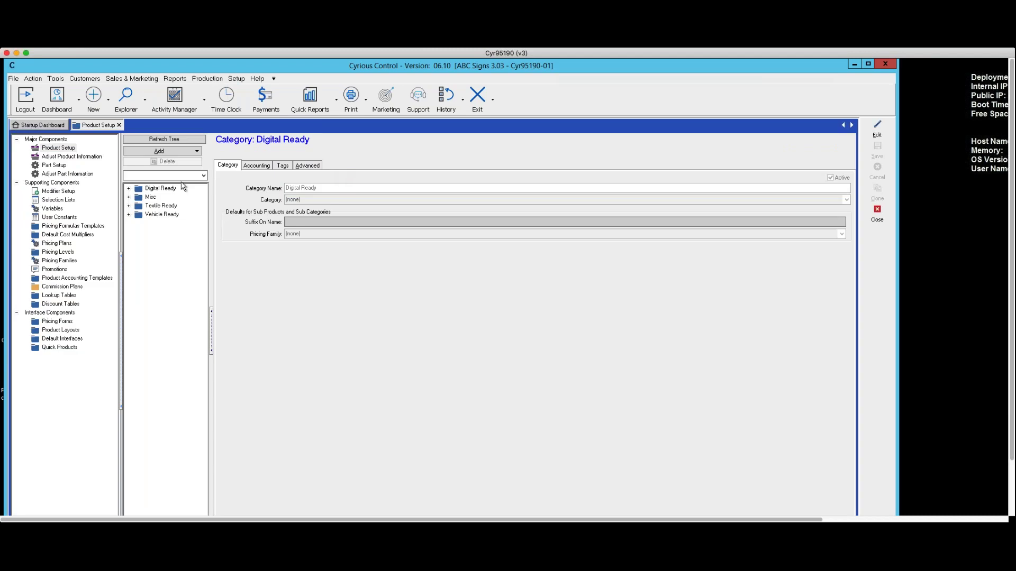
{"action": "left_click", "coordinate": [73, 218]}
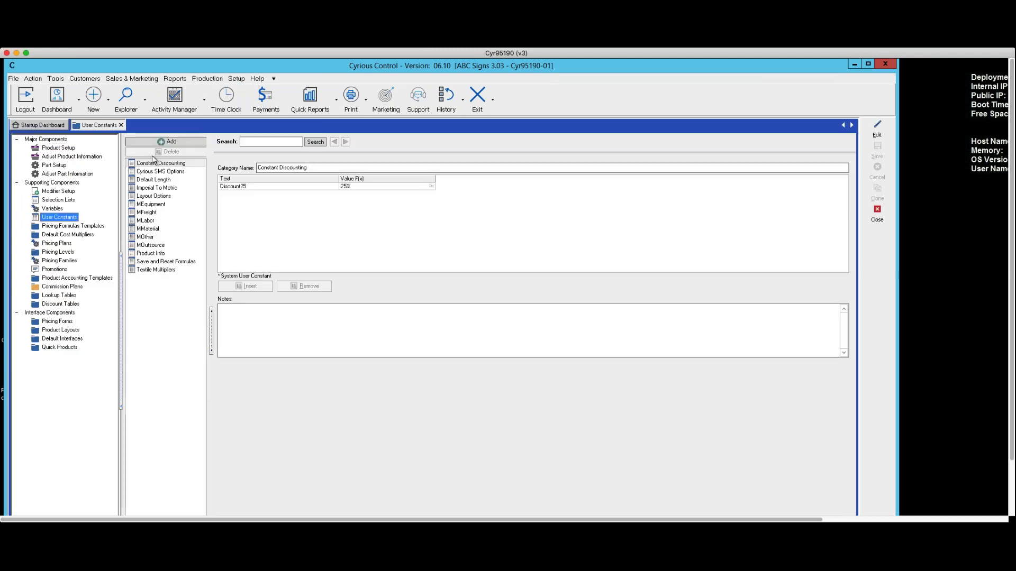
{"action": "left_click", "coordinate": [153, 254]}
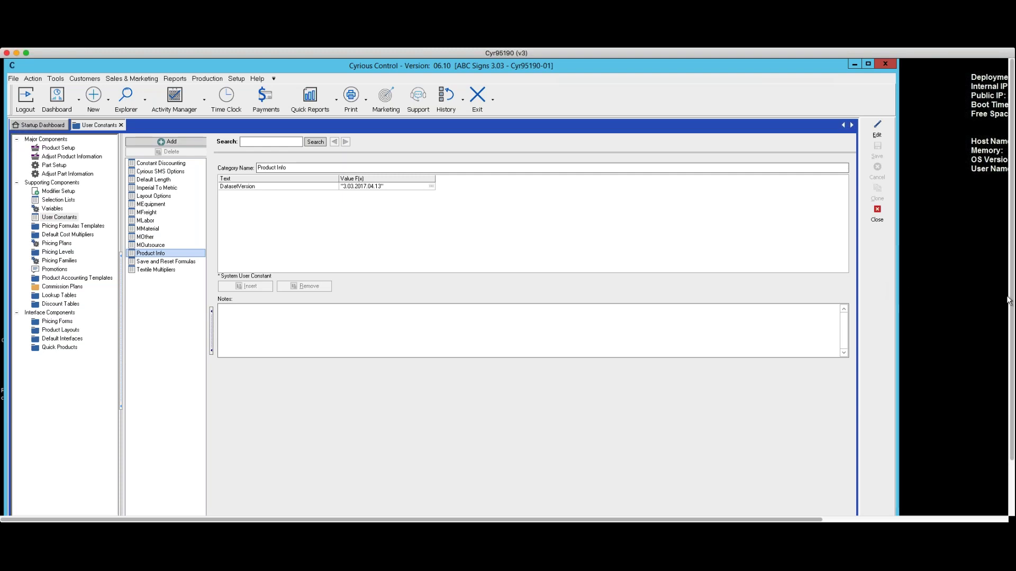
{"action": "left_click", "coordinate": [877, 217]}
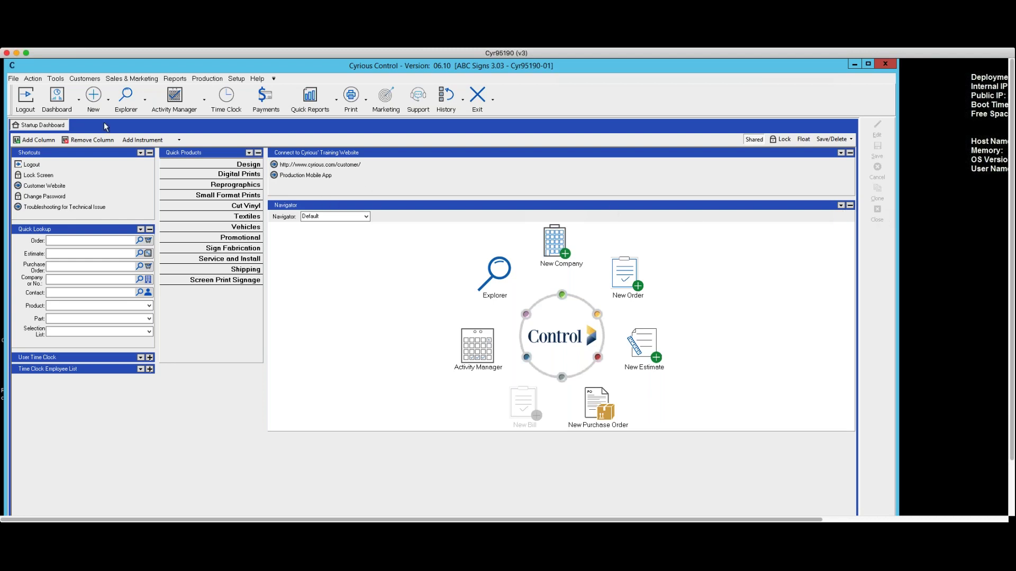
- Create a new order for Test Company and acknowledge the customer flag notice
{"action": "left_click", "coordinate": [108, 101]}
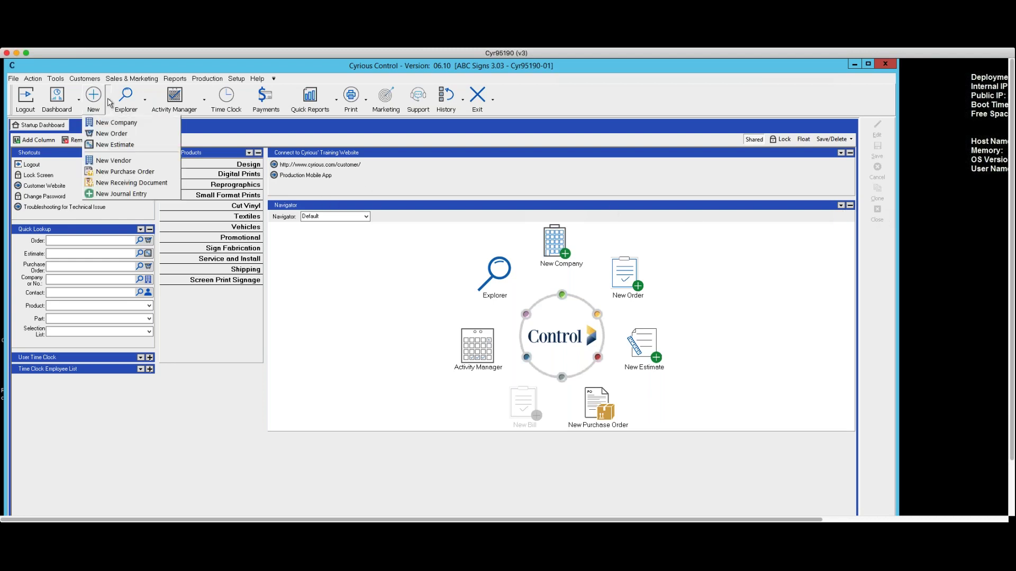
{"action": "left_click", "coordinate": [108, 134]}
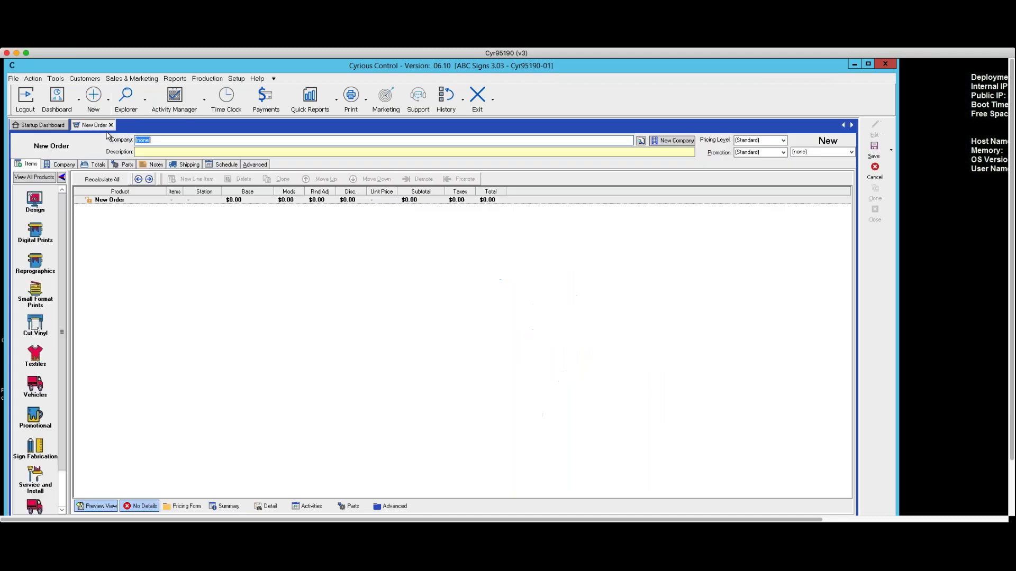
{"action": "left_click", "coordinate": [143, 141]}
{"action": "type", "text": "t Company"}
{"action": "key", "text": "Tab"}
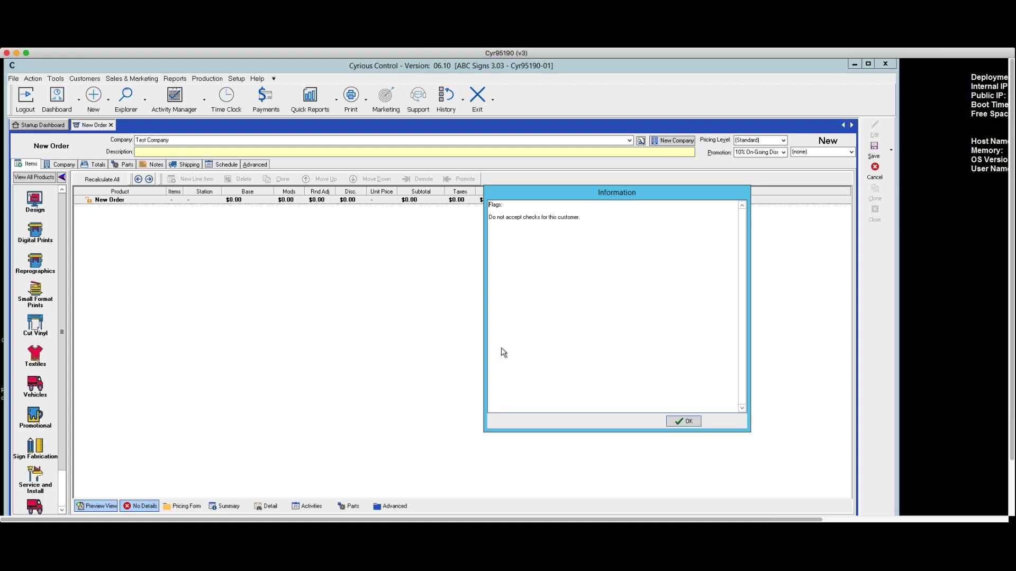
{"action": "left_click", "coordinate": [682, 421]}
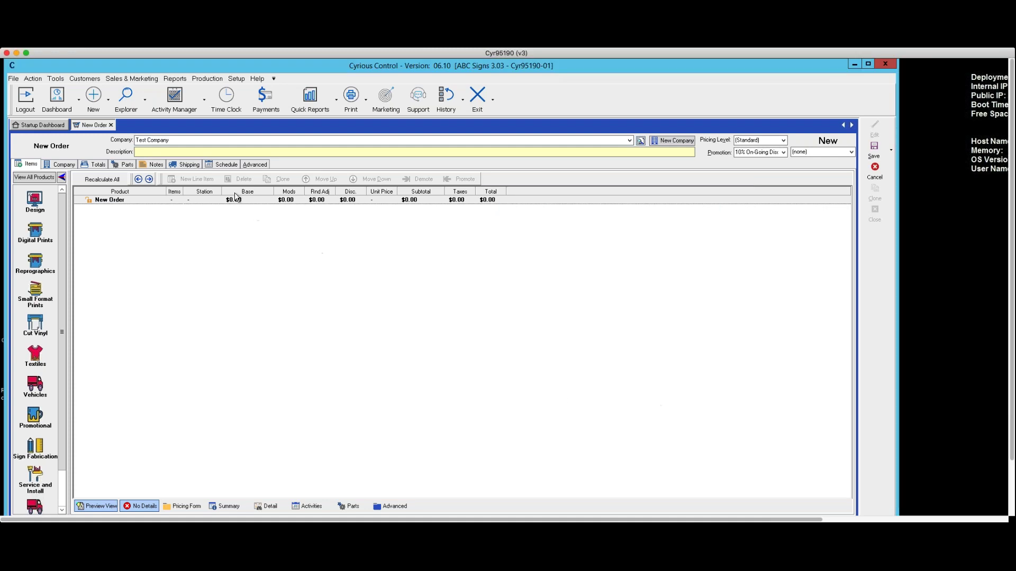
- Describe the order as "Put in invv3" and add a Digital Prints line item
{"action": "left_click", "coordinate": [180, 150]}
{"action": "type", "text": "Put in invv3"}
{"action": "left_click", "coordinate": [34, 230]}
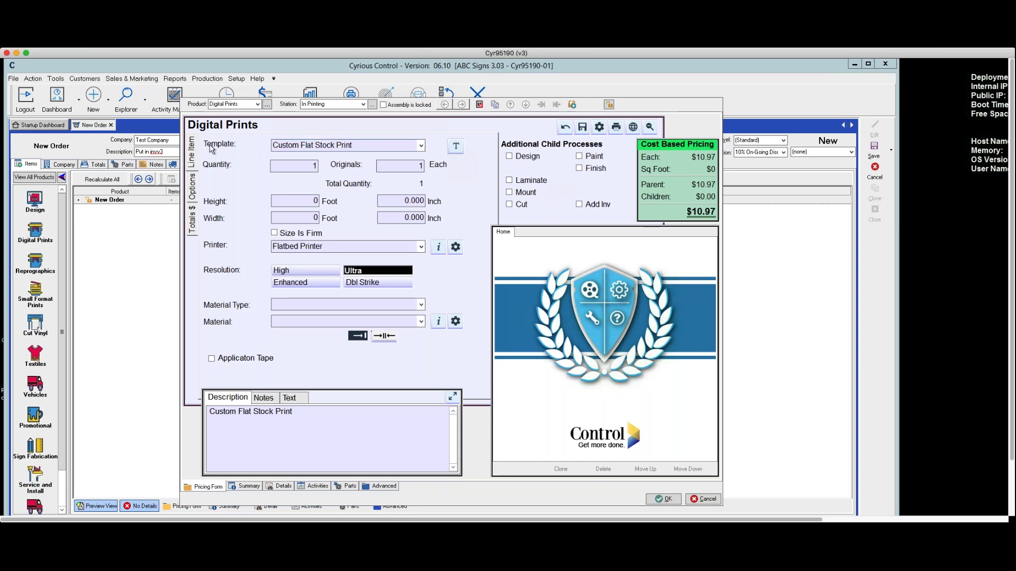
- Examine the list of Digital Prints templates and the template setup for Custom Flat Stock Print, and close the setup
{"action": "left_click", "coordinate": [422, 147]}
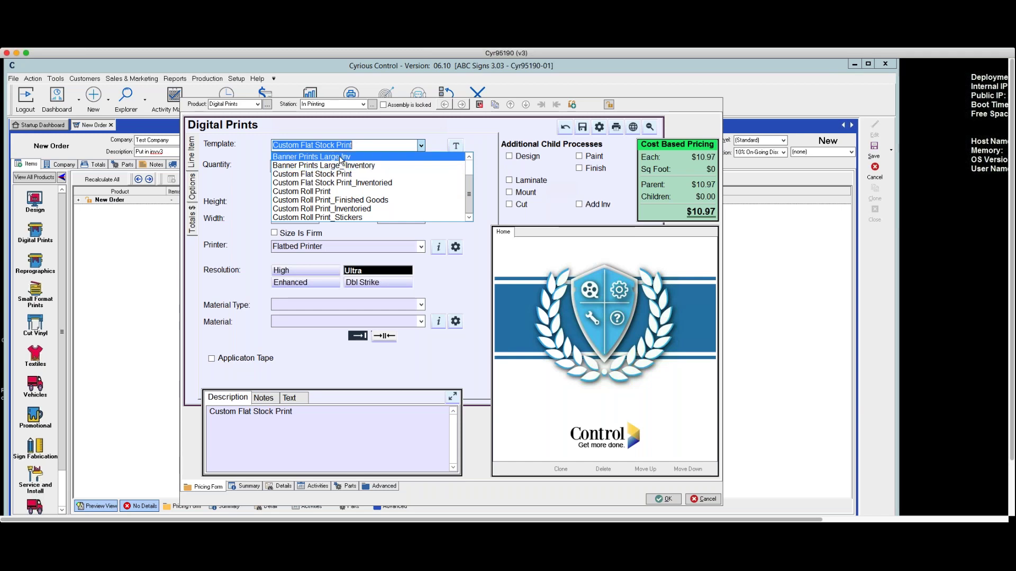
{"action": "scroll", "coordinate": [340, 159], "scroll_direction": "up", "scroll_amount": 2}
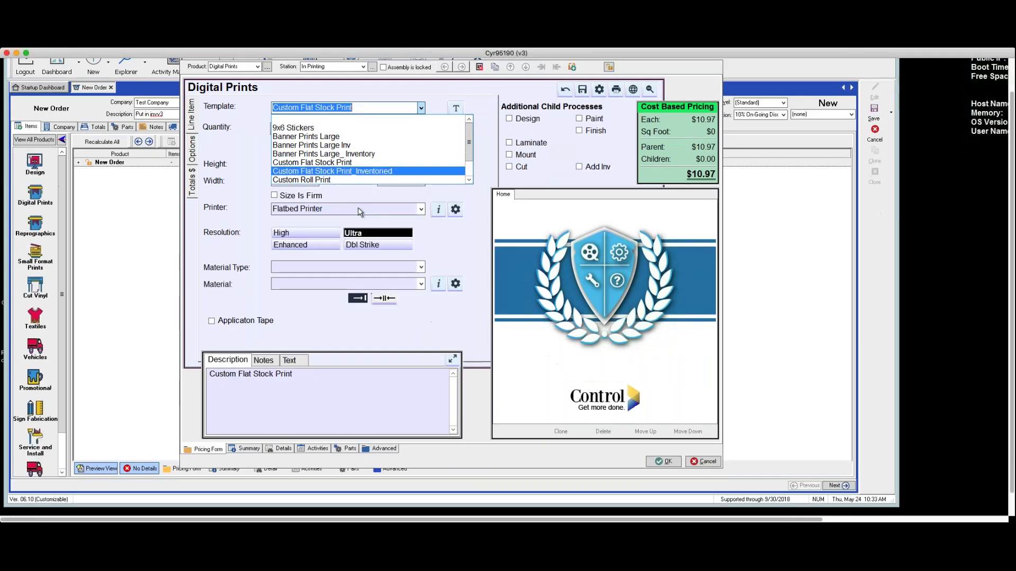
{"action": "left_click", "coordinate": [468, 198]}
{"action": "left_click", "coordinate": [468, 197]}
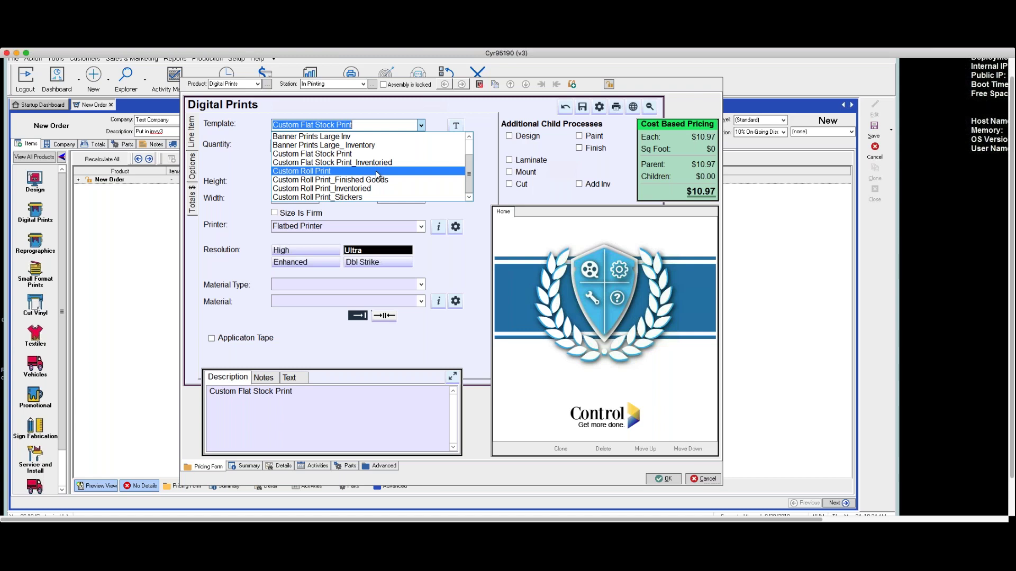
{"action": "left_click", "coordinate": [456, 125]}
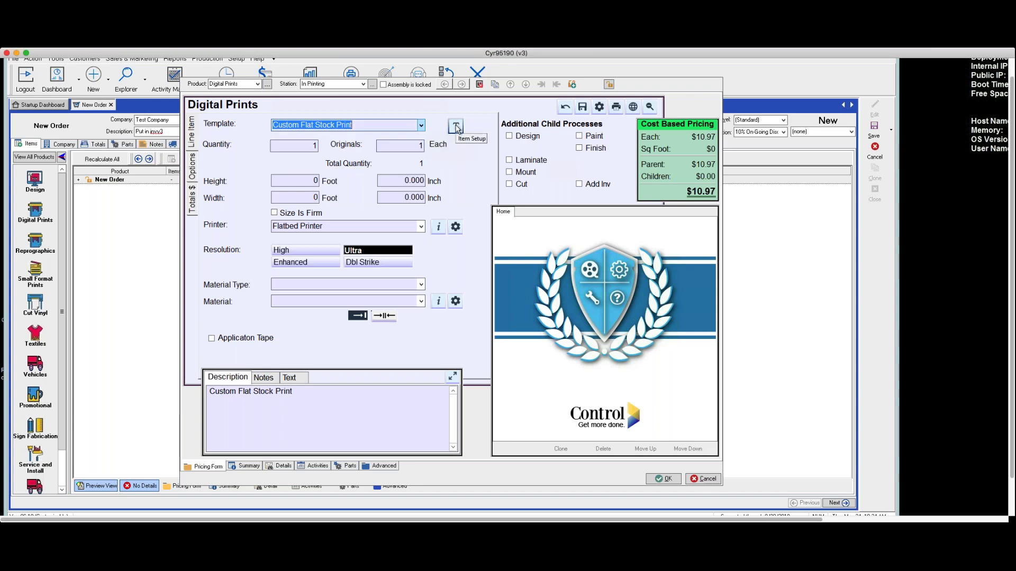
{"action": "left_click", "coordinate": [456, 127]}
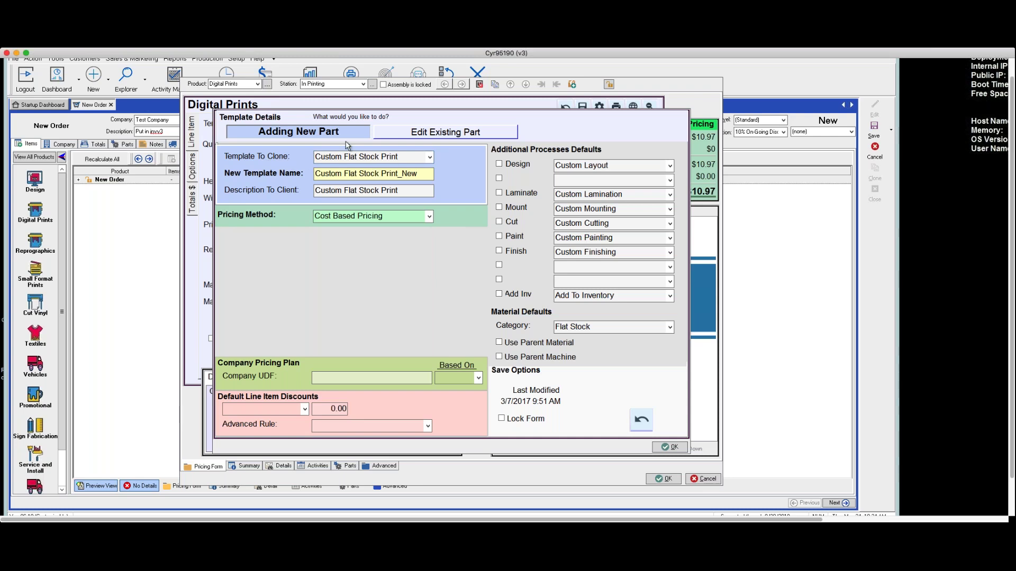
{"action": "left_click", "coordinate": [667, 448]}
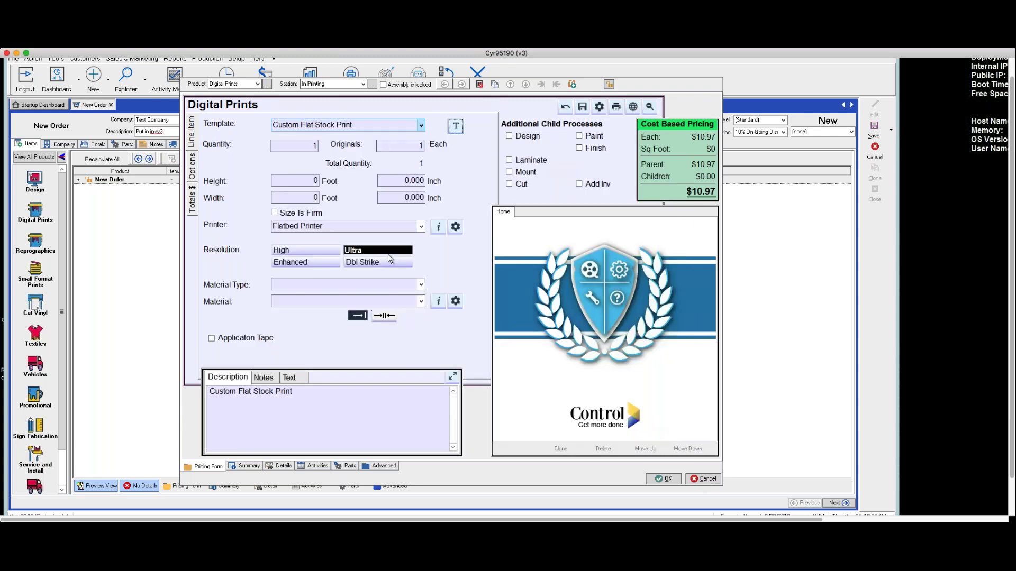
- Switch the item to the Custom Roll Print template and name a new template cloned from it Custom Roll Print_Stickers
{"action": "left_click", "coordinate": [421, 125]}
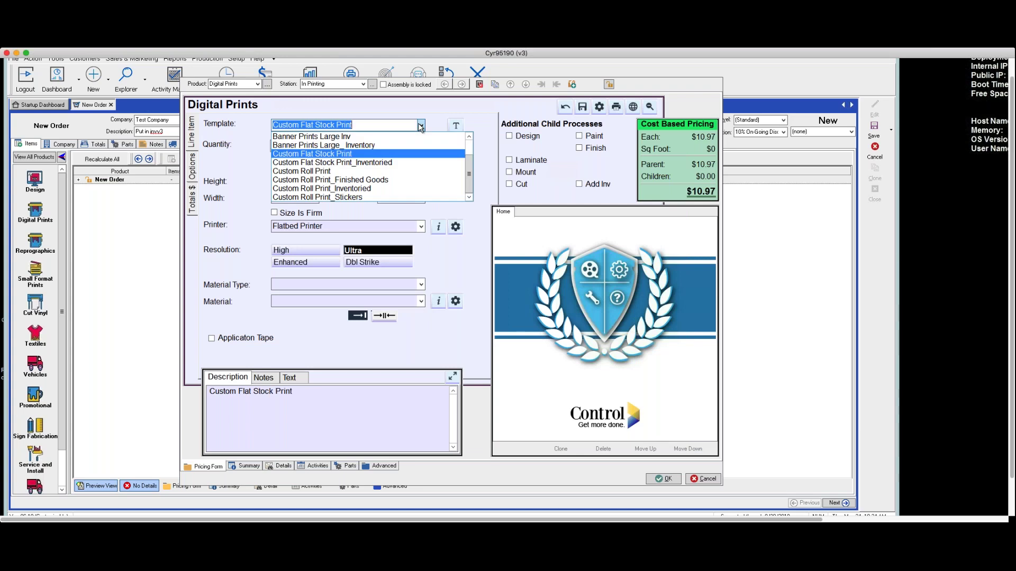
{"action": "left_click", "coordinate": [341, 172]}
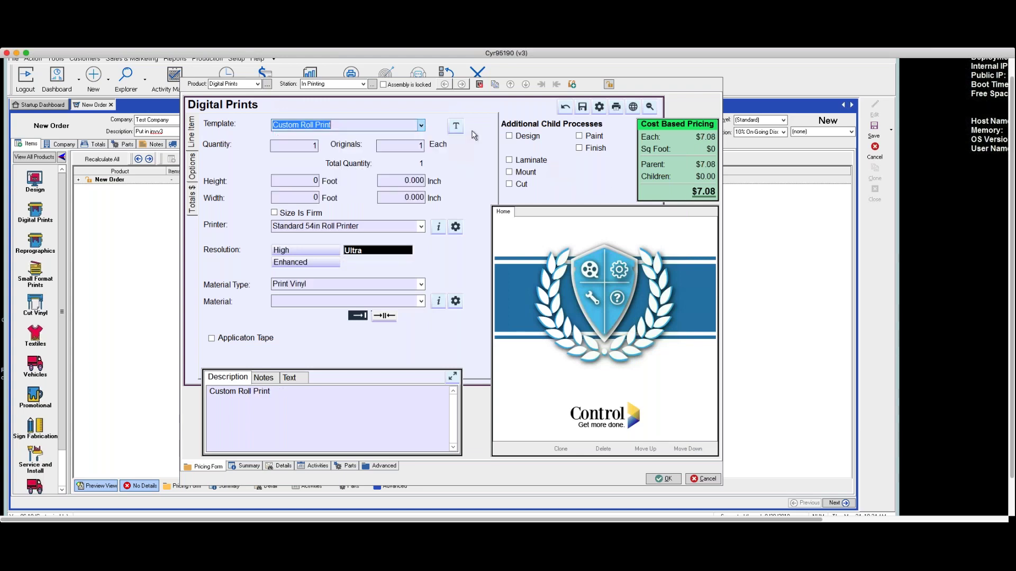
{"action": "left_click", "coordinate": [456, 127]}
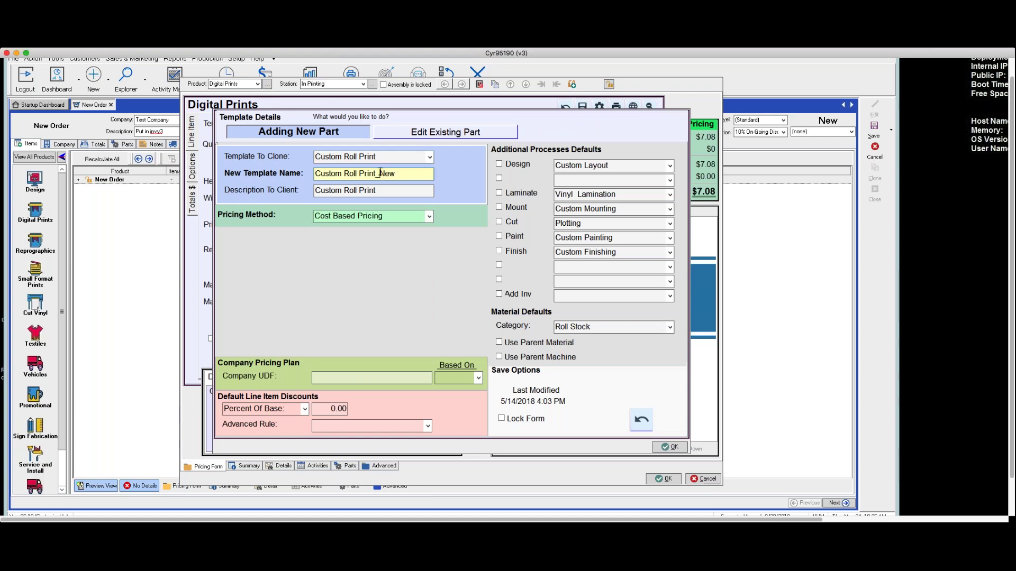
{"action": "left_click_drag", "start_coordinate": [380, 173], "coordinate": [411, 175]}
{"action": "type", "text": "Stickers"}
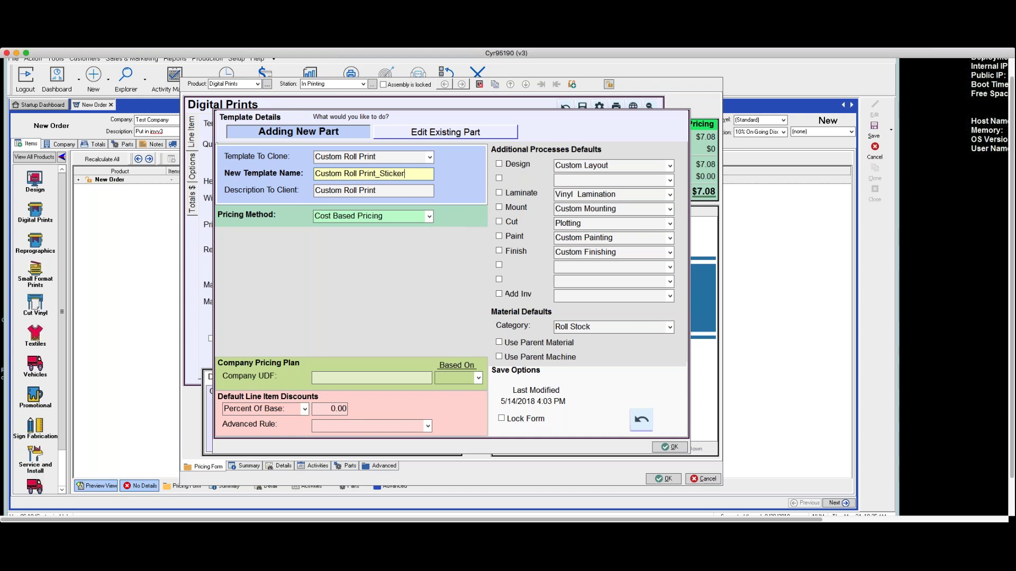
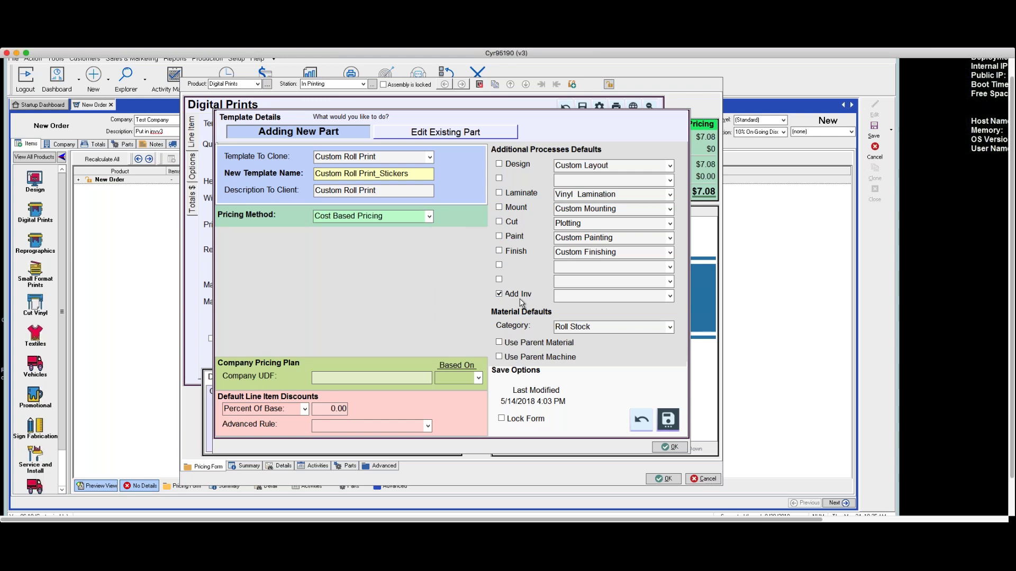
- Enable Add Inv in the new template with "Finished Inv" as its default, save the template and close the setup
{"action": "left_click", "coordinate": [558, 296]}
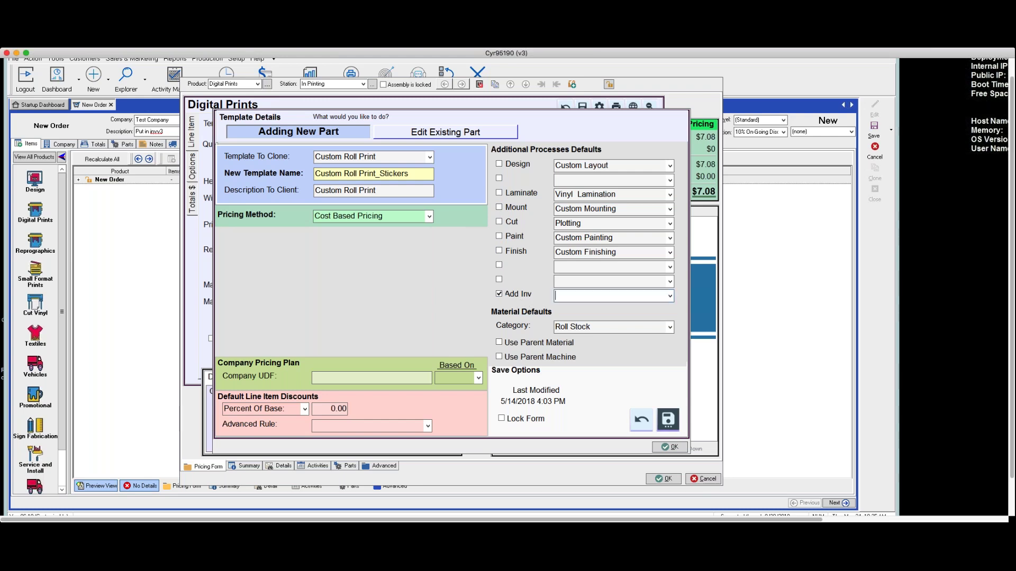
{"action": "type", "text": "Finished Inv"}
{"action": "left_click", "coordinate": [665, 422]}
{"action": "left_click", "coordinate": [672, 448]}
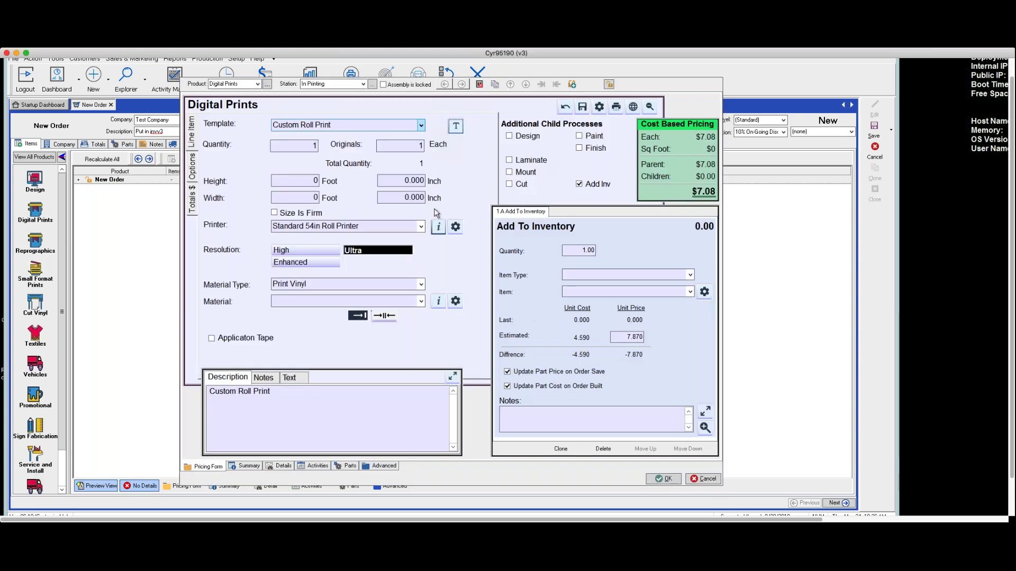
- Apply the Custom Roll Print_Stickers template to the Digital Prints item
{"action": "left_click", "coordinate": [421, 127]}
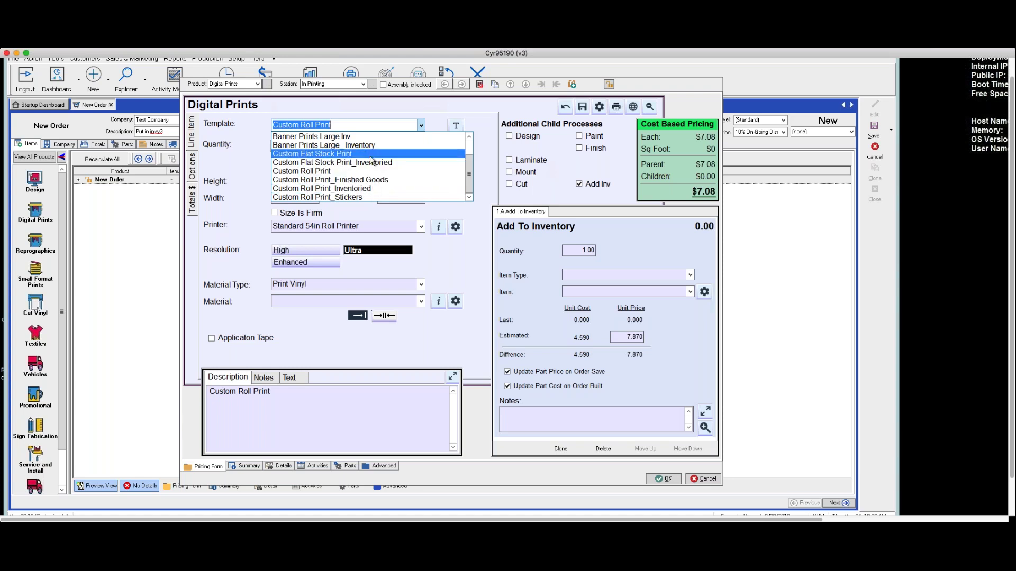
{"action": "left_click_drag", "start_coordinate": [468, 176], "coordinate": [465, 132]}
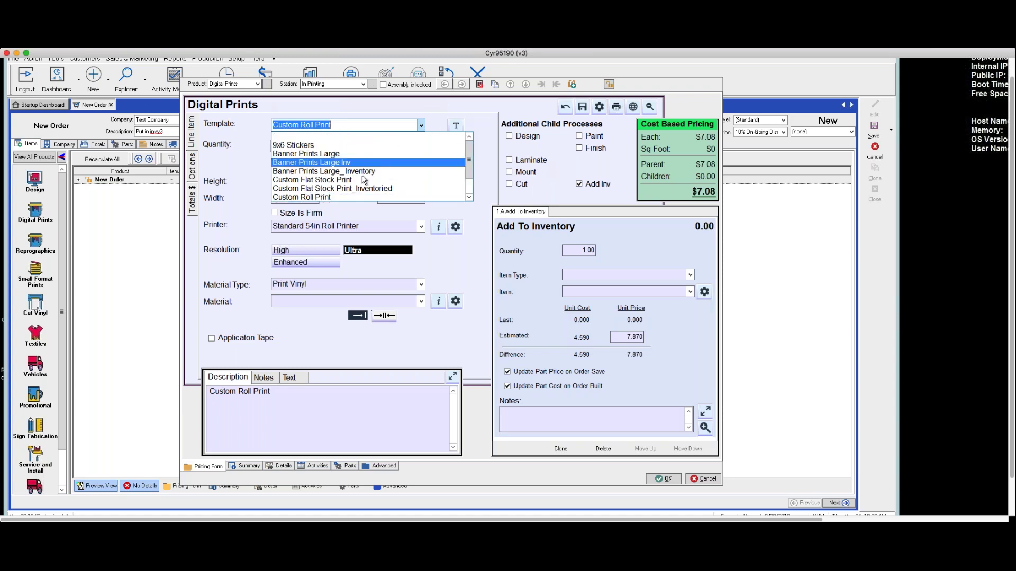
{"action": "left_click", "coordinate": [469, 199]}
{"action": "left_click", "coordinate": [468, 199]}
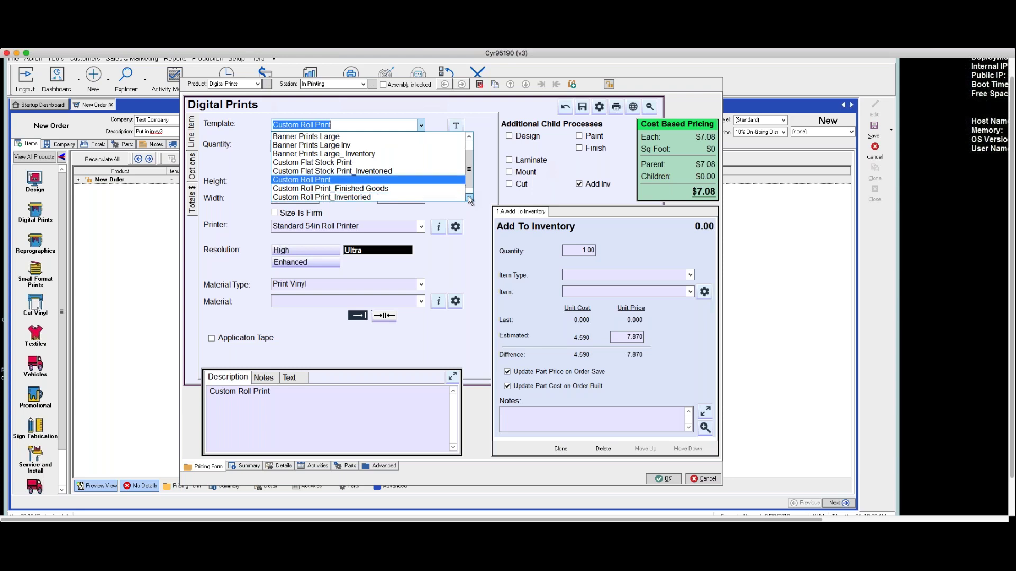
{"action": "left_click", "coordinate": [469, 199]}
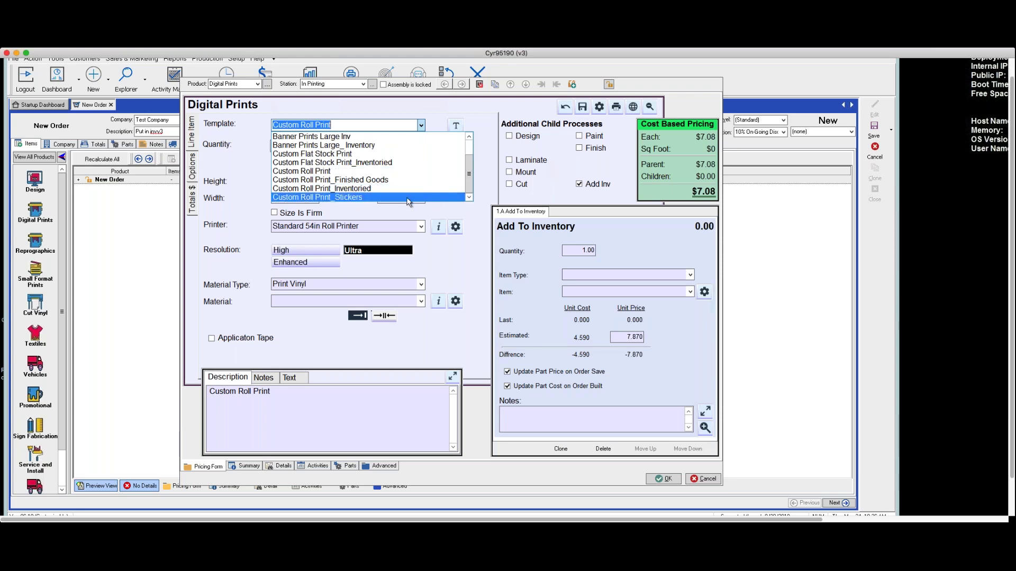
{"action": "left_click", "coordinate": [408, 197]}
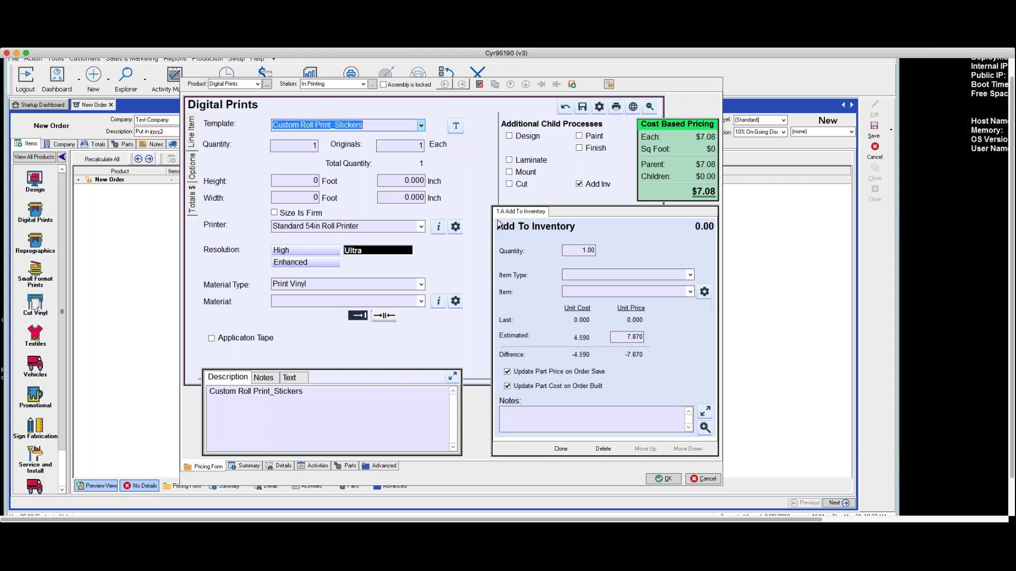
- Set the print quantity to 7200, the height to 9 inches and the width to 6 inches
{"action": "left_click", "coordinate": [307, 147]}
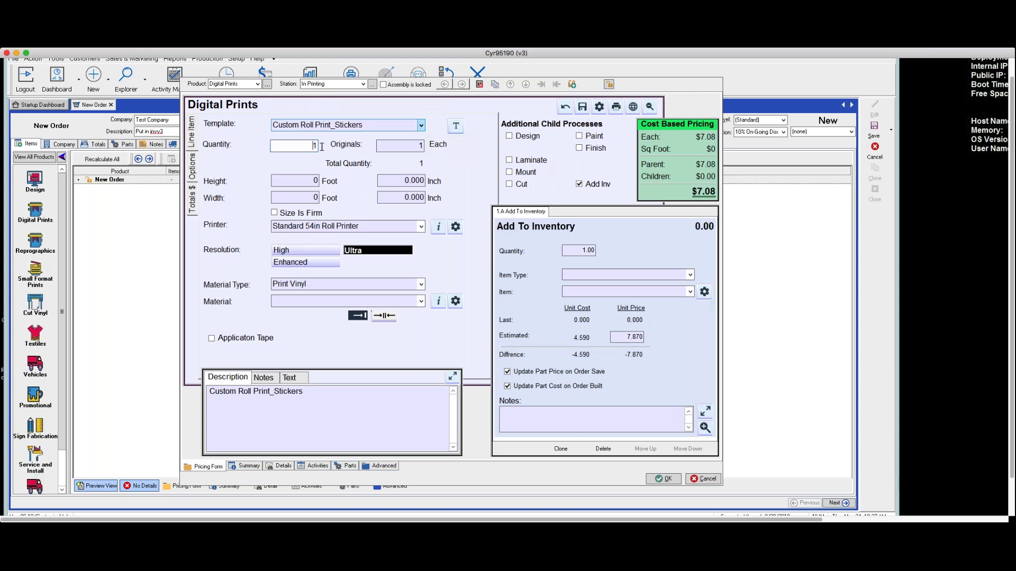
{"action": "type", "text": "7200"}
{"action": "key", "text": "Tab"}
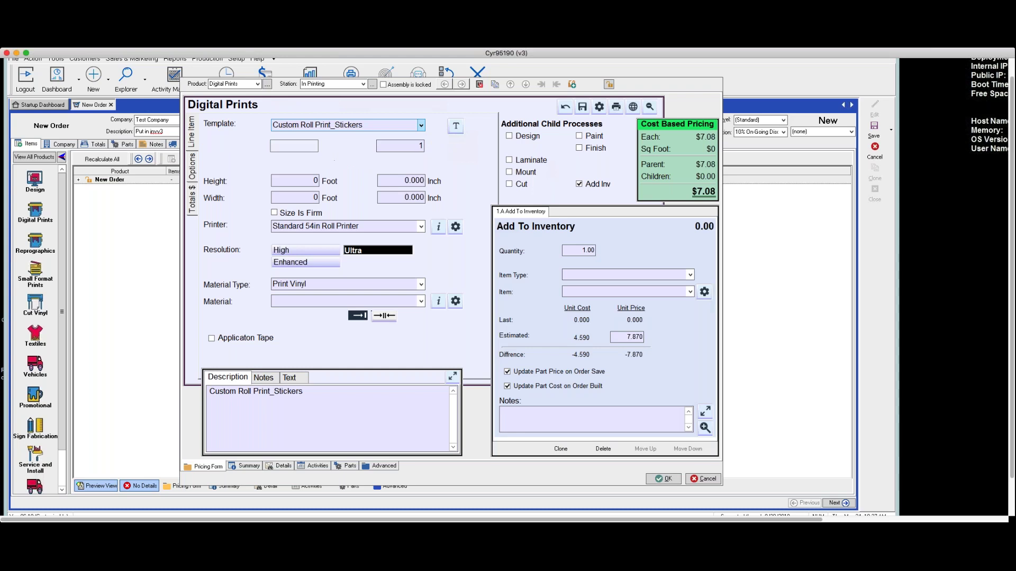
{"action": "left_click", "coordinate": [391, 180]}
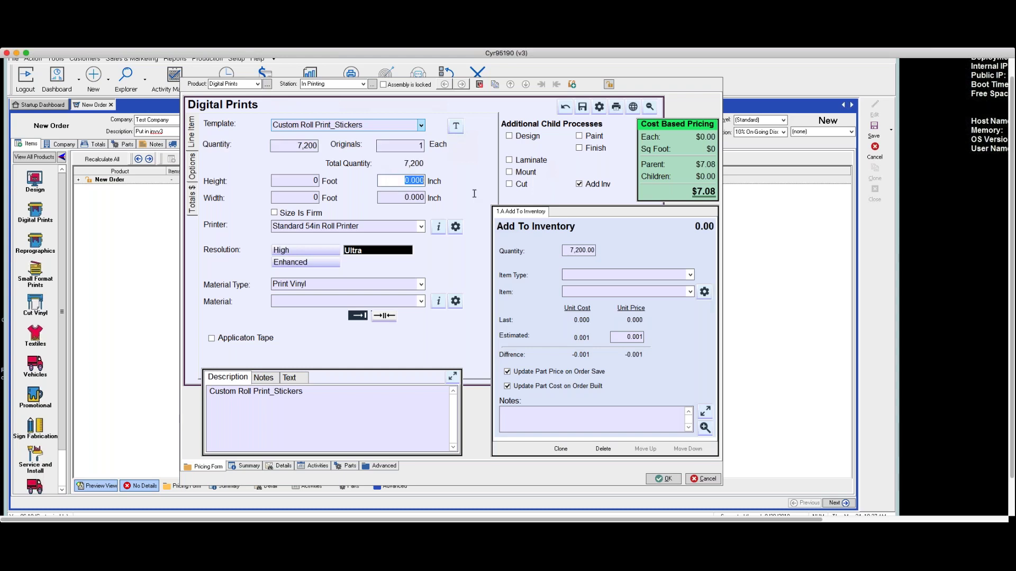
{"action": "key", "text": "BackSpace"}
{"action": "type", "text": "9"}
{"action": "key", "text": "Tab"}
{"action": "type", "text": "6"}
{"action": "key", "text": "Tab"}
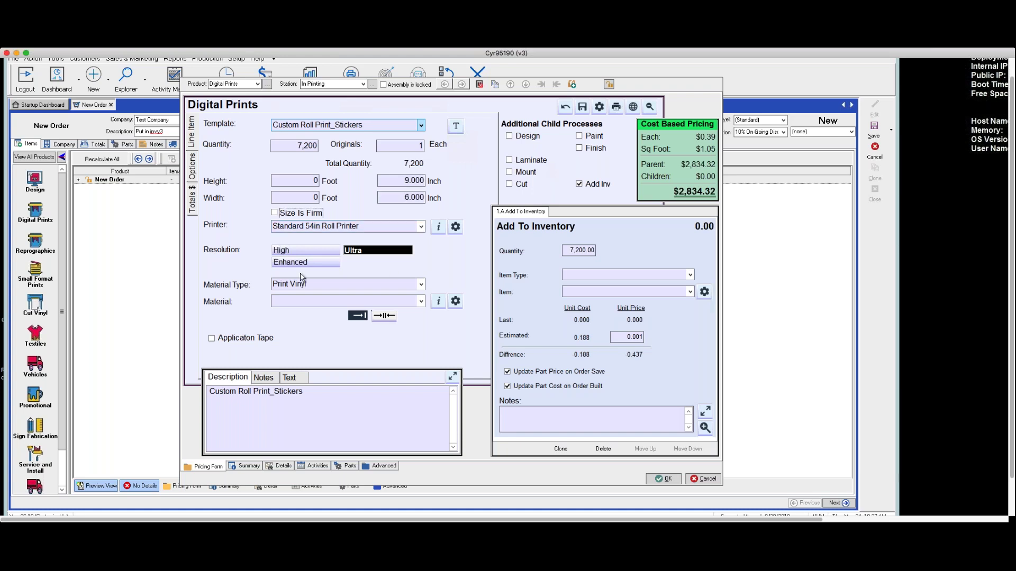
- Choose Standard 10oz Print Vinyl as the print material and set the resolution to Ultra
{"action": "left_click", "coordinate": [300, 248]}
{"action": "left_click", "coordinate": [421, 301]}
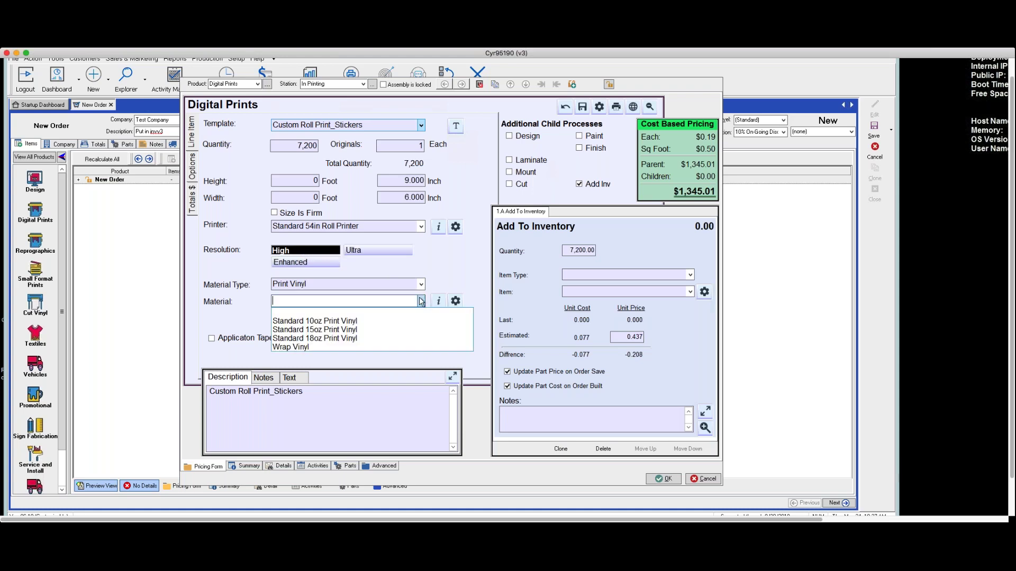
{"action": "left_click", "coordinate": [347, 320]}
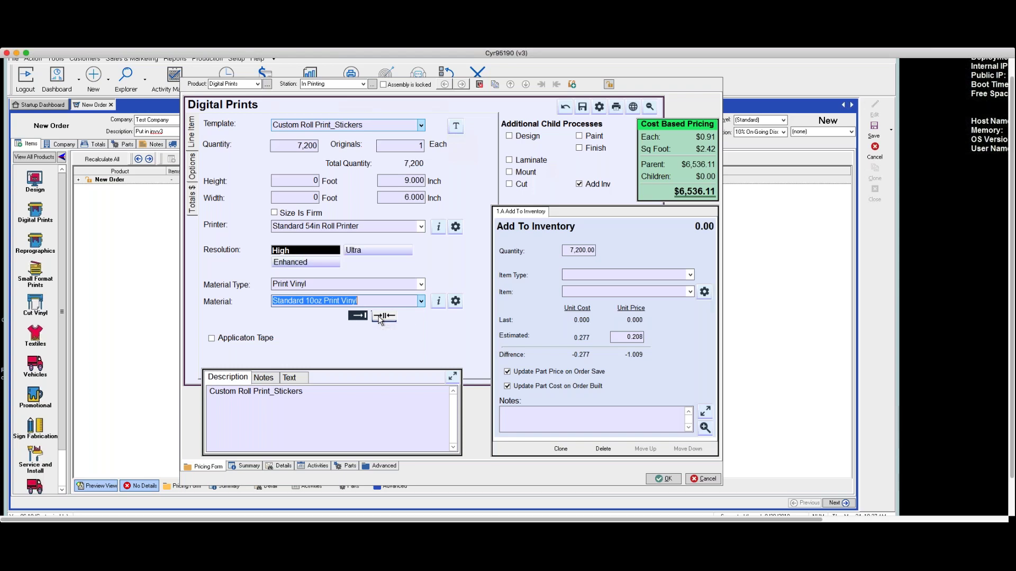
{"action": "left_click", "coordinate": [363, 252]}
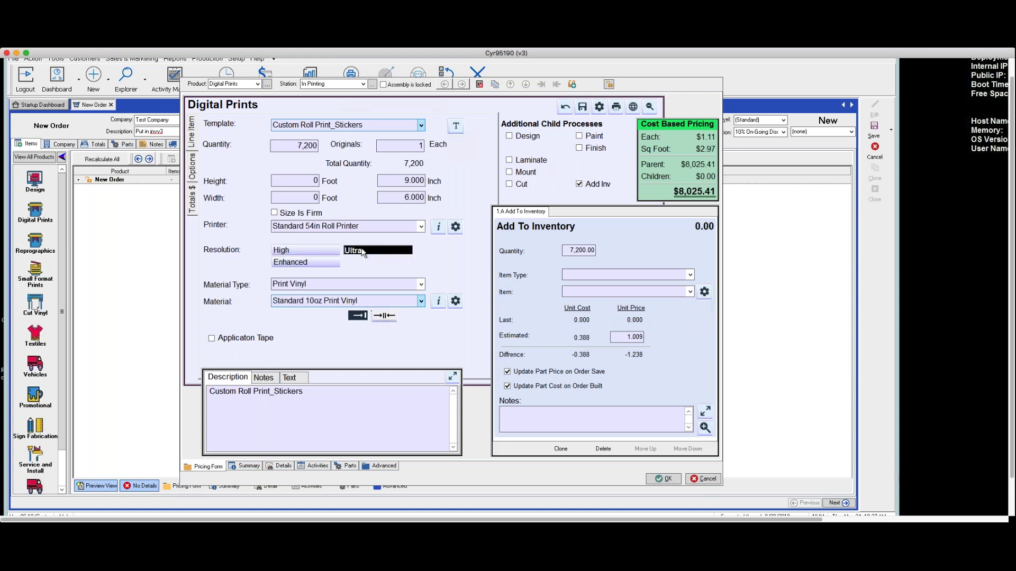
- Compare the price at Enhanced and High resolution, and return the resolution to Ultra
{"action": "left_click", "coordinate": [309, 263]}
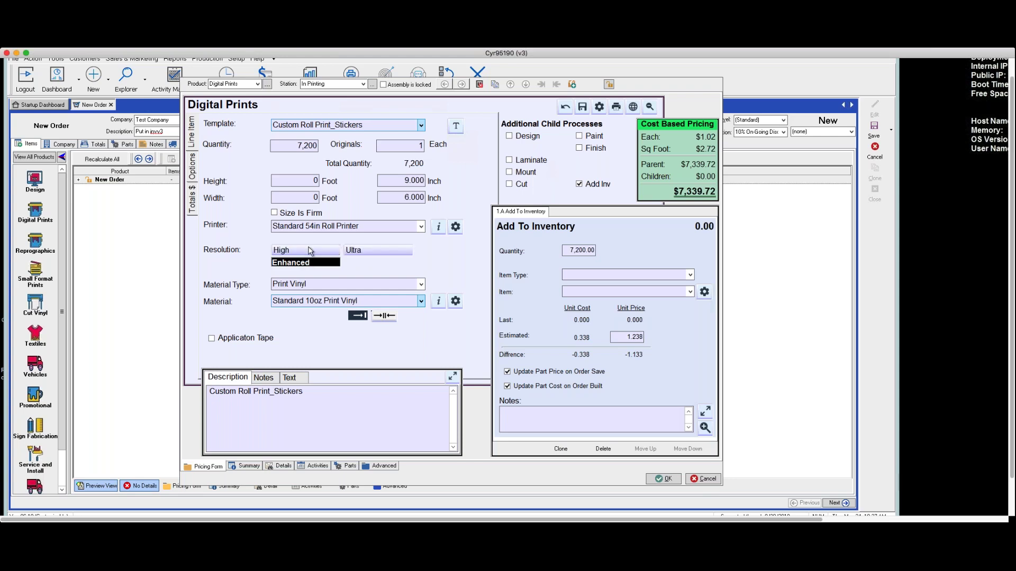
{"action": "left_click", "coordinate": [310, 250]}
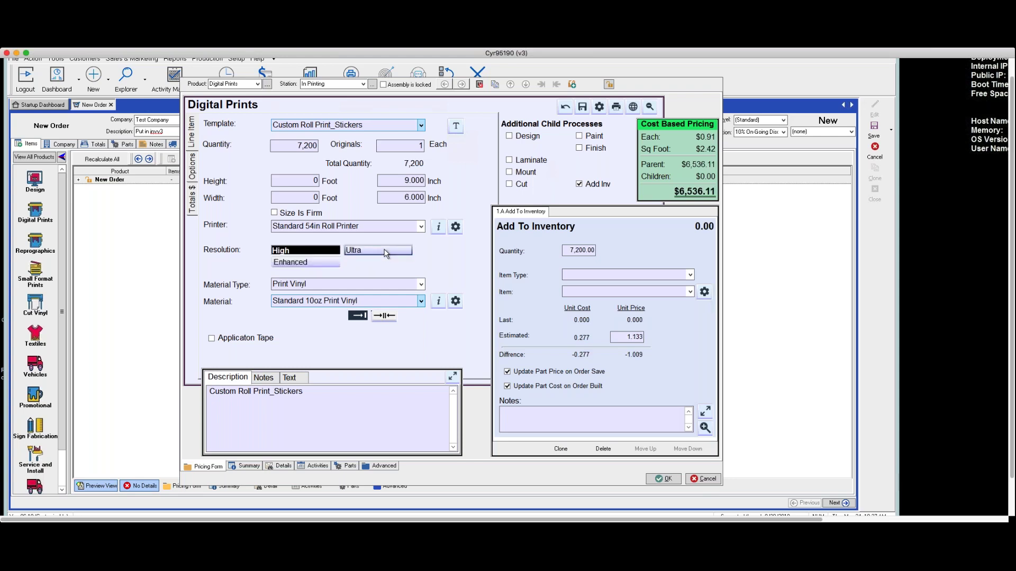
{"action": "left_click", "coordinate": [386, 254]}
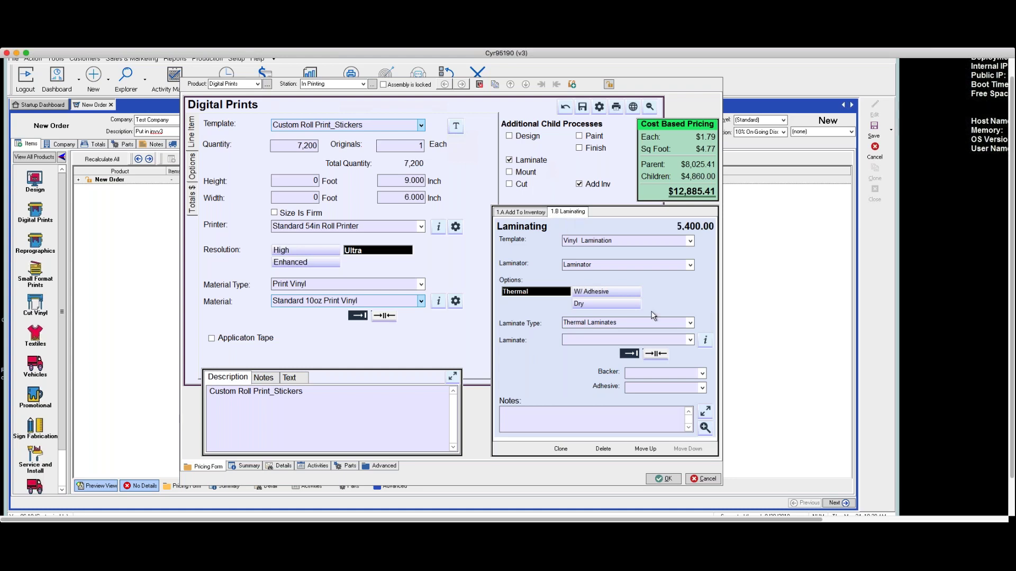
- Set the laminate type to Cold Laminates with Cold Matet Laminate, and add the Cut child process
{"action": "left_click", "coordinate": [690, 322]}
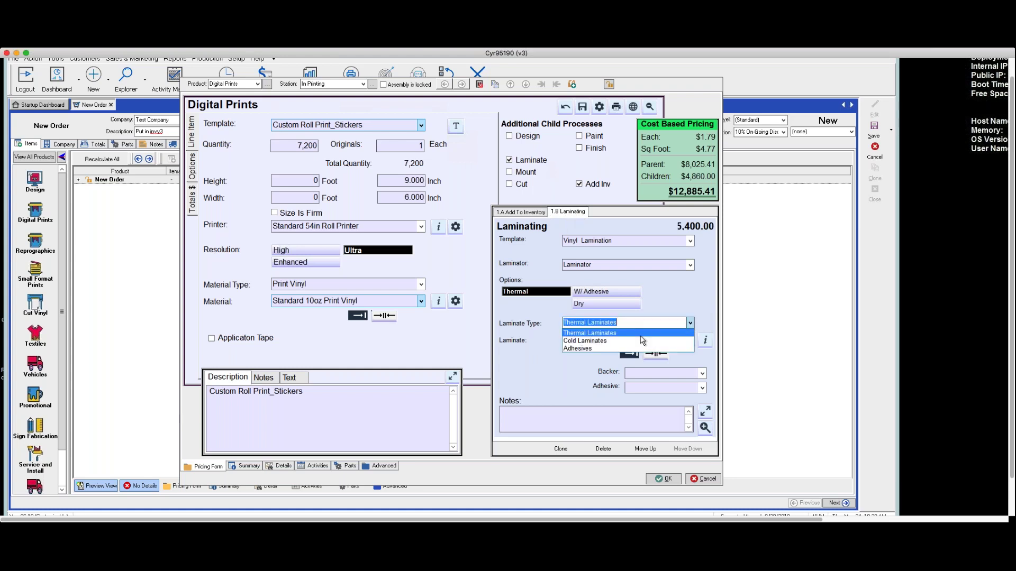
{"action": "left_click", "coordinate": [635, 345]}
{"action": "left_click", "coordinate": [690, 342]}
{"action": "left_click", "coordinate": [622, 348]}
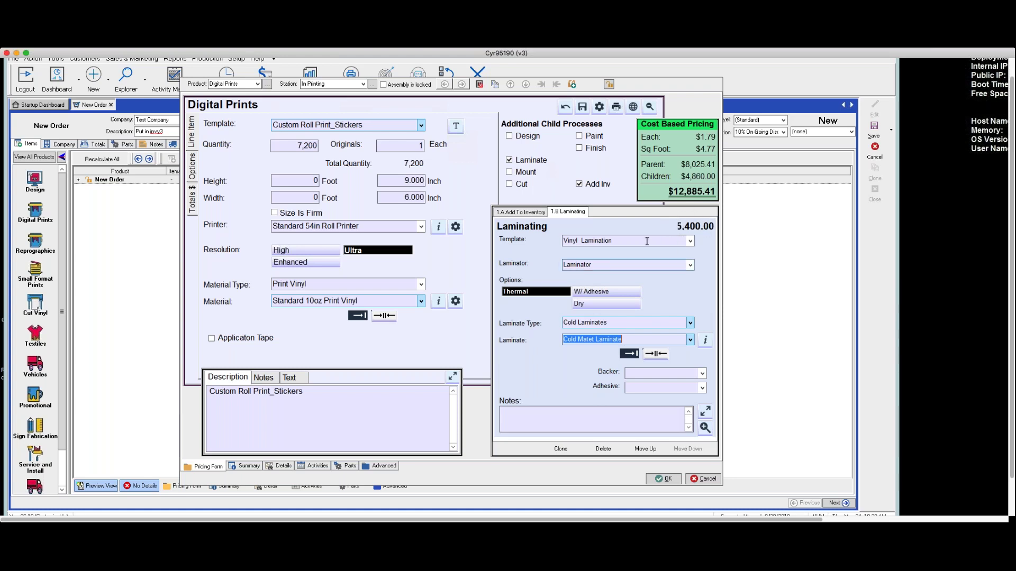
{"action": "left_click", "coordinate": [509, 184]}
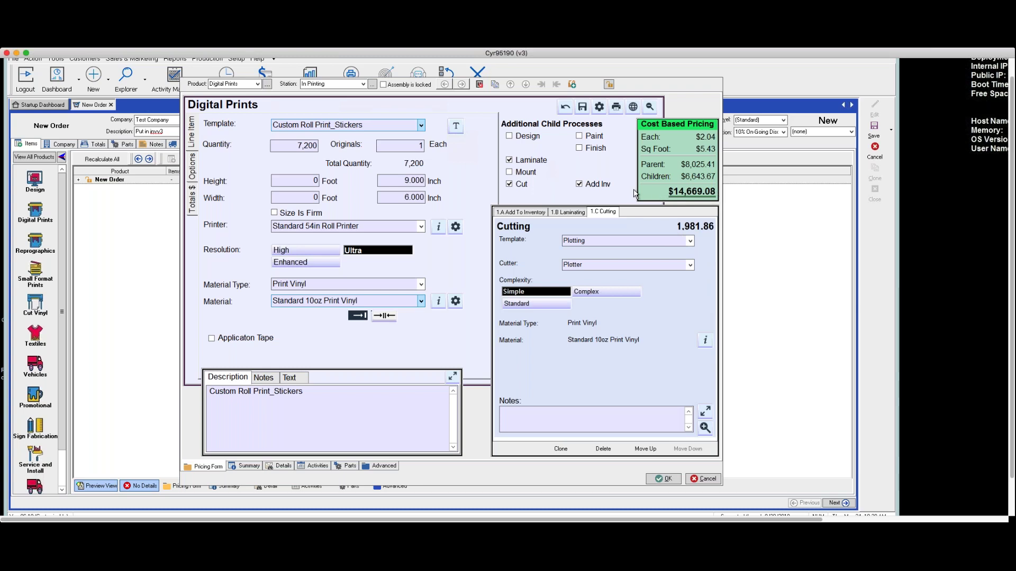
- Set the Add To Inventory item type to 9x6 Stickers and the item to 9x6 Vinyl Stickers W Lam, and accept the line item
{"action": "left_click", "coordinate": [524, 212]}
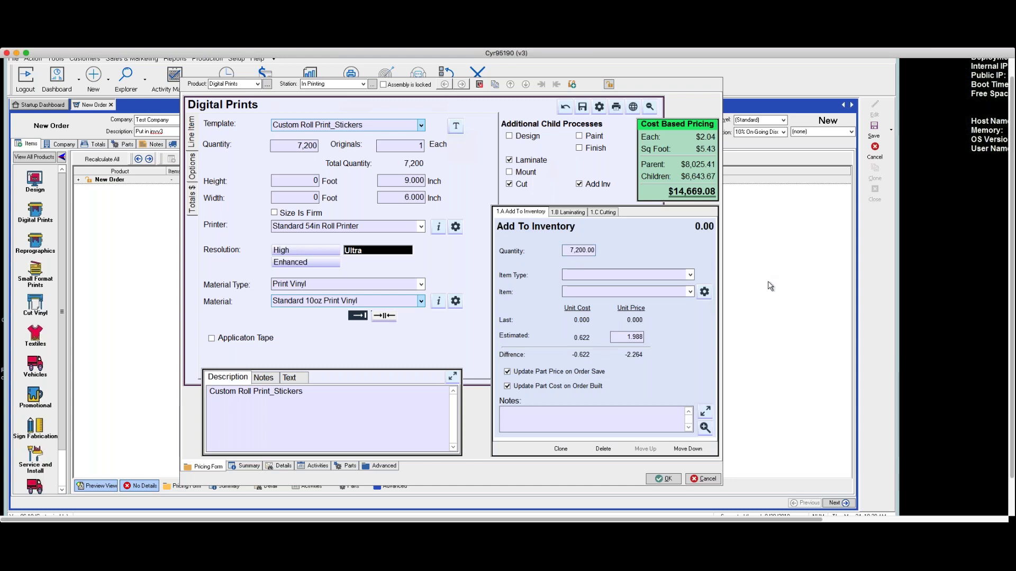
{"action": "left_click", "coordinate": [690, 276]}
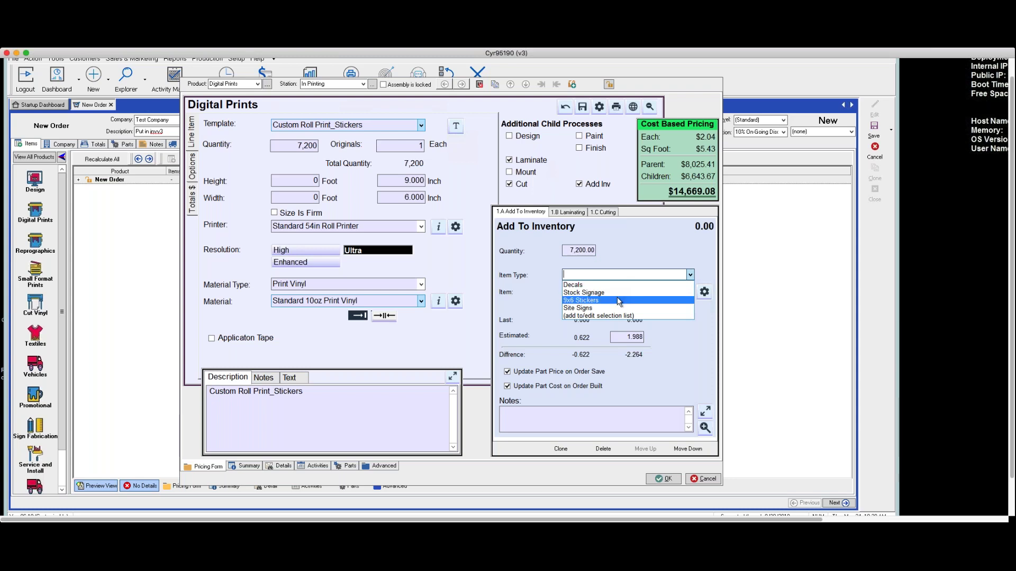
{"action": "left_click", "coordinate": [582, 300]}
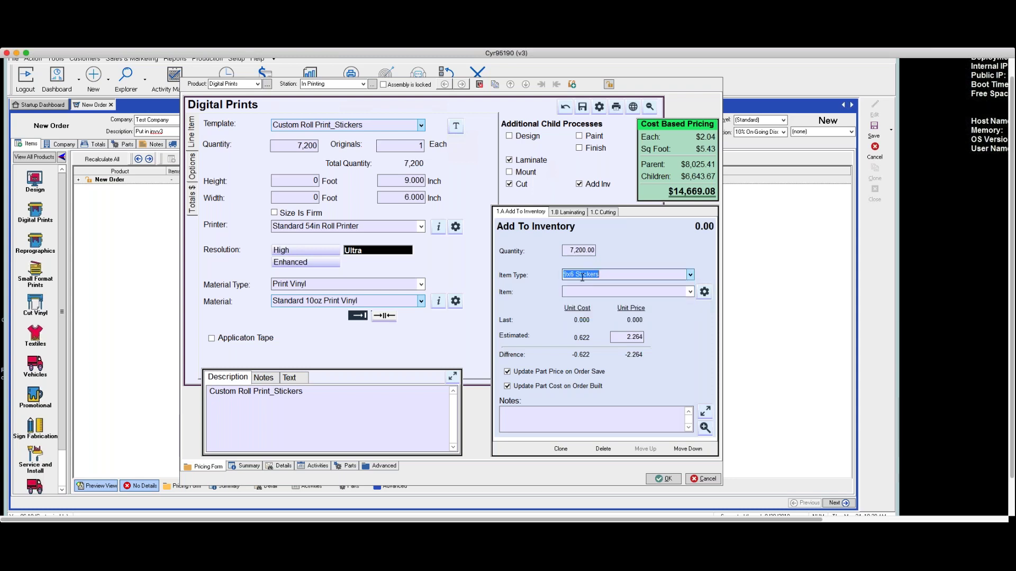
{"action": "left_click", "coordinate": [690, 291]}
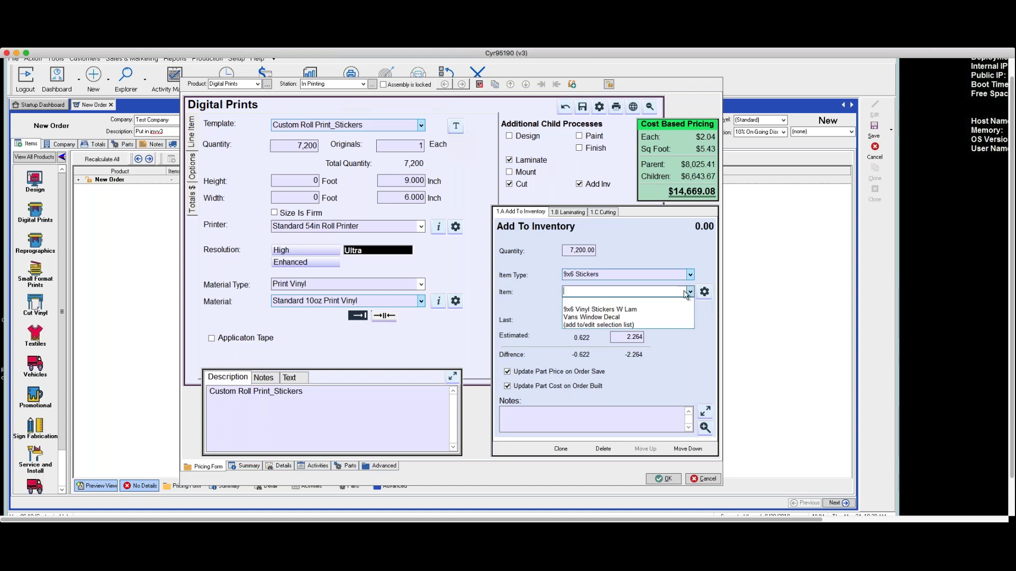
{"action": "left_click", "coordinate": [620, 311]}
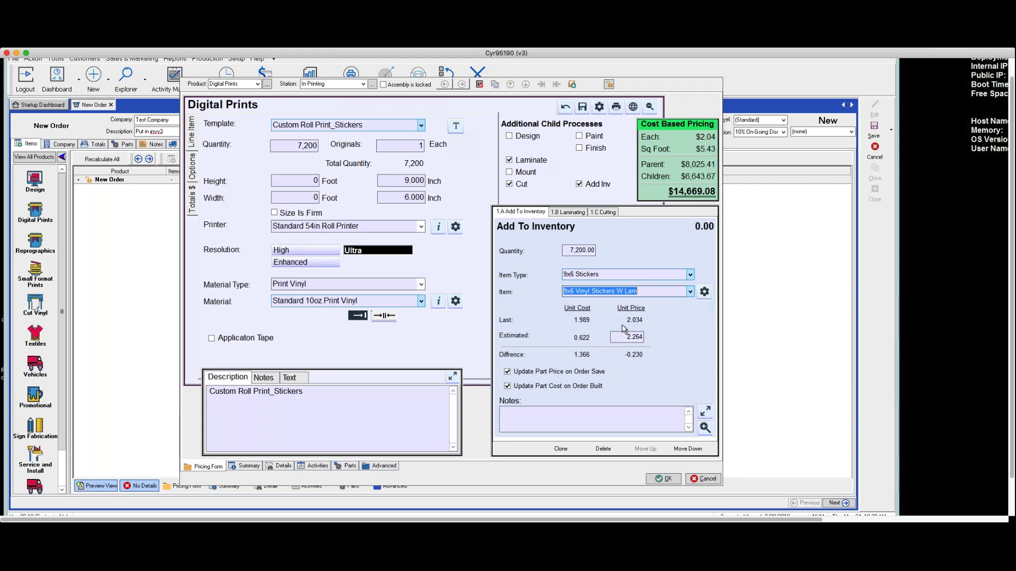
{"action": "left_click", "coordinate": [667, 478]}
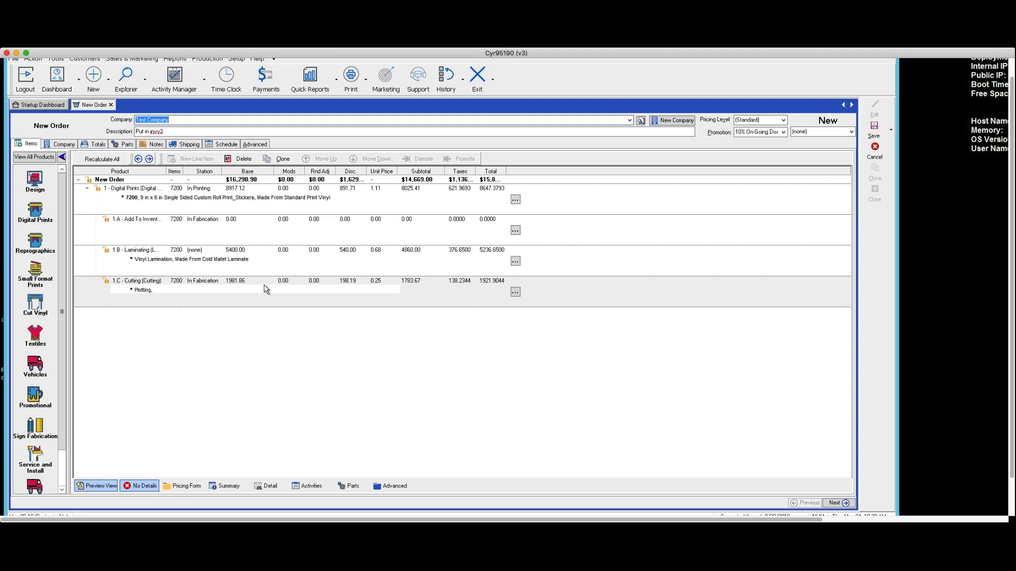
- Reopen the Digital Prints line item to review its Add To Inventory settings, and close it
{"action": "left_click", "coordinate": [154, 200]}
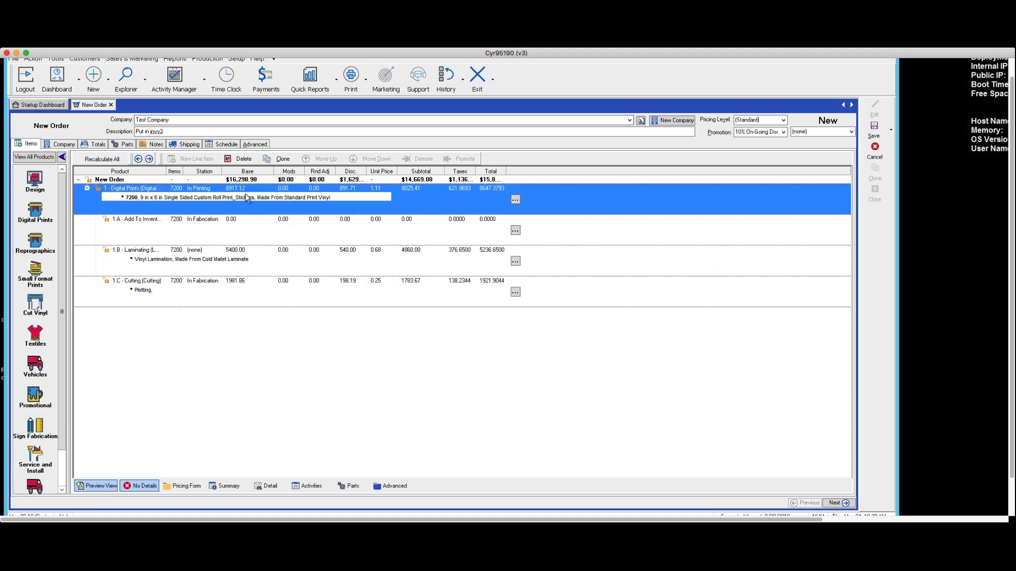
{"action": "double_click", "coordinate": [140, 192]}
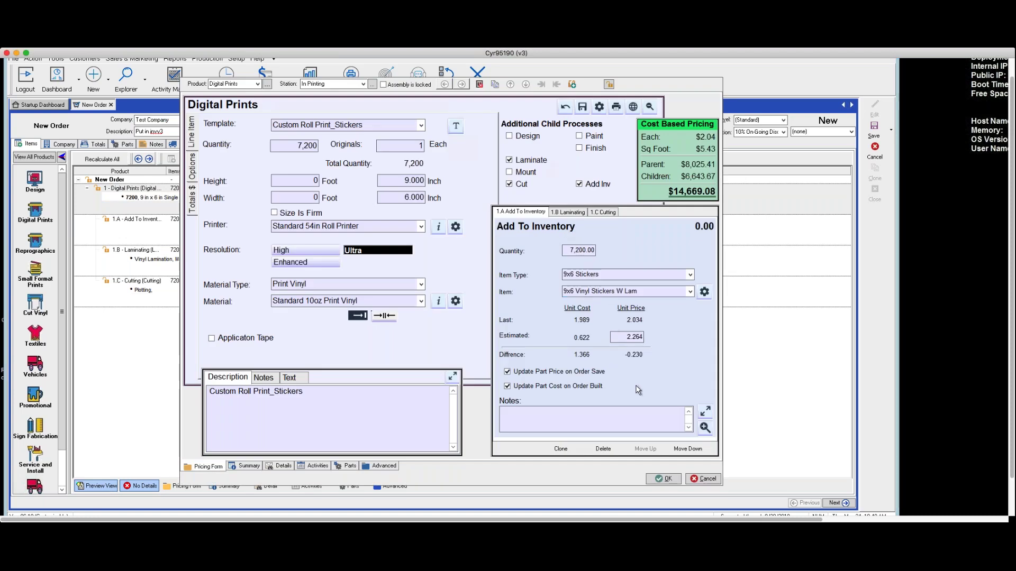
{"action": "left_click", "coordinate": [663, 479]}
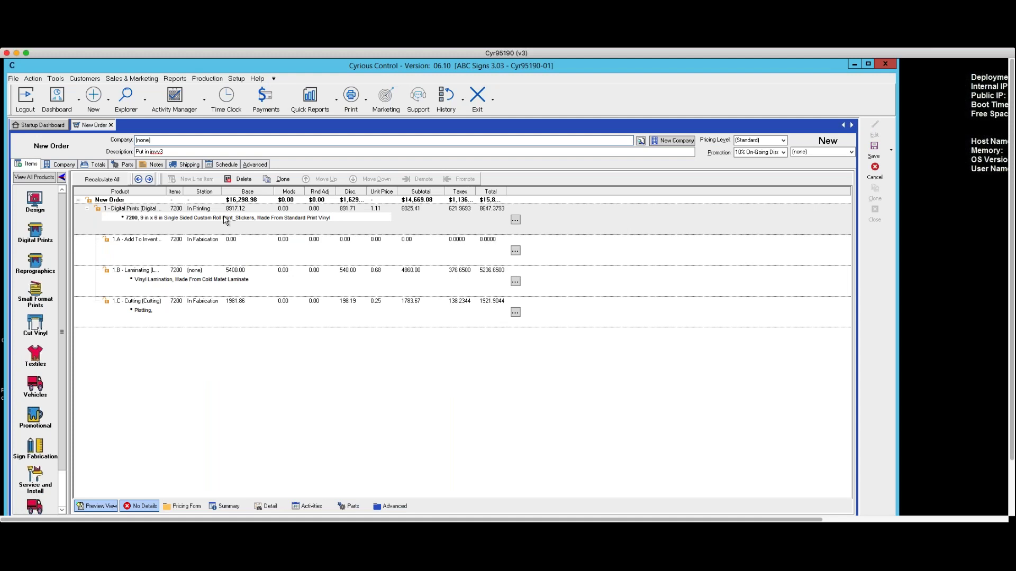
- Reselect 9x6 Stickers and 9x6 Vinyl Stickers W Lam as the Digital Prints line's inventory type and item, and accept the line
{"action": "left_click", "coordinate": [263, 231]}
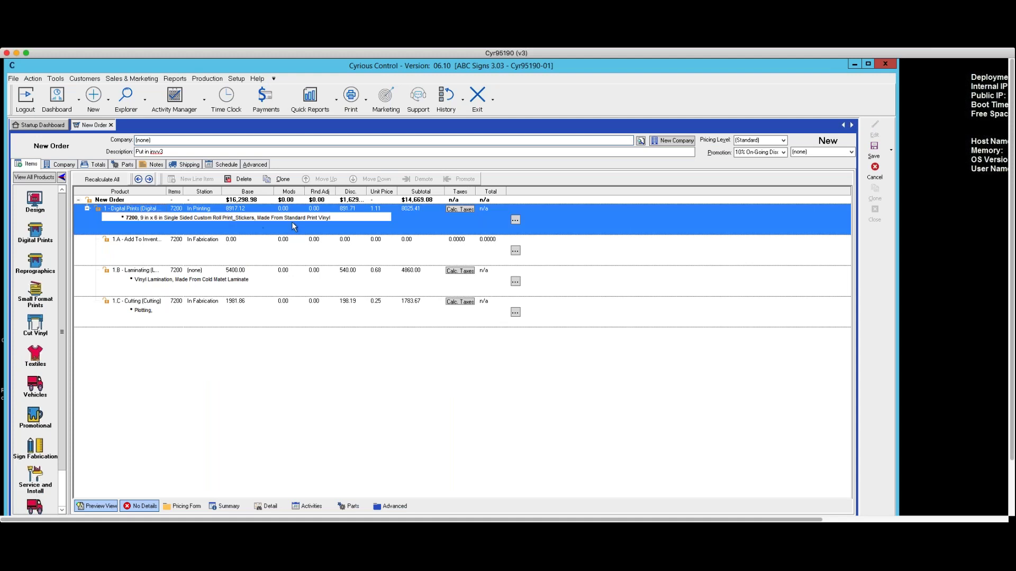
{"action": "double_click", "coordinate": [167, 220]}
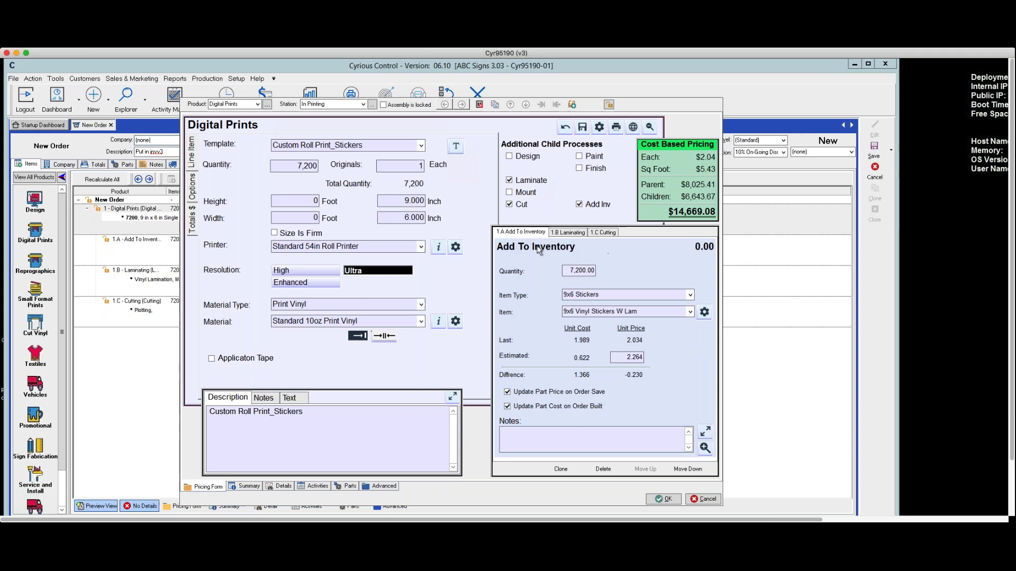
{"action": "left_click", "coordinate": [689, 312]}
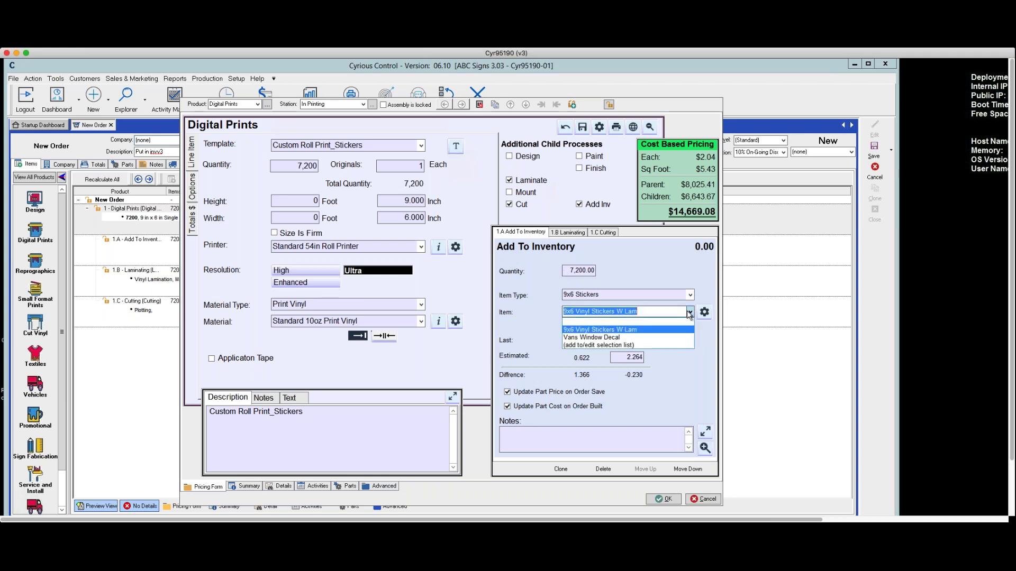
{"action": "left_click", "coordinate": [649, 330]}
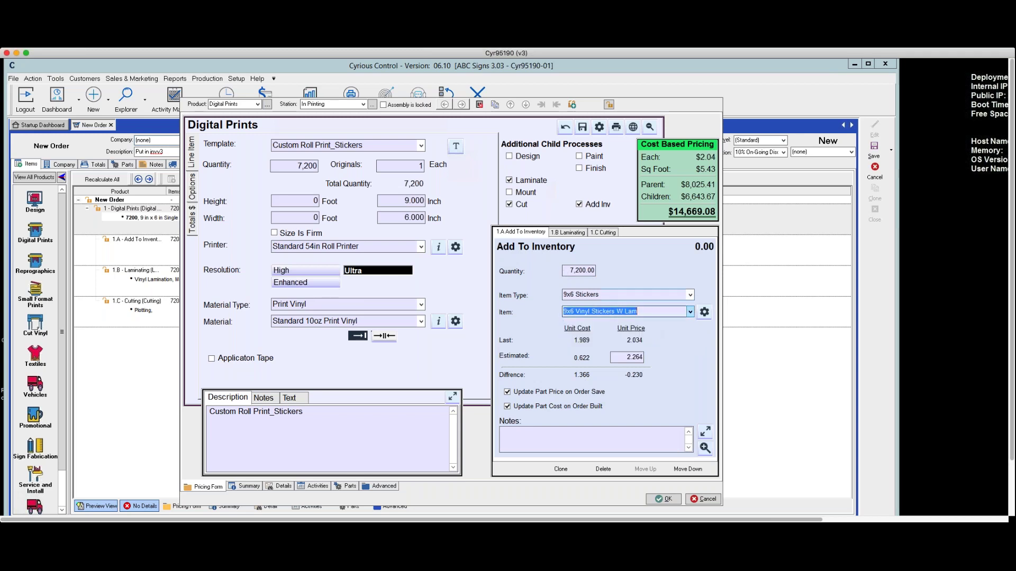
{"action": "left_click", "coordinate": [690, 295]}
{"action": "left_click", "coordinate": [680, 306]}
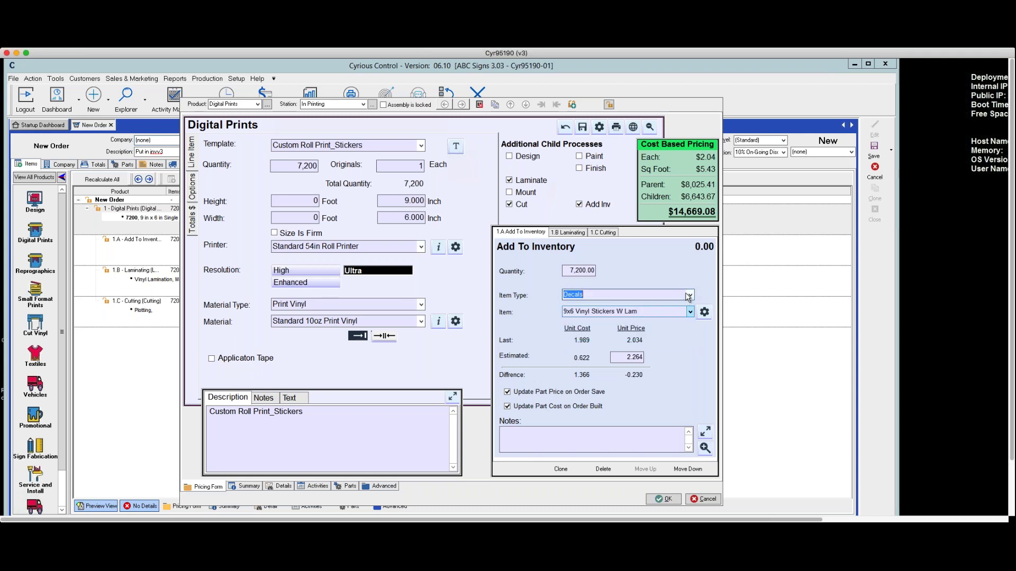
{"action": "left_click", "coordinate": [690, 295]}
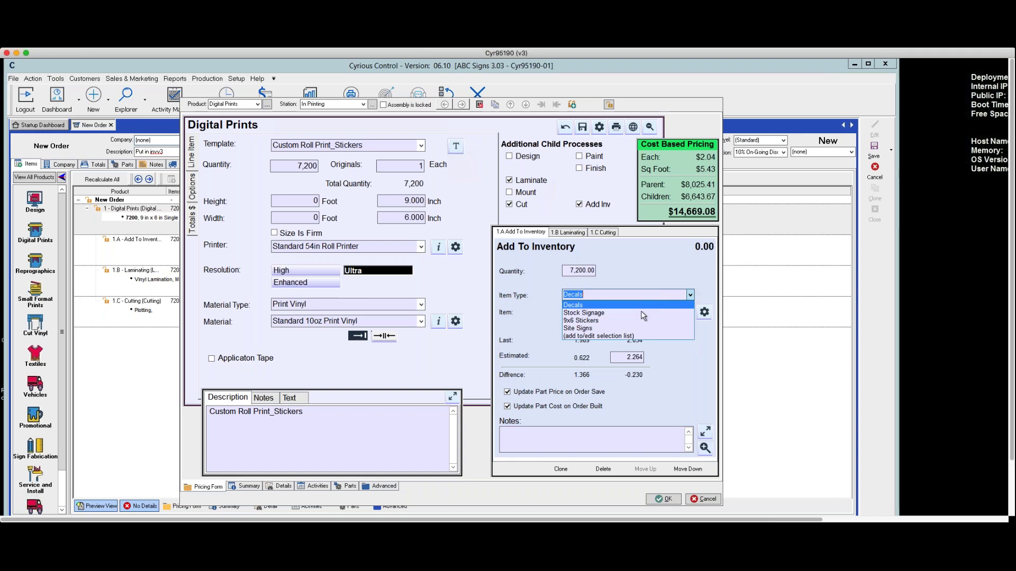
{"action": "left_click", "coordinate": [626, 322]}
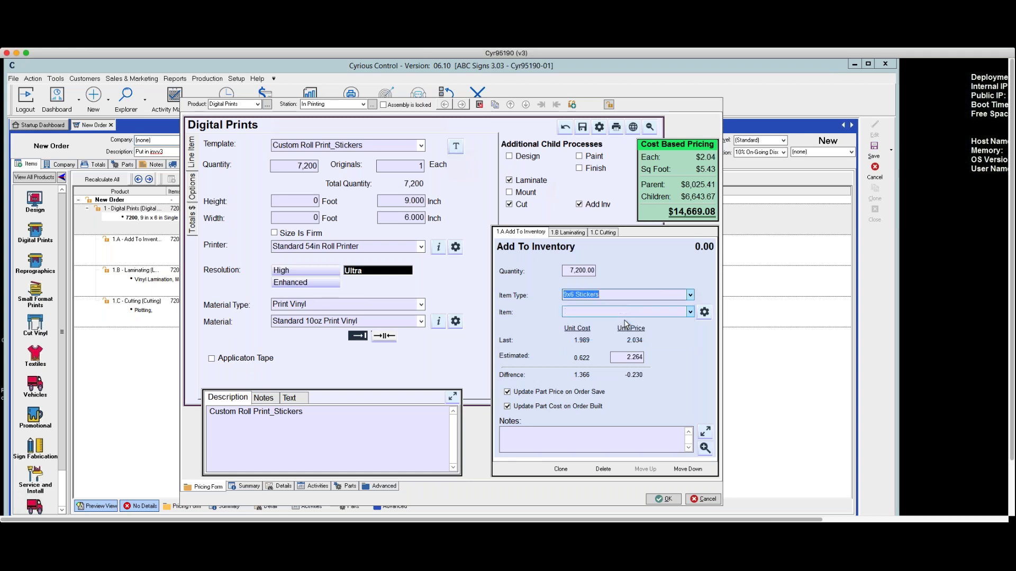
{"action": "left_click", "coordinate": [691, 312]}
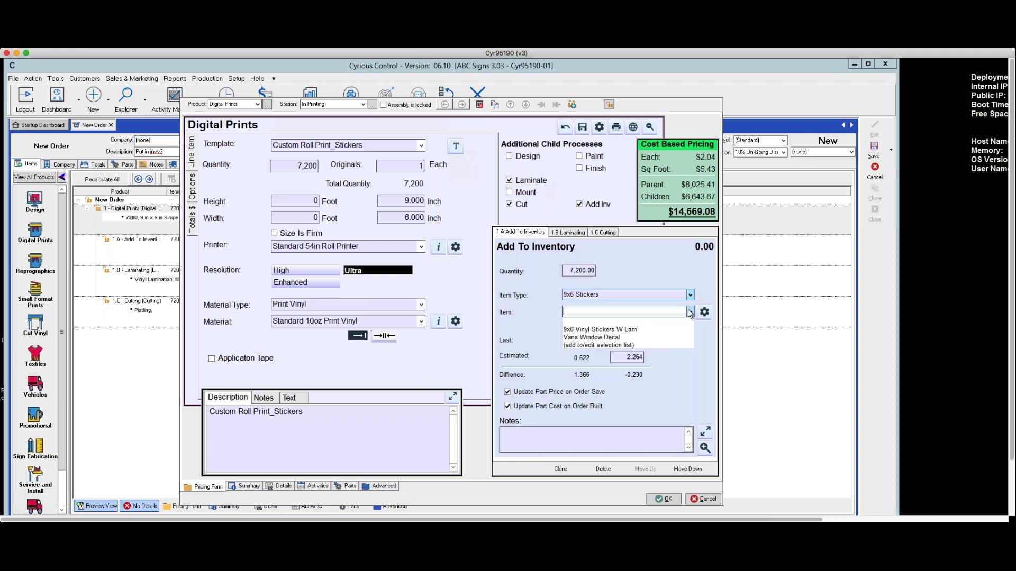
{"action": "left_click", "coordinate": [634, 330]}
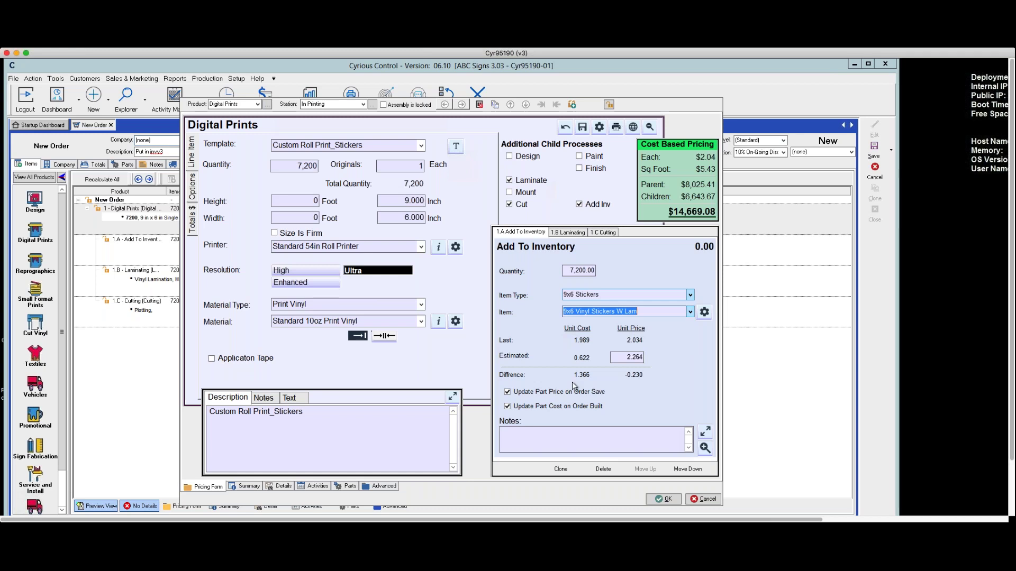
{"action": "left_click", "coordinate": [662, 499]}
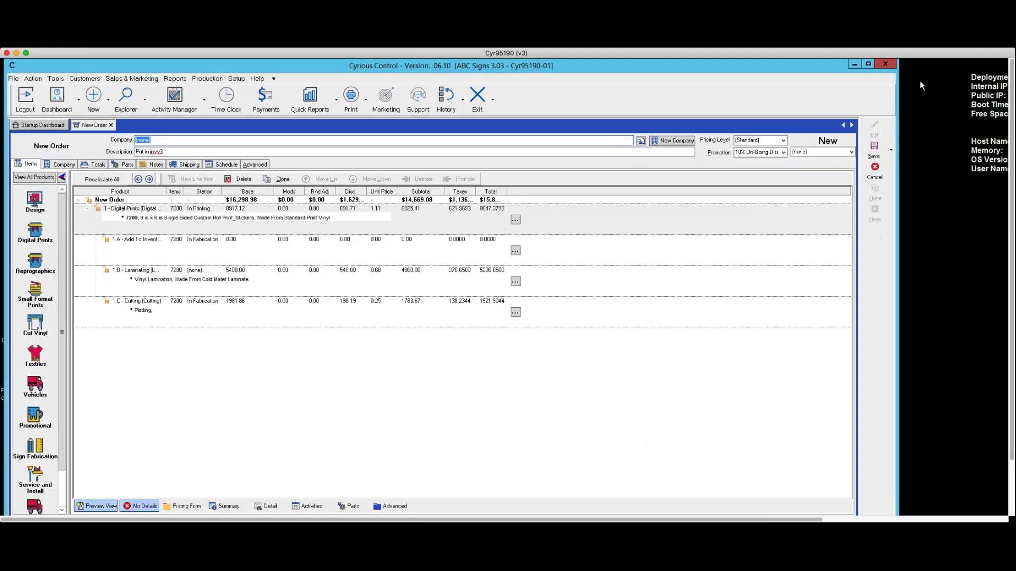
- Discard the new order, and open the existing Walk-In order "7200 Stickers w Lam" with its Digital Prints child items expanded
{"action": "left_click", "coordinate": [875, 169]}
{"action": "left_click", "coordinate": [595, 337]}
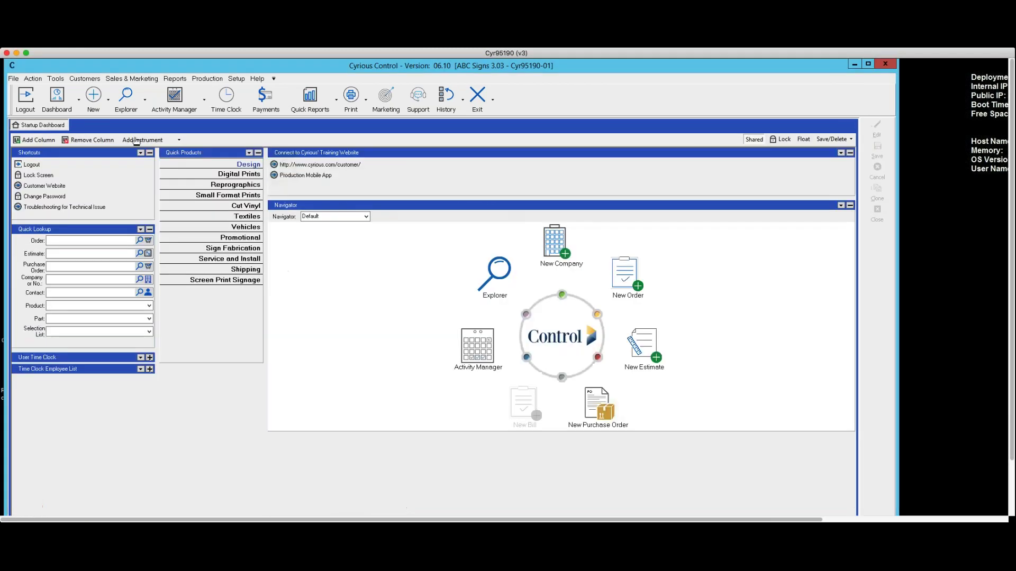
{"action": "left_click", "coordinate": [147, 101]}
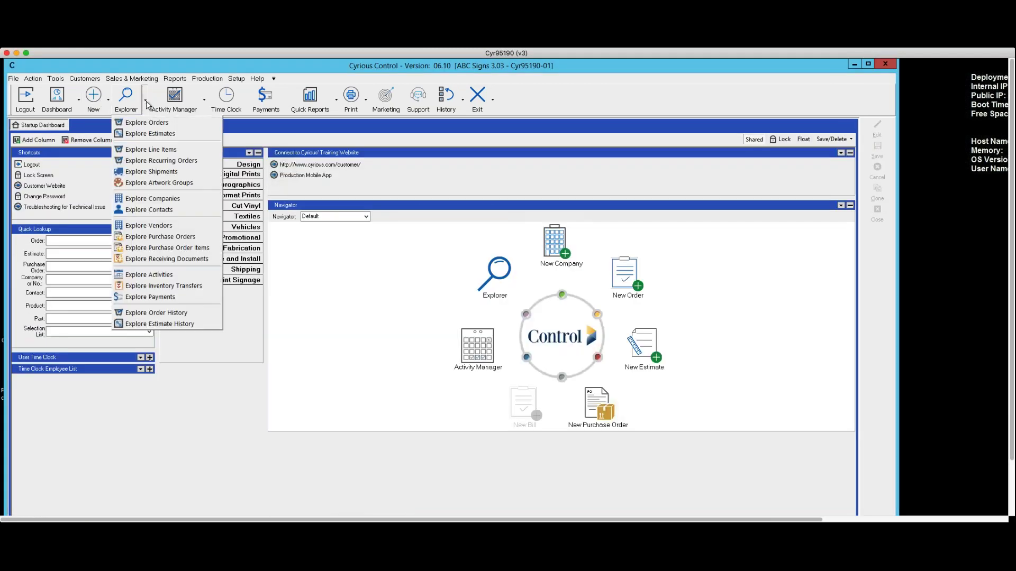
{"action": "left_click", "coordinate": [145, 122]}
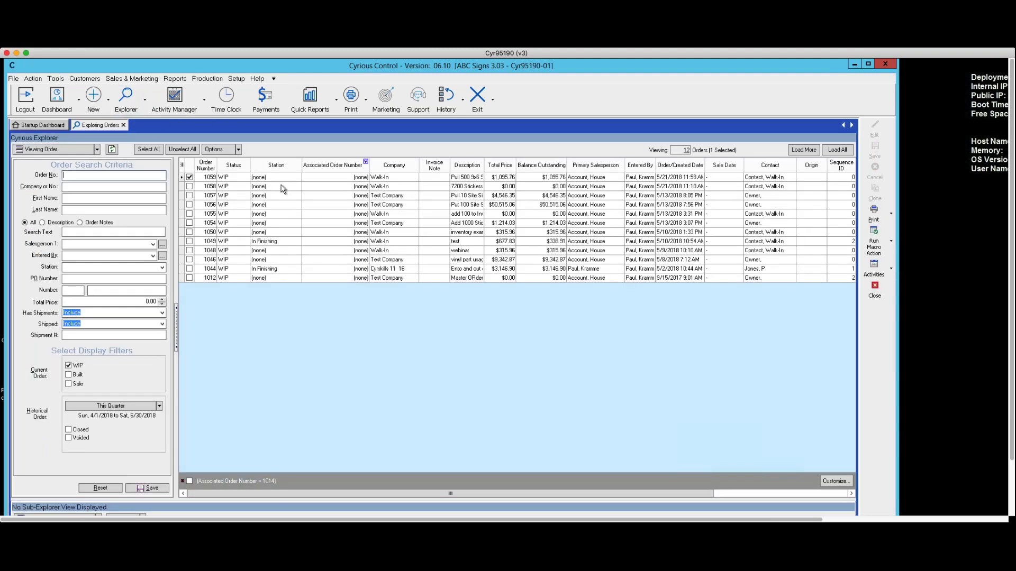
{"action": "left_click", "coordinate": [282, 187]}
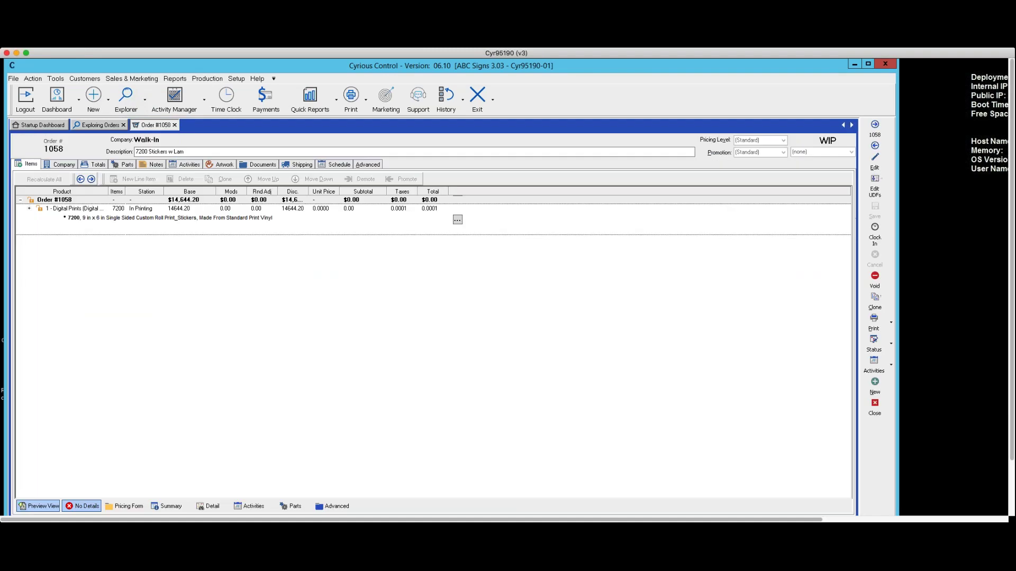
{"action": "left_click", "coordinate": [29, 208]}
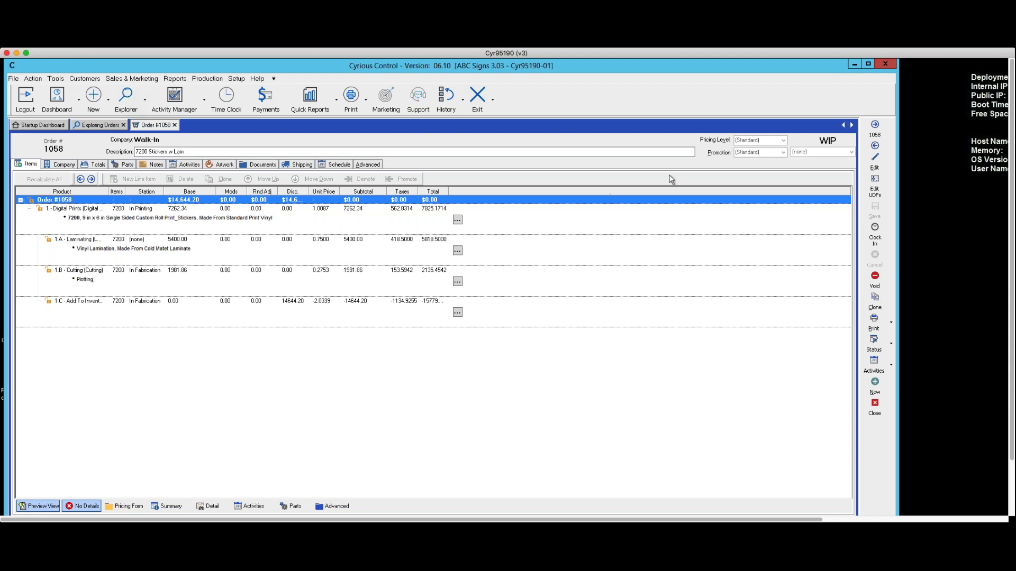
- Start editing the sticker order with its current prices locked, and replace its P.O. number
{"action": "left_click", "coordinate": [876, 161]}
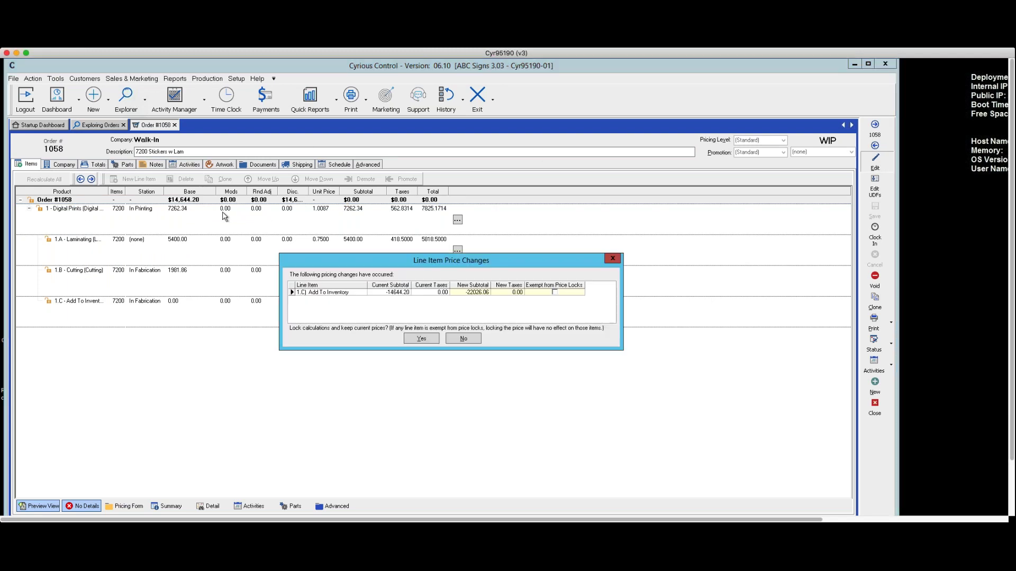
{"action": "left_click", "coordinate": [431, 338]}
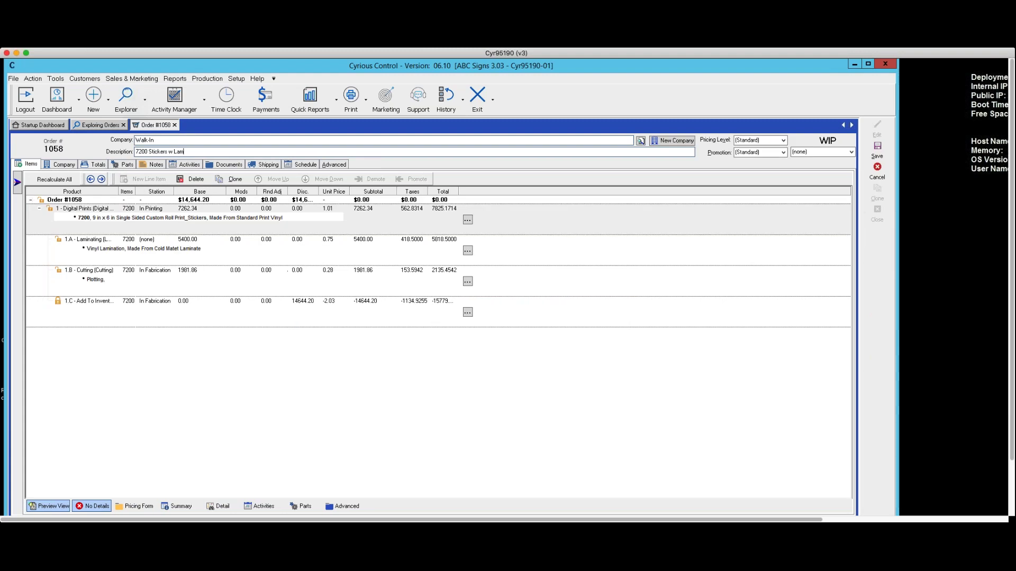
{"action": "left_click", "coordinate": [128, 166]}
{"action": "left_click", "coordinate": [97, 164]}
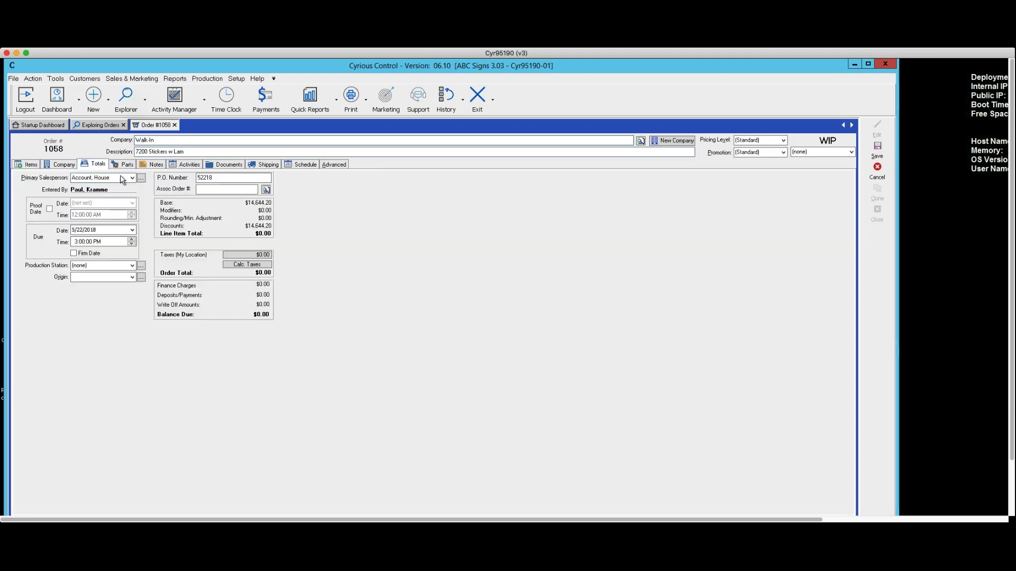
{"action": "left_click", "coordinate": [214, 177]}
{"action": "type", "text": "10"}
{"action": "key", "text": "Tab"}
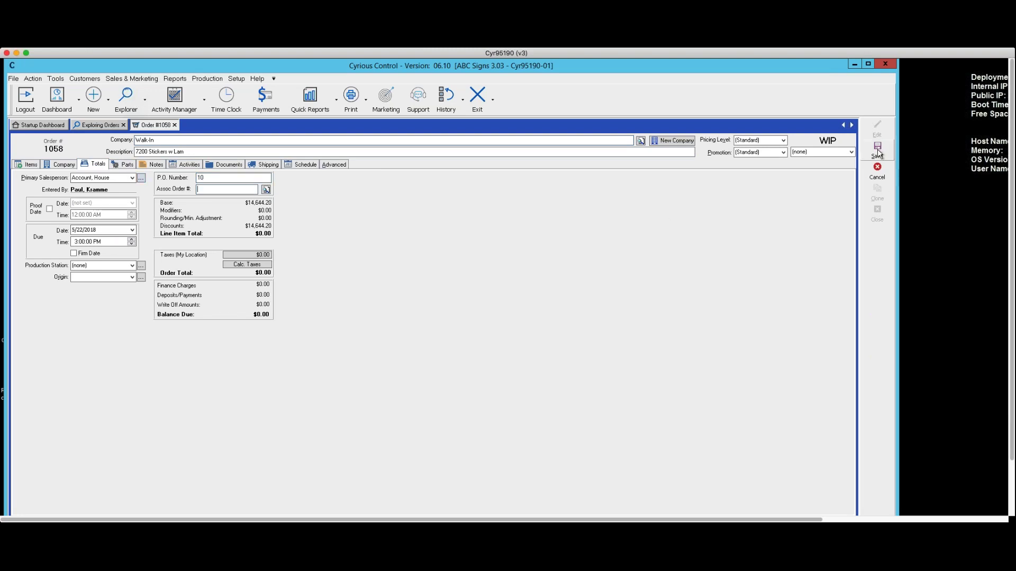
- Set the due date to 5/31/2018, then save the order with the edit reason "tot", accepting the confirmations, and close it
{"action": "left_click", "coordinate": [133, 230]}
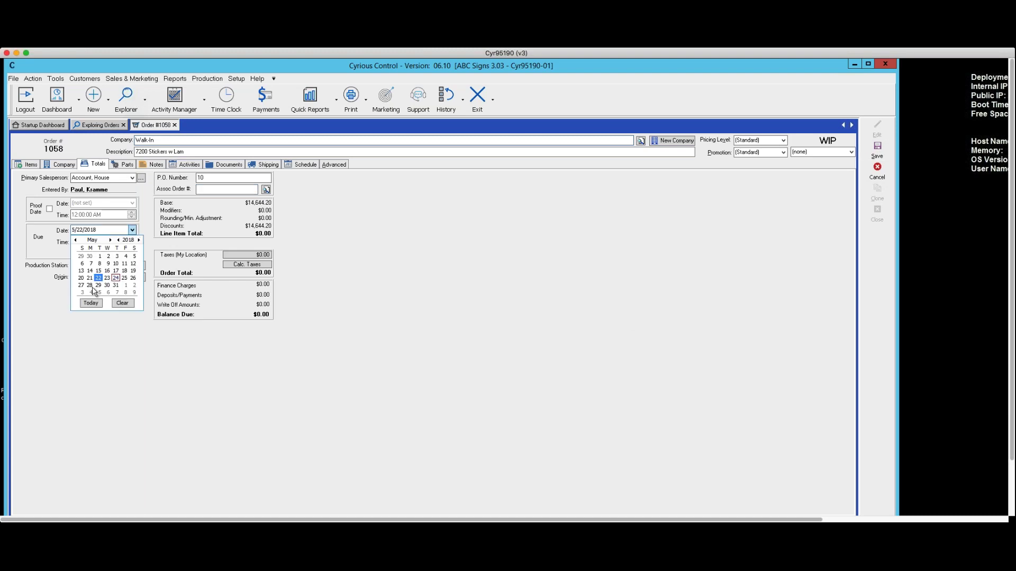
{"action": "left_click", "coordinate": [115, 285]}
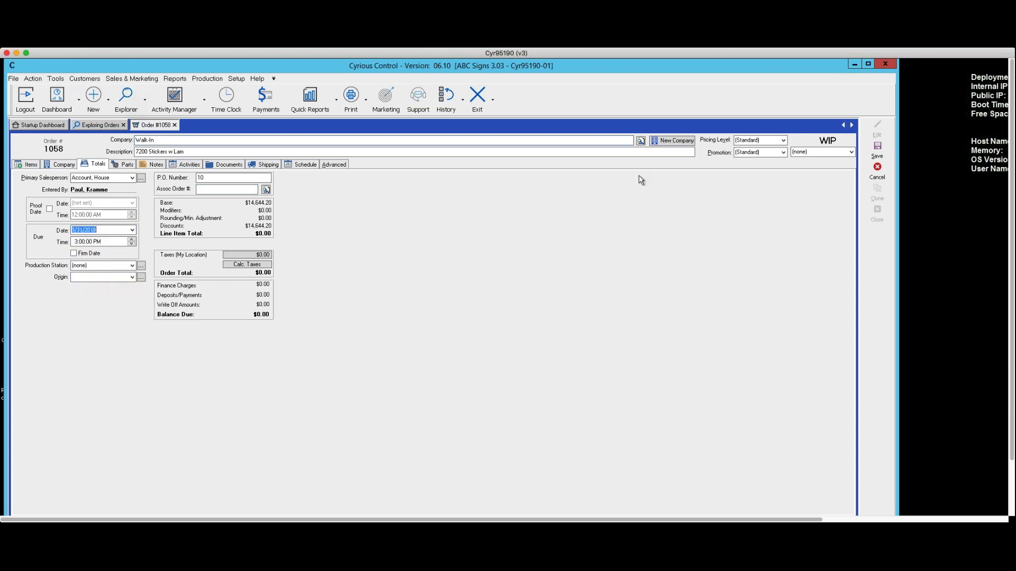
{"action": "left_click", "coordinate": [877, 150]}
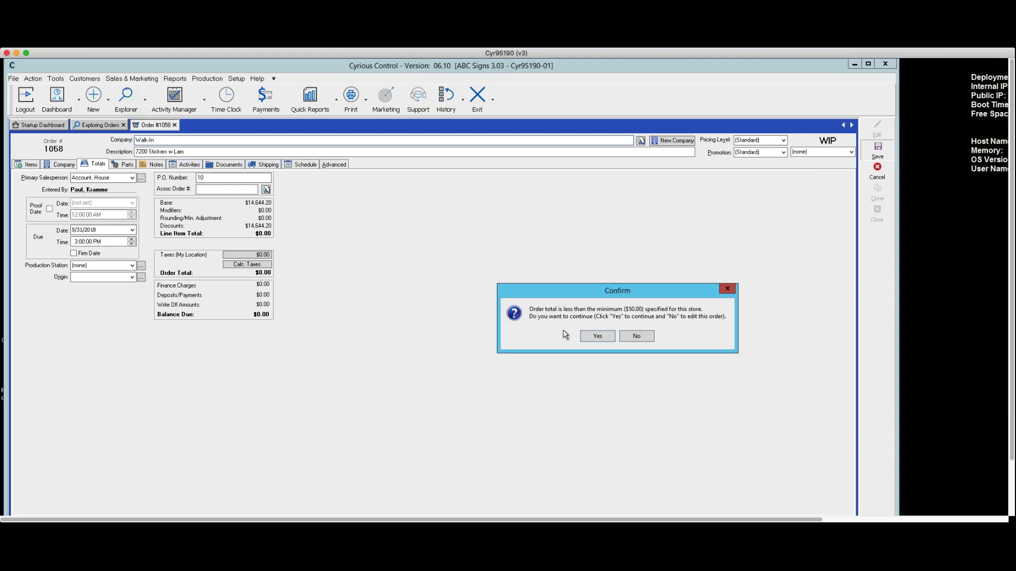
{"action": "left_click", "coordinate": [599, 337]}
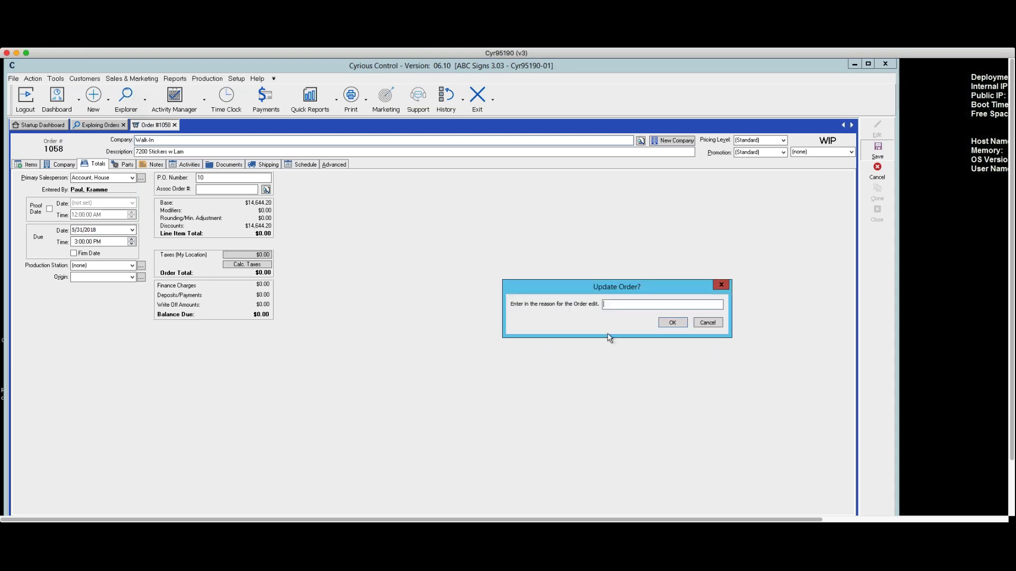
{"action": "type", "text": "tot"}
{"action": "left_click", "coordinate": [676, 322]}
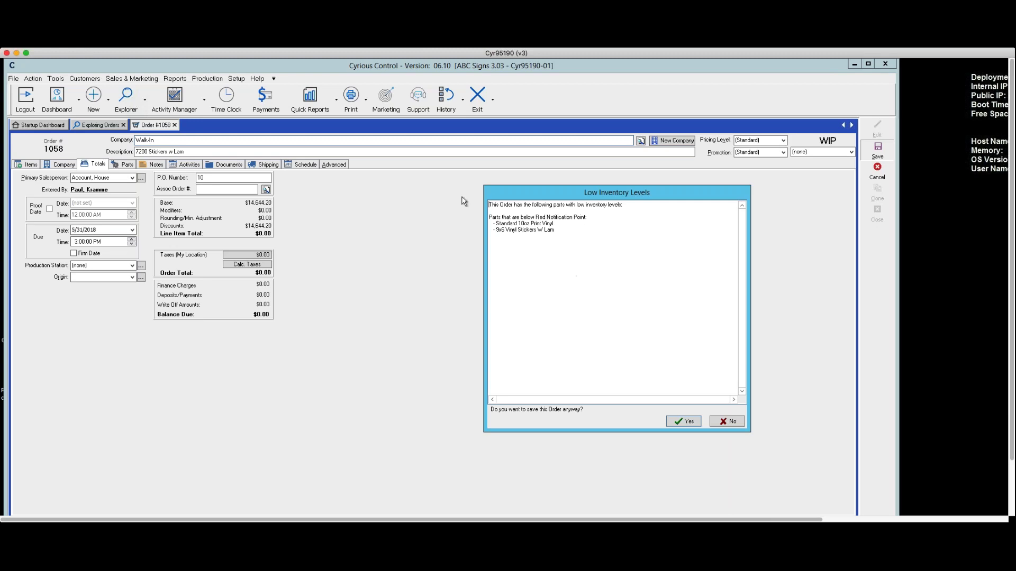
{"action": "left_click", "coordinate": [686, 421]}
{"action": "left_click", "coordinate": [501, 340]}
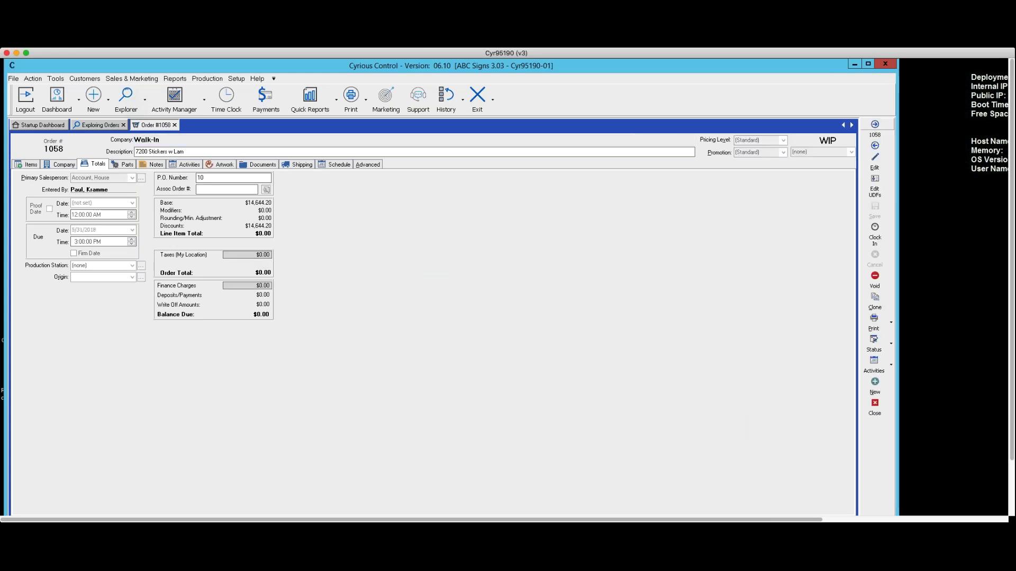
{"action": "left_click", "coordinate": [874, 340]}
{"action": "left_click", "coordinate": [876, 411]}
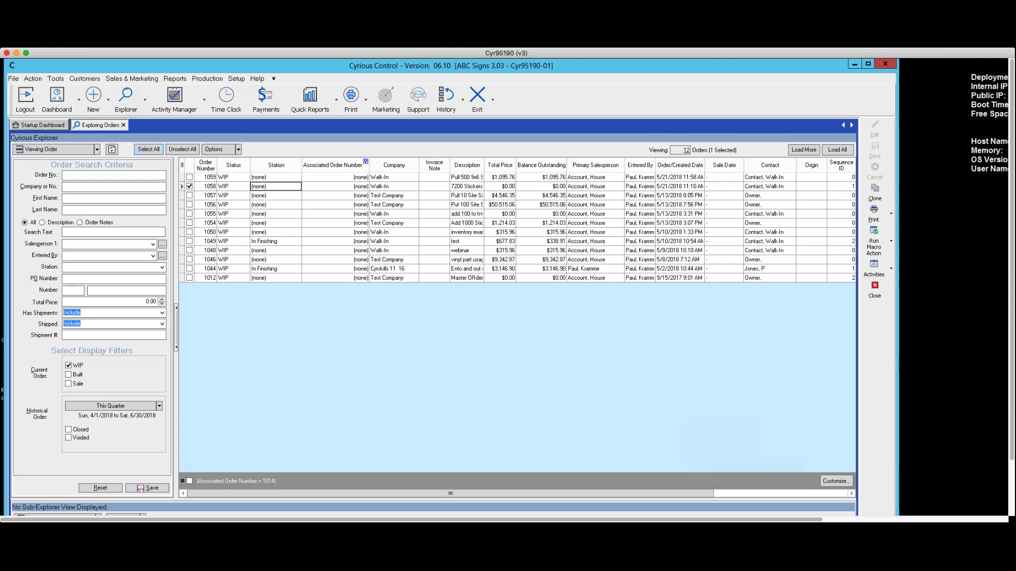
{"action": "left_click", "coordinate": [108, 97]}
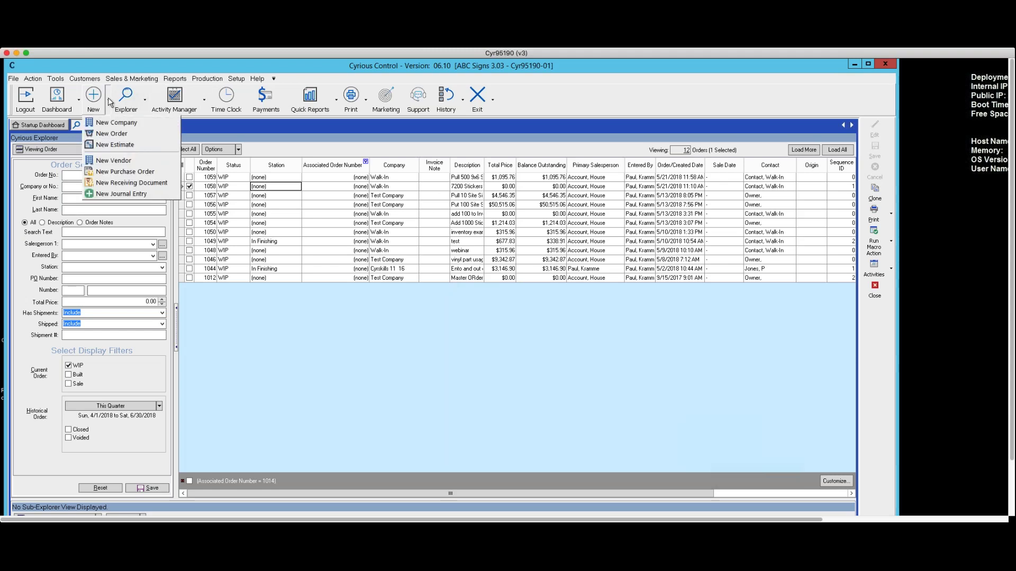
{"action": "left_click", "coordinate": [112, 134]}
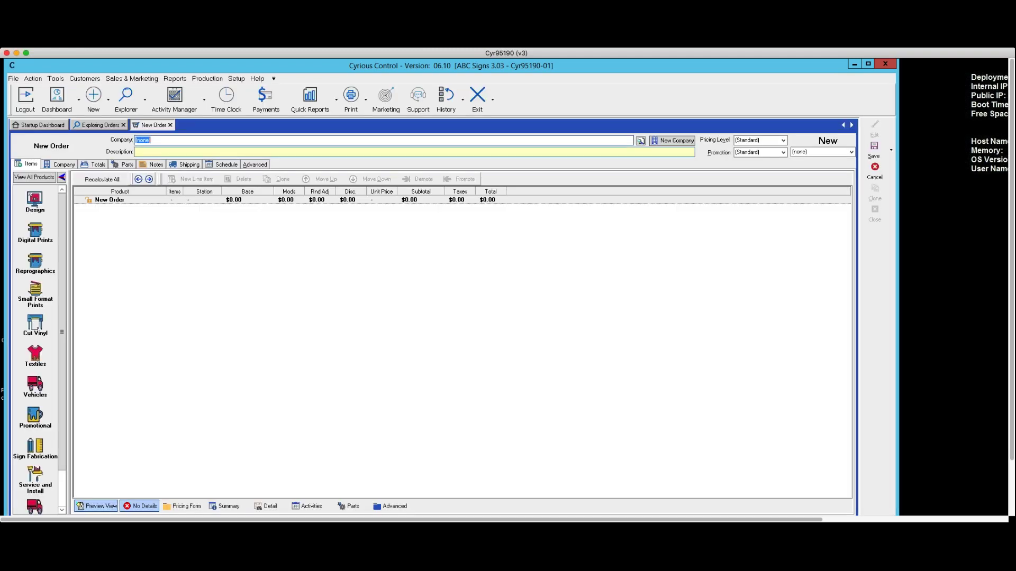
{"action": "left_click", "coordinate": [874, 170]}
{"action": "left_click", "coordinate": [602, 336]}
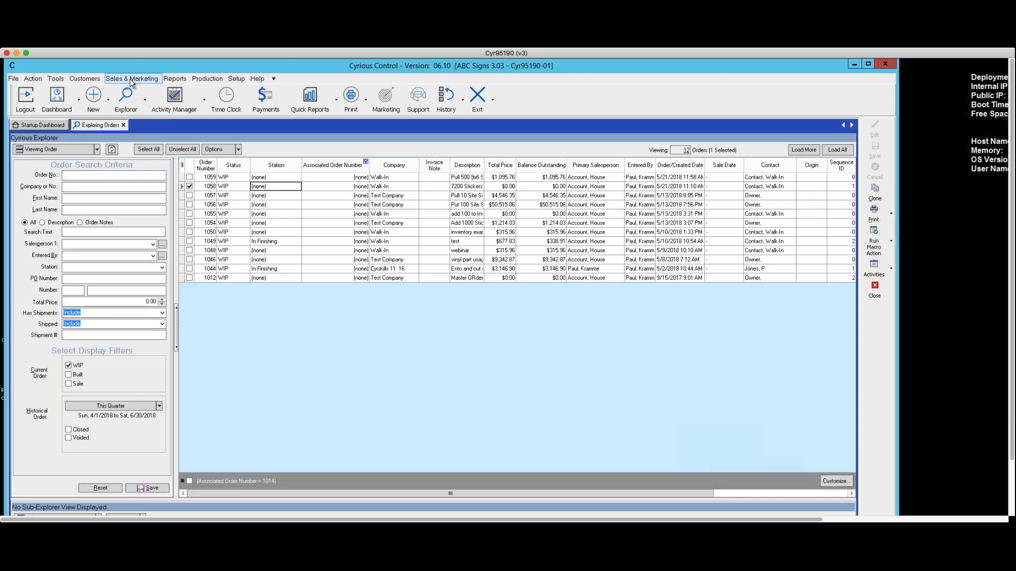
- Open another order explorer, and start a new order for the Walk-In company with the description "Pulling"
{"action": "left_click", "coordinate": [145, 101]}
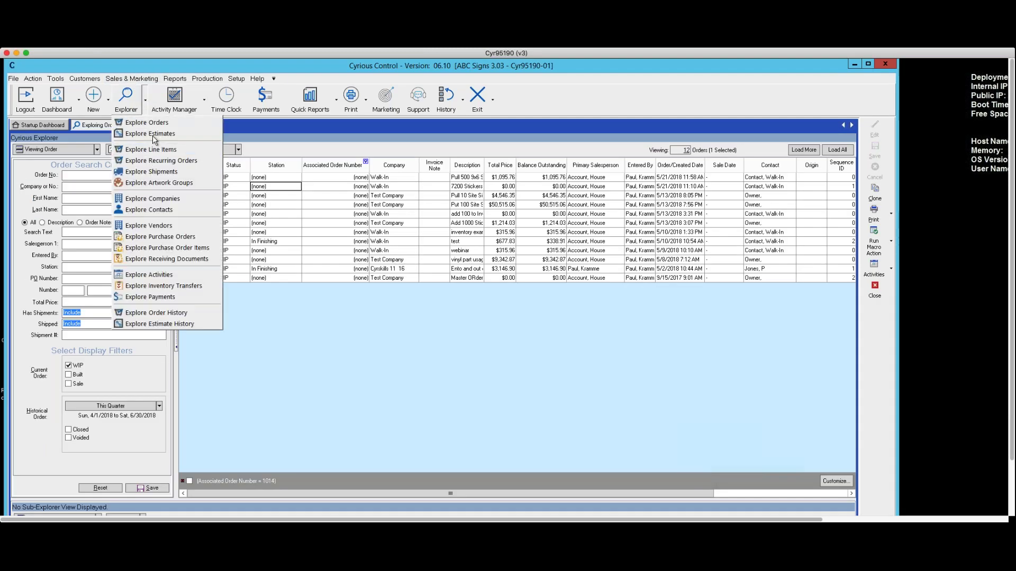
{"action": "left_click", "coordinate": [155, 122]}
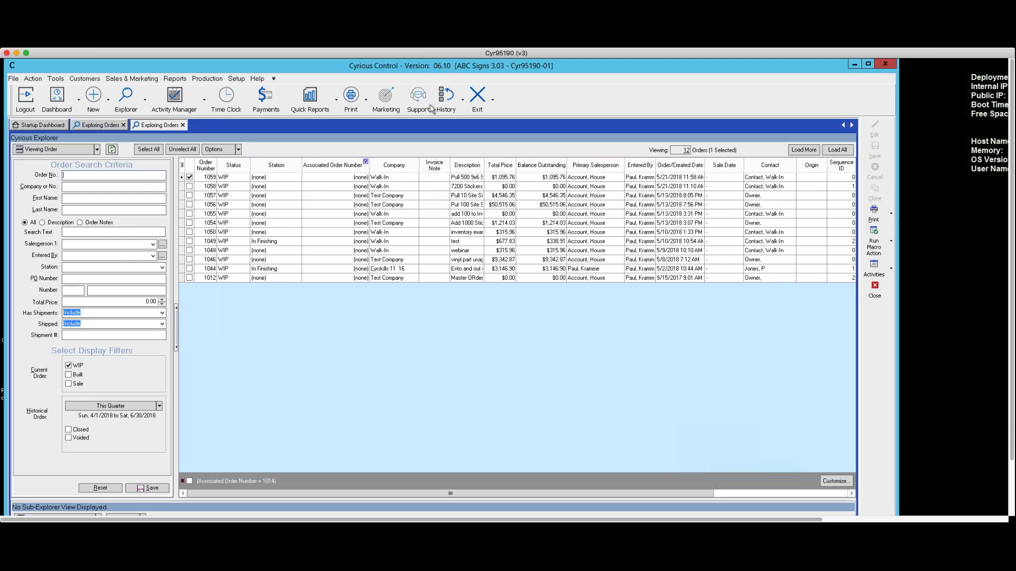
{"action": "left_click", "coordinate": [109, 102]}
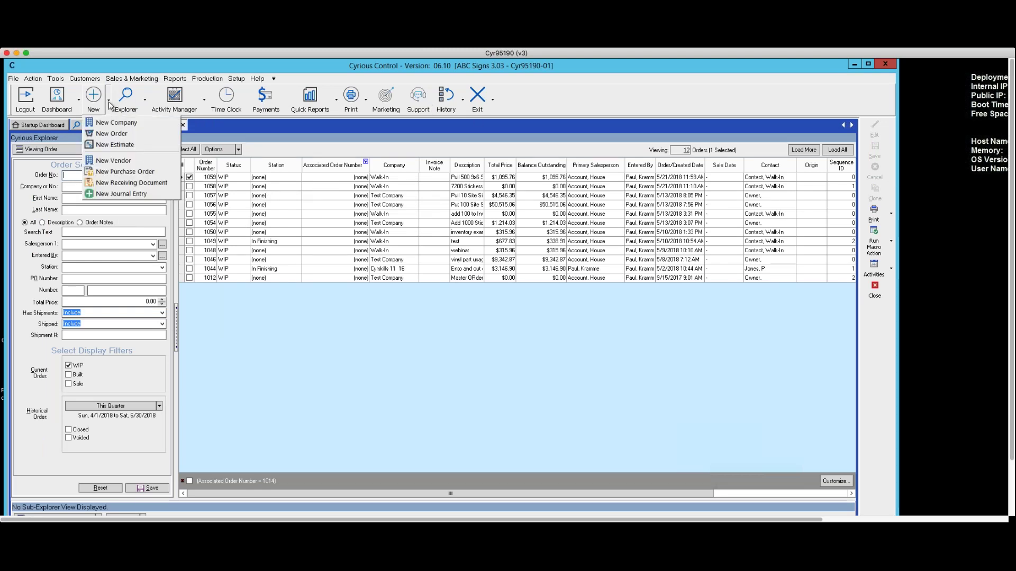
{"action": "left_click", "coordinate": [113, 135]}
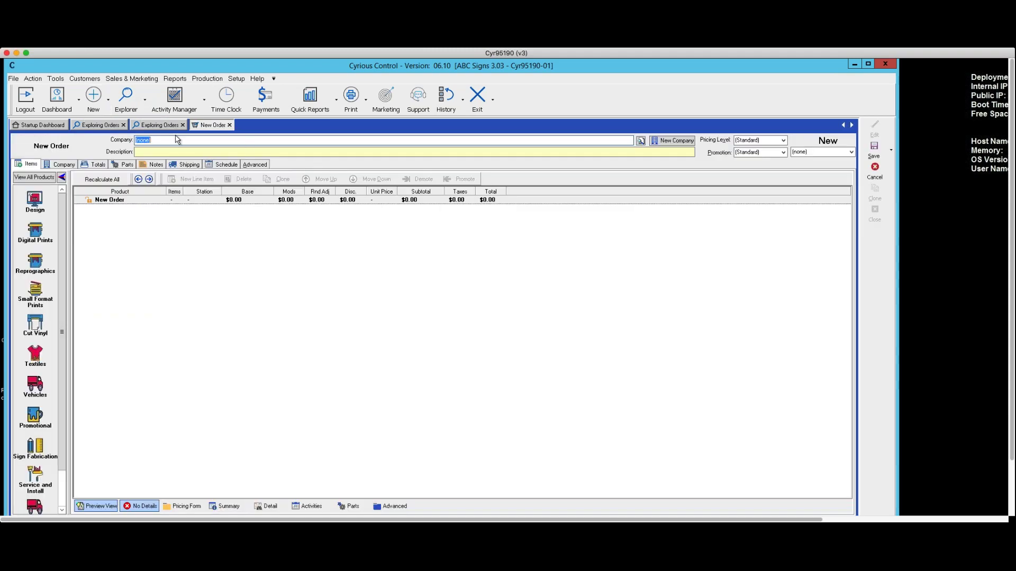
{"action": "type", "text": "wa"}
{"action": "key", "text": "Tab"}
{"action": "left_click", "coordinate": [172, 153]}
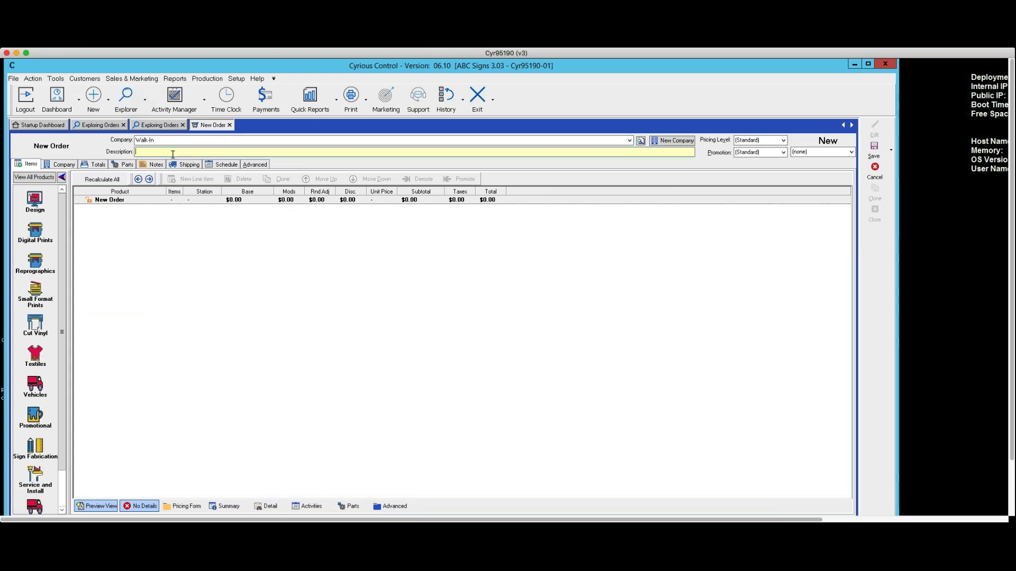
{"action": "type", "text": "Pulling"}
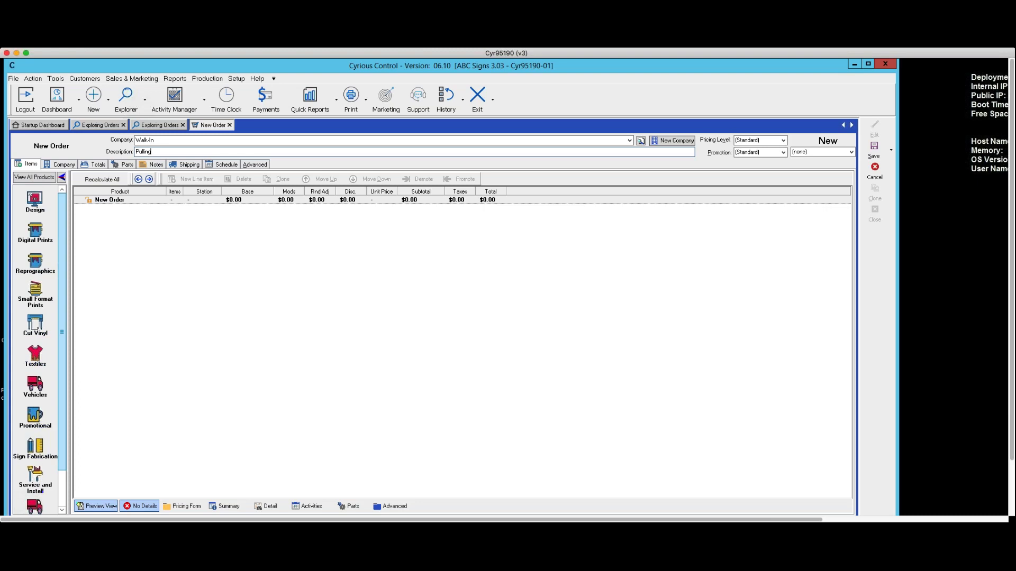
- Add a Finished Goods line item from the Misc product category to the new order
{"action": "left_click_drag", "start_coordinate": [64, 437], "coordinate": [80, 328]}
{"action": "left_click", "coordinate": [27, 178]}
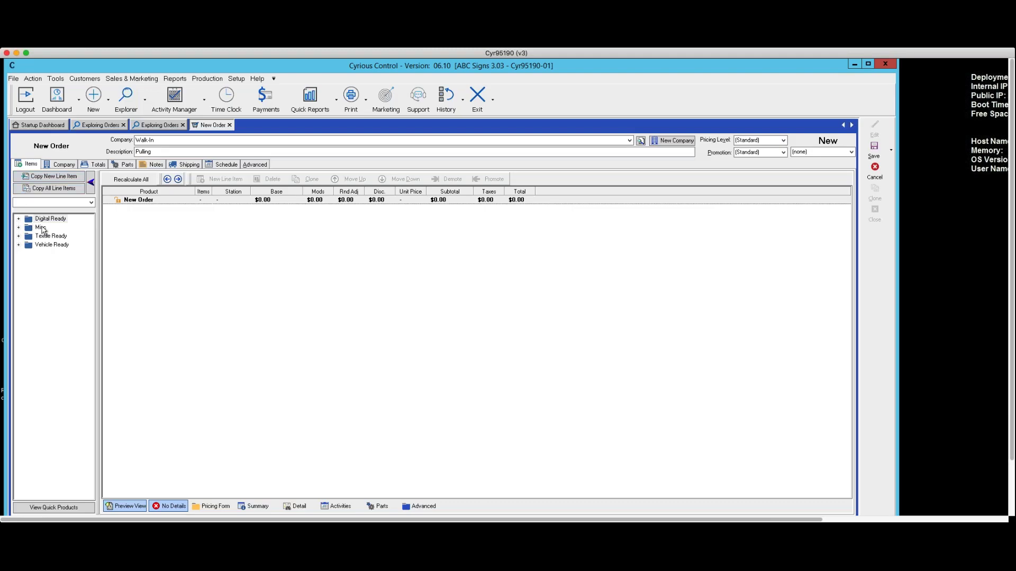
{"action": "left_click", "coordinate": [19, 227]}
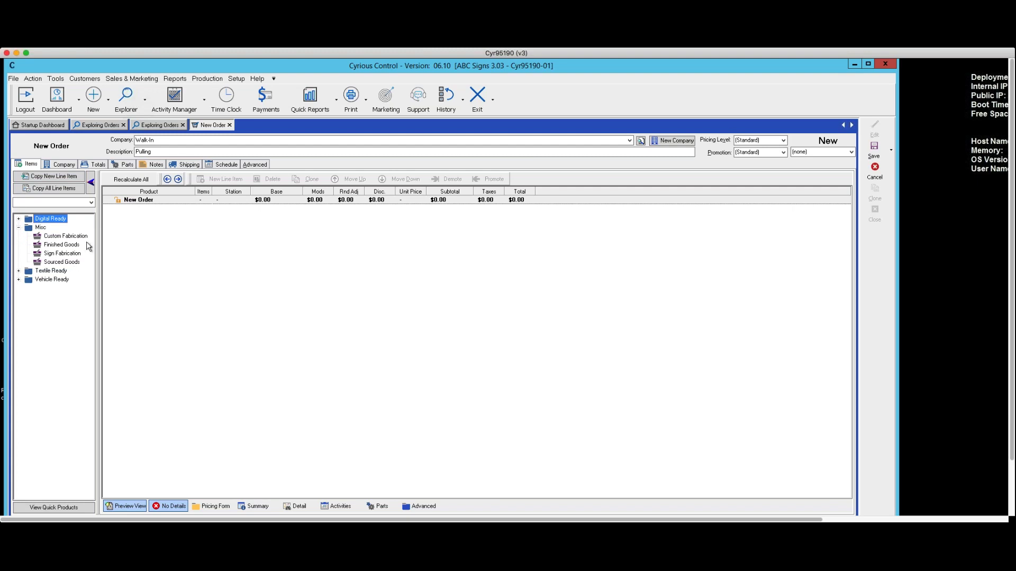
{"action": "left_click", "coordinate": [62, 245]}
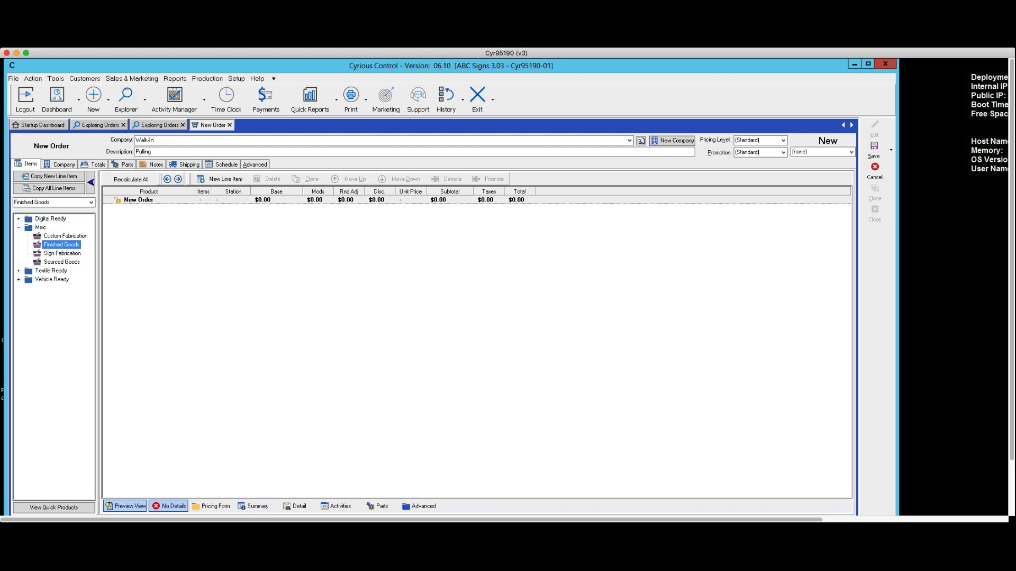
{"action": "double_click", "coordinate": [52, 246]}
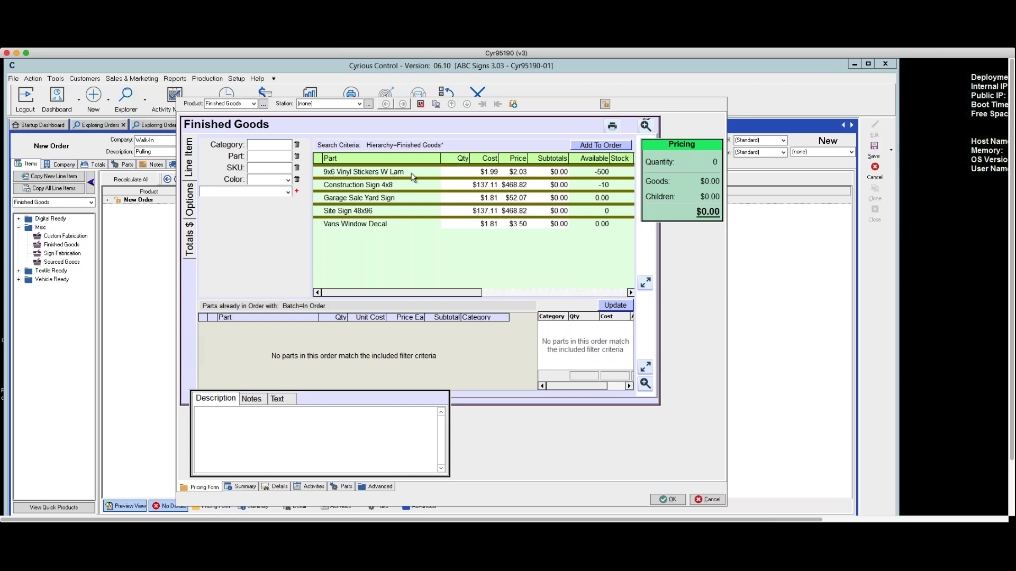
- Set the quantity of 9x6 Vinyl Stickers W Lam to 500 and their unit cost to .0511
{"action": "left_click", "coordinate": [455, 175]}
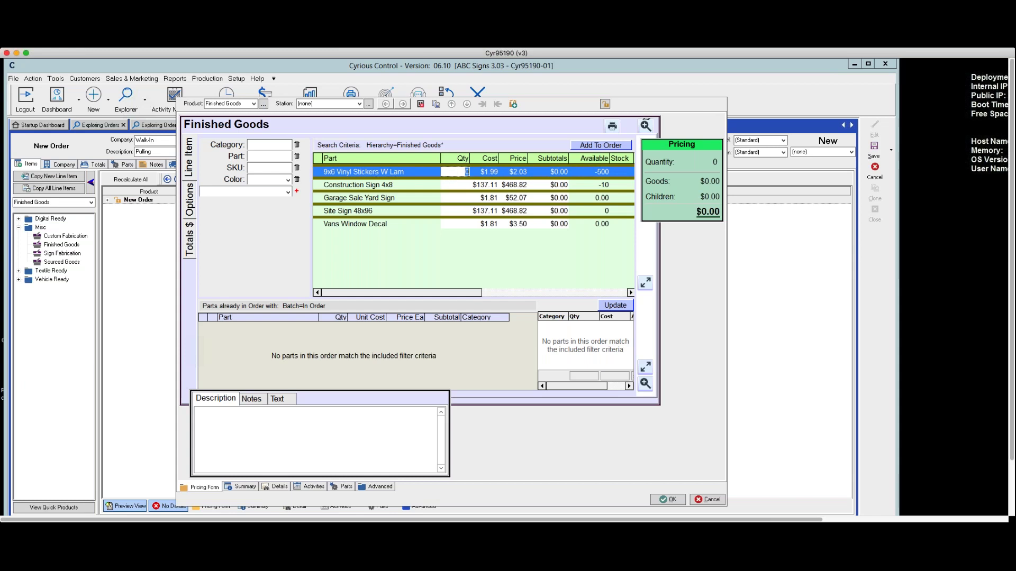
{"action": "type", "text": "500"}
{"action": "key", "text": "Tab"}
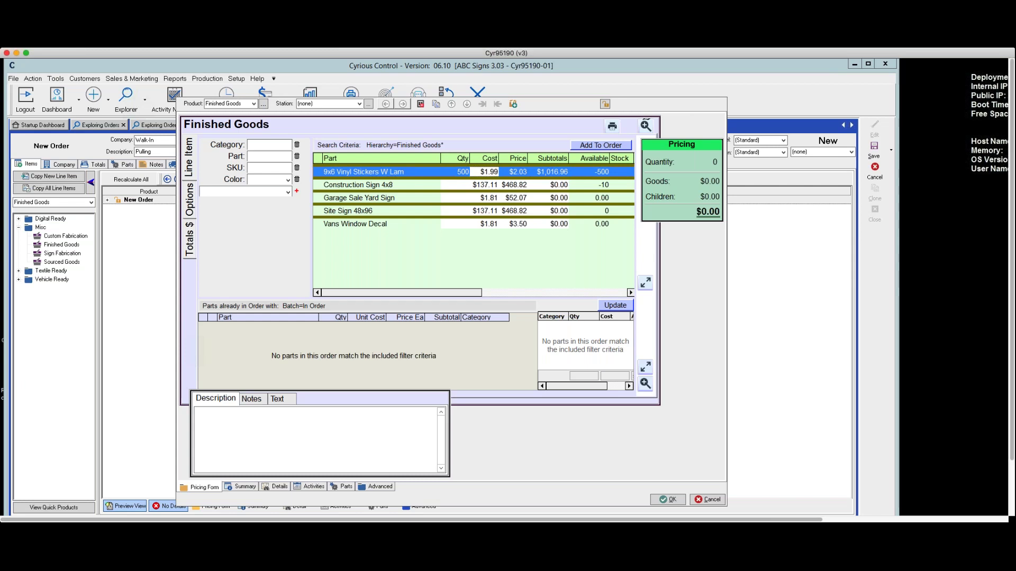
{"action": "left_click", "coordinate": [486, 172]}
{"action": "right_click", "coordinate": [484, 172]}
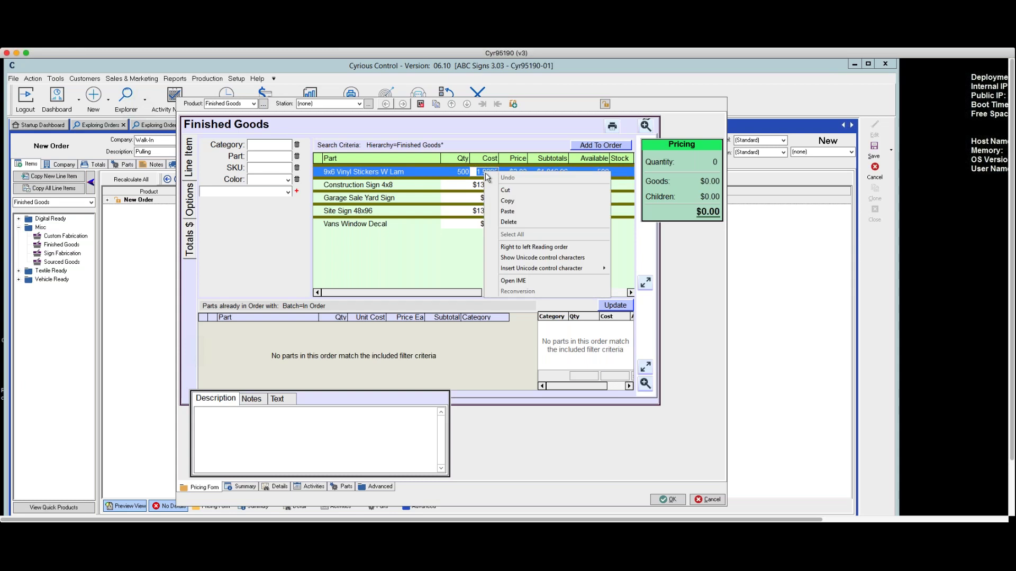
{"action": "left_click", "coordinate": [469, 225]}
{"action": "left_click", "coordinate": [483, 172]}
{"action": "key", "text": "BackSpace"}
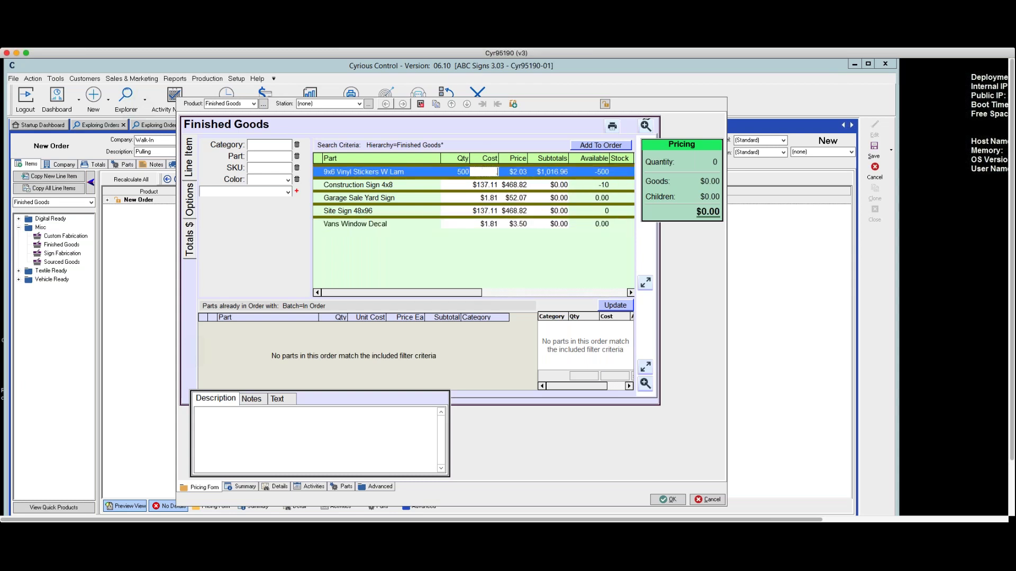
{"action": "type", "text": ".0511"}
{"action": "key", "text": "Tab"}
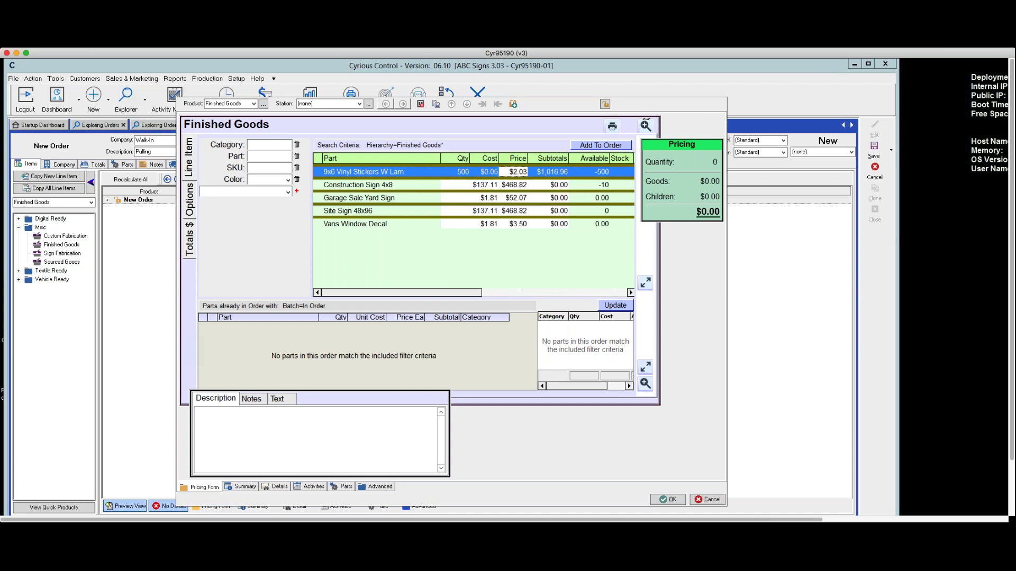
- Add the entered 9x6 Vinyl Stickers W Lam to the order's parts, and accept the Finished Goods line item
{"action": "left_click", "coordinate": [506, 171]}
{"action": "left_click", "coordinate": [669, 500]}
{"action": "left_click", "coordinate": [331, 212]}
{"action": "double_click", "coordinate": [329, 211]}
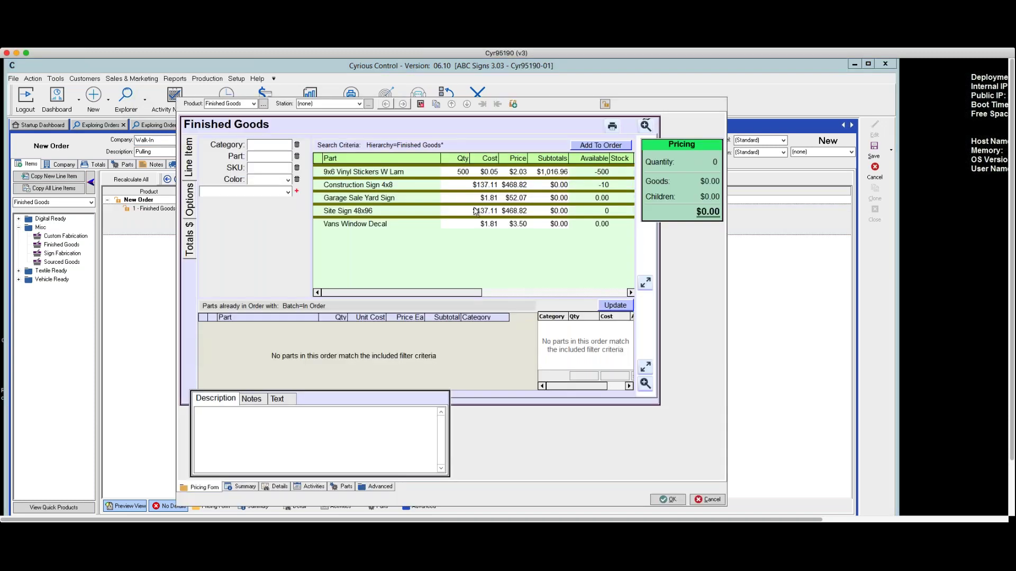
{"action": "left_click", "coordinate": [599, 146]}
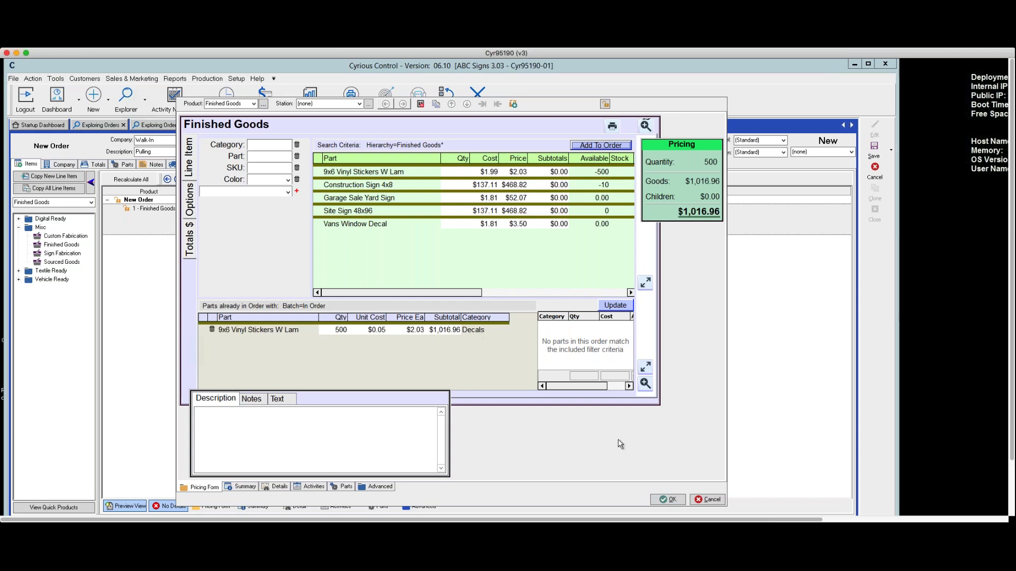
{"action": "left_click", "coordinate": [672, 500]}
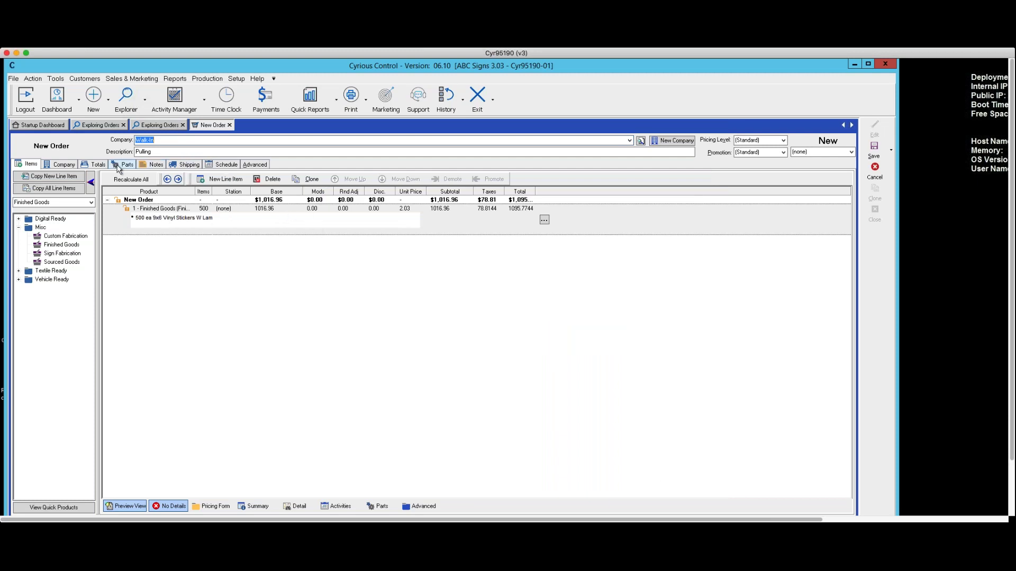
- Set the new order's due date to 5/31/2018 and enter its P.O. number
{"action": "left_click", "coordinate": [97, 164]}
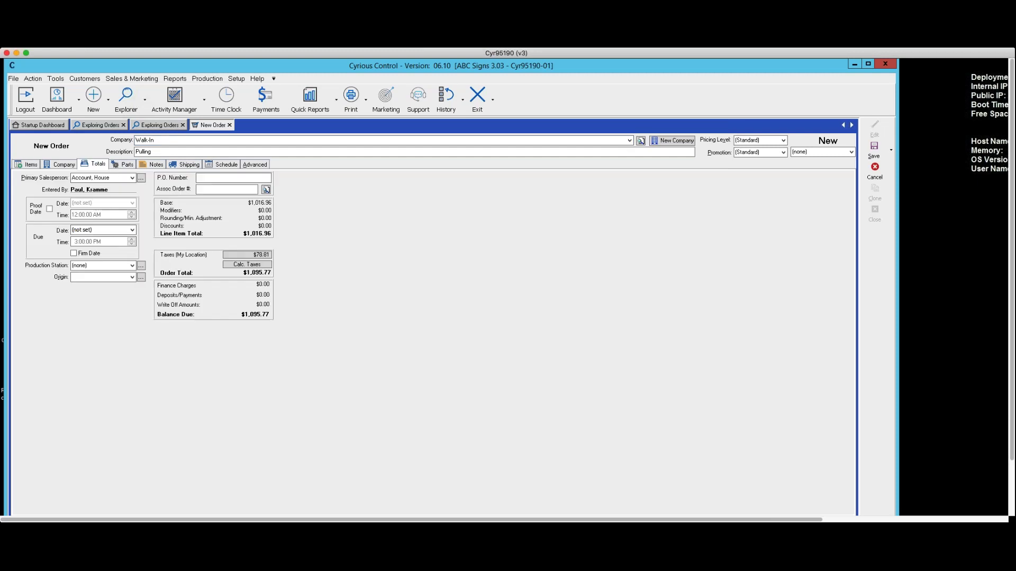
{"action": "left_click", "coordinate": [132, 230]}
{"action": "left_click", "coordinate": [115, 285]}
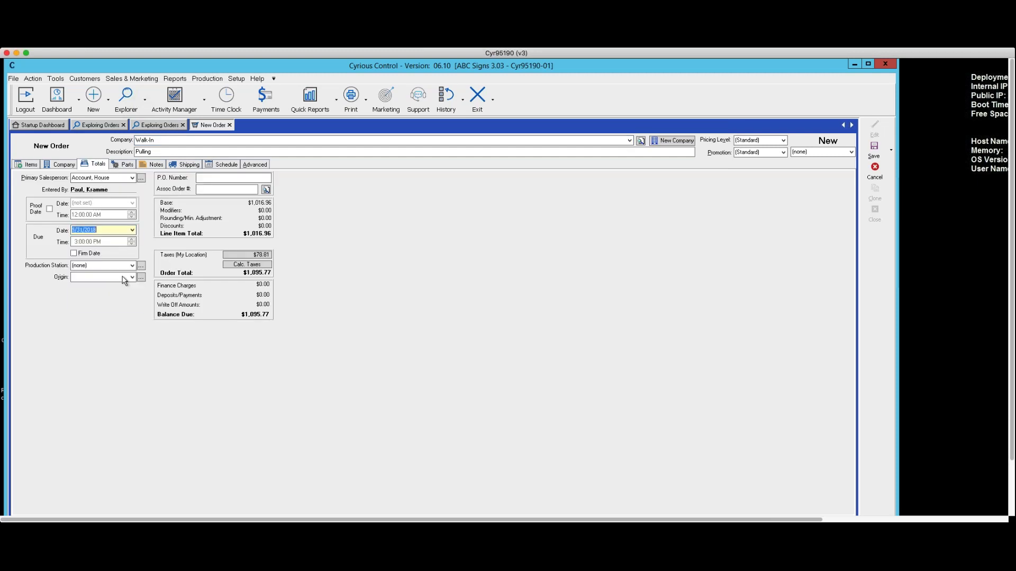
{"action": "left_click", "coordinate": [233, 177]}
{"action": "type", "text": "10"}
{"action": "key", "text": "Tab"}
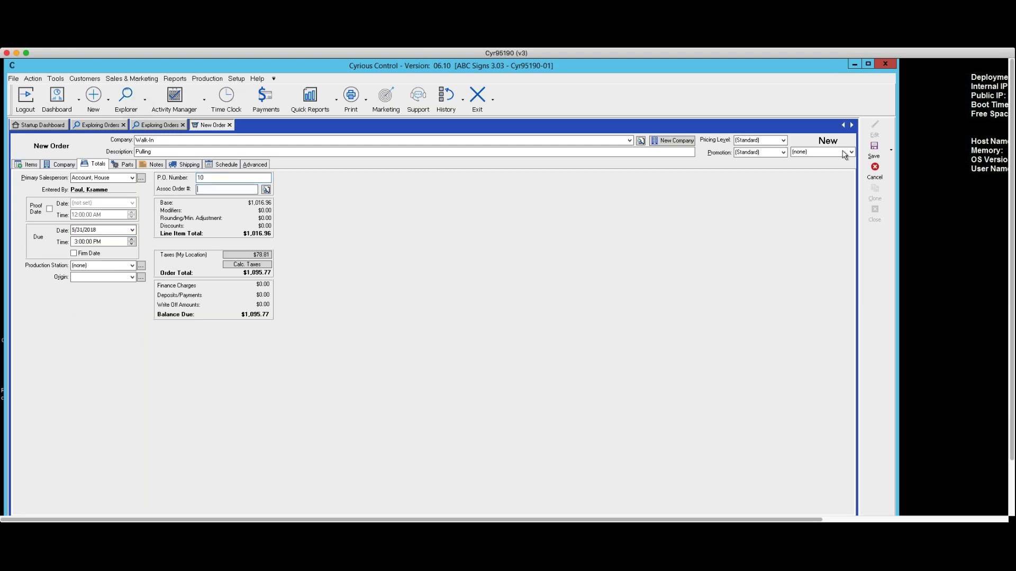
- Save the new Walk-In transaction as an order using the current date and time, accept the balance and low-inventory warnings, and decline a deposit
{"action": "left_click", "coordinate": [892, 152]}
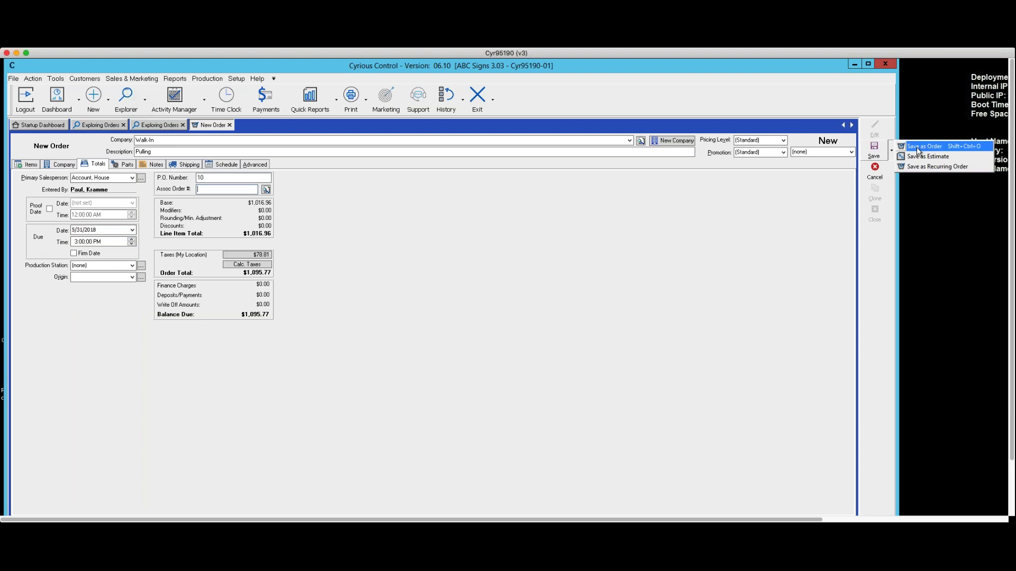
{"action": "left_click", "coordinate": [918, 151]}
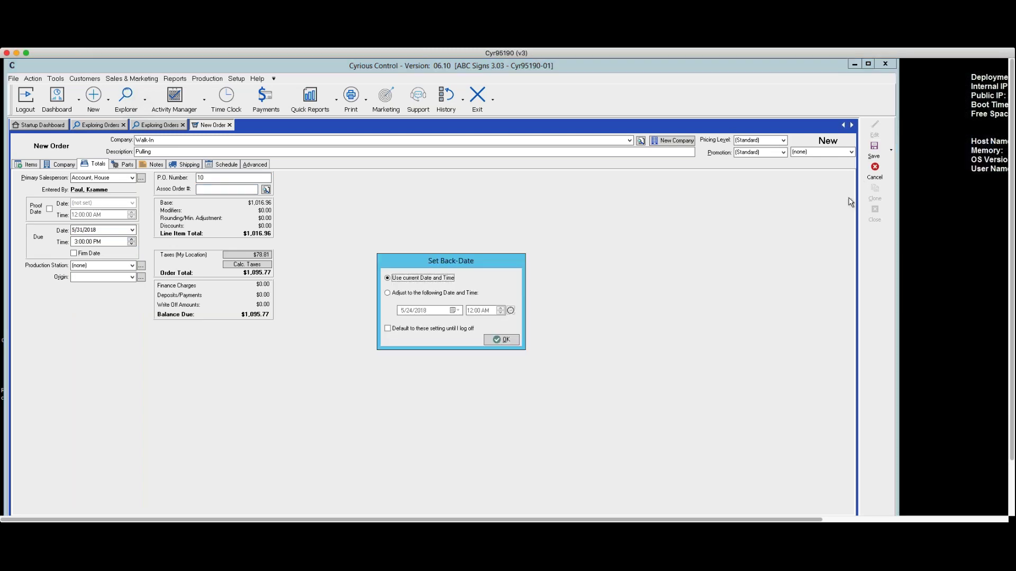
{"action": "left_click", "coordinate": [506, 340]}
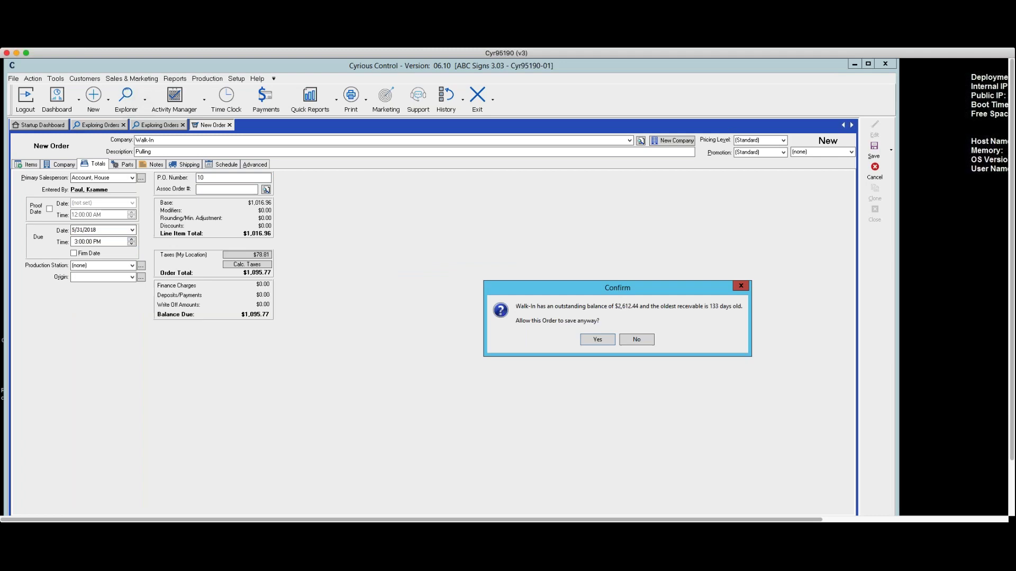
{"action": "left_click", "coordinate": [599, 340]}
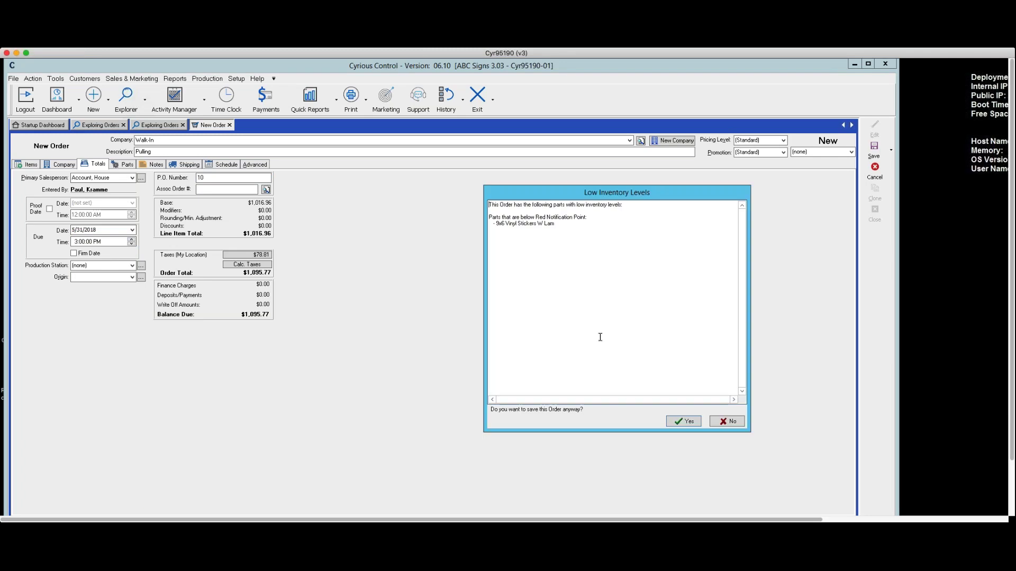
{"action": "left_click", "coordinate": [686, 422]}
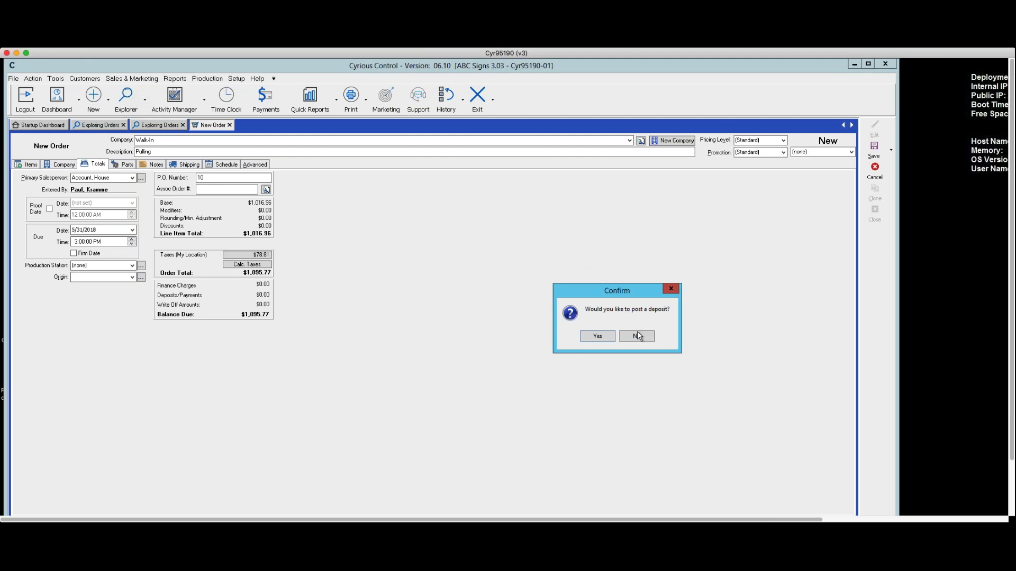
{"action": "left_click", "coordinate": [637, 336]}
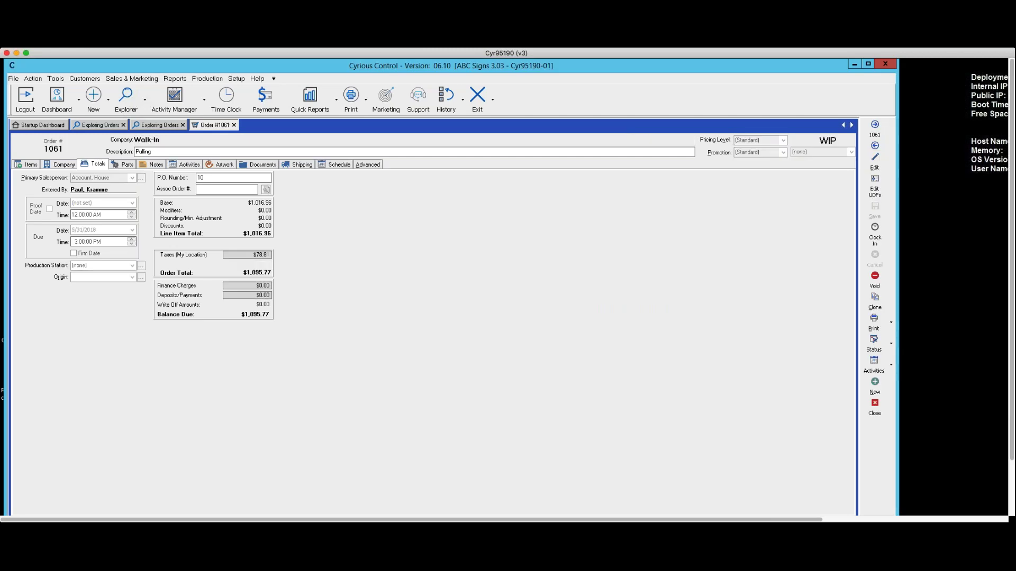
- Preview the saved order's Standard Invoice with the existing report options, and close the preview
{"action": "left_click", "coordinate": [890, 324]}
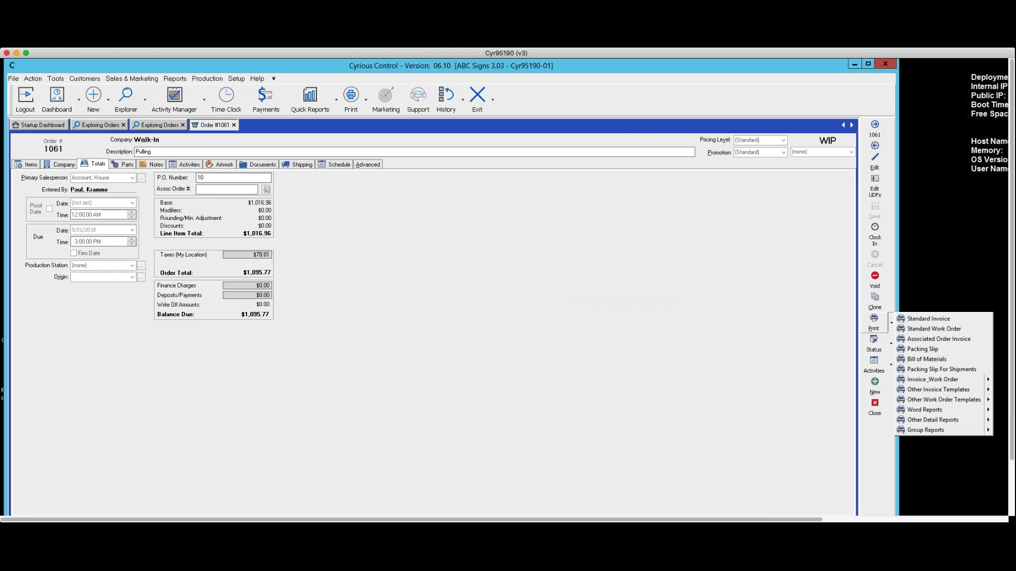
{"action": "left_click", "coordinate": [904, 320]}
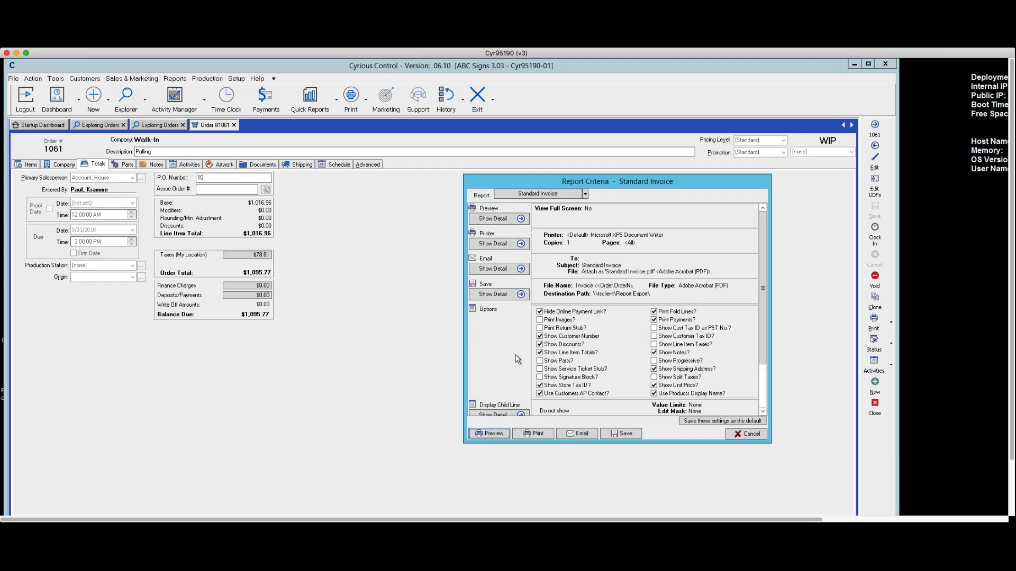
{"action": "left_click", "coordinate": [492, 433]}
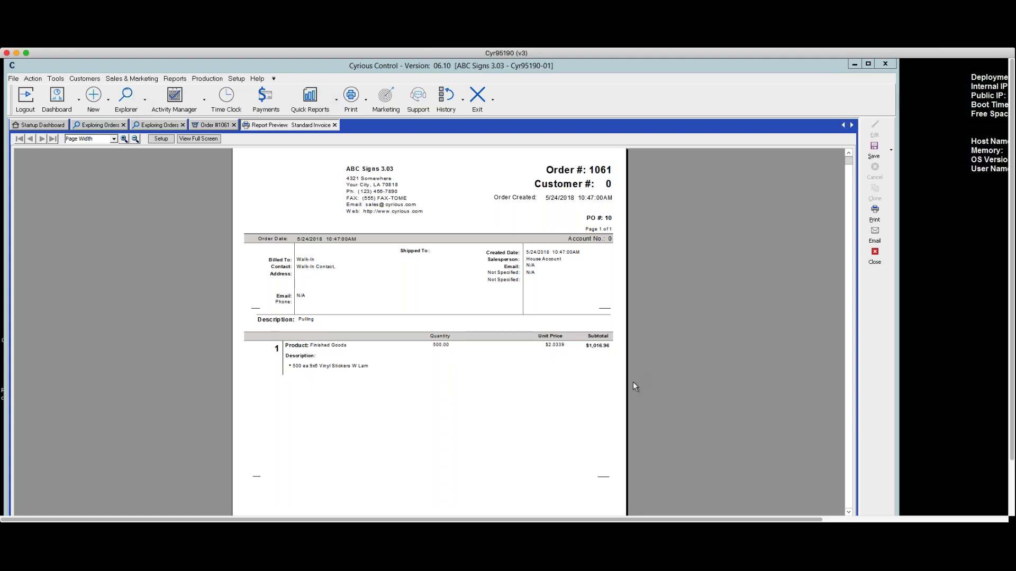
{"action": "left_click", "coordinate": [875, 254]}
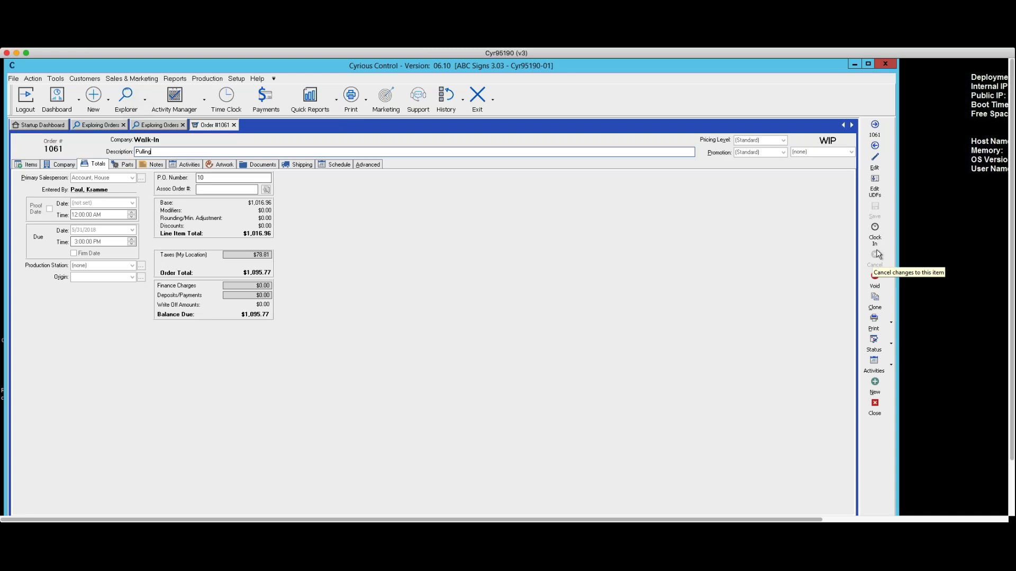
- Close the saved Walk-In order and both order explorers to return to the Startup Dashboard
{"action": "left_click", "coordinate": [876, 416]}
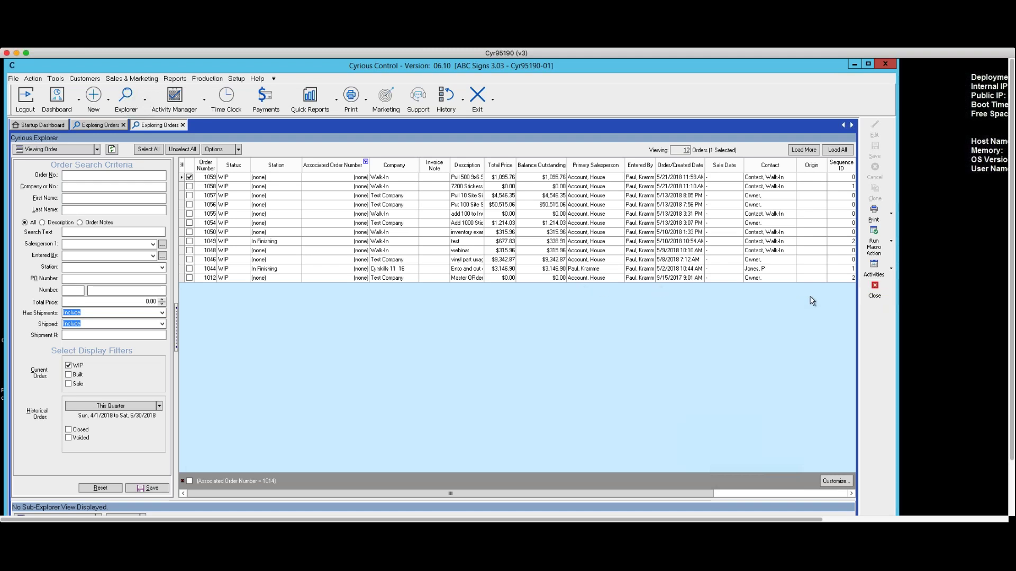
{"action": "left_click", "coordinate": [874, 289]}
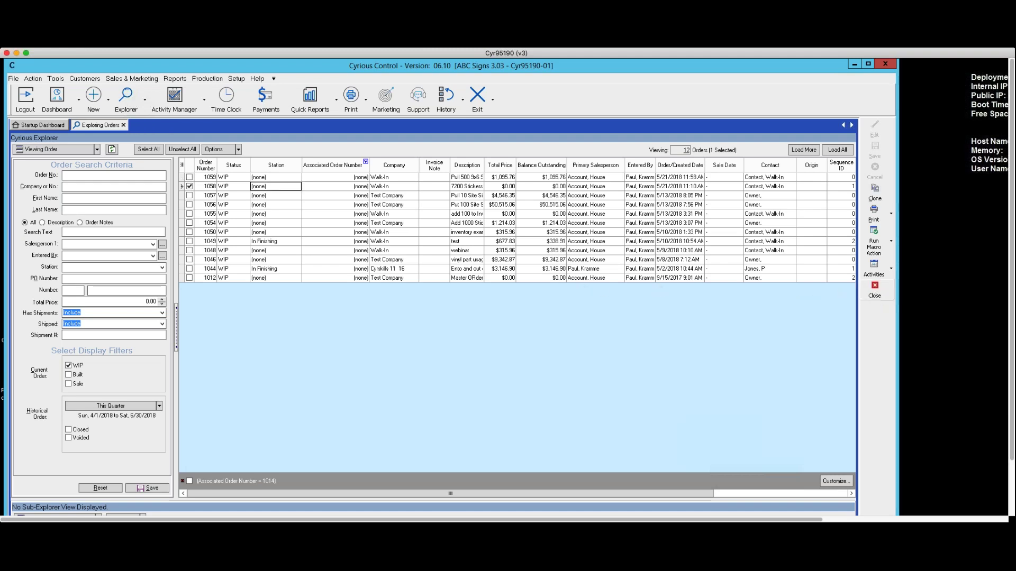
{"action": "left_click", "coordinate": [875, 290]}
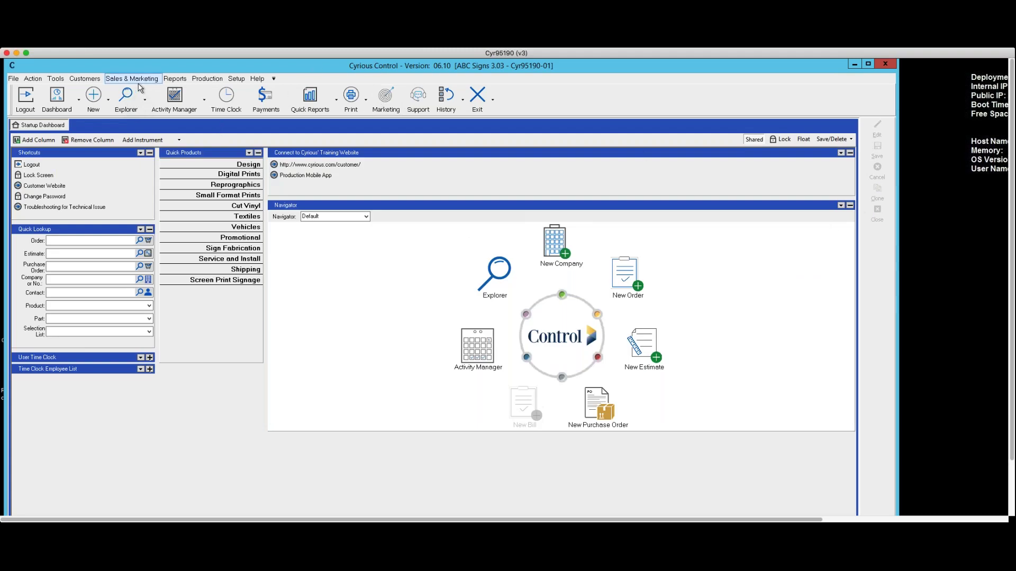
- Open the Finished Inventory Statement by PO report from the customer and receivables reports, and set its date range to This Week
{"action": "left_click", "coordinate": [175, 79]}
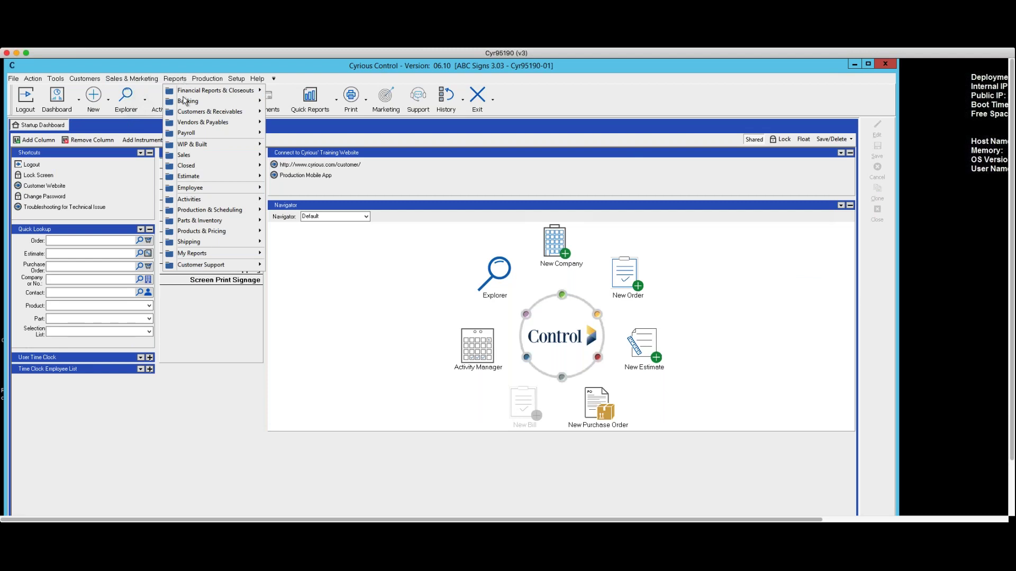
{"action": "mouse_move", "coordinate": [187, 112]}
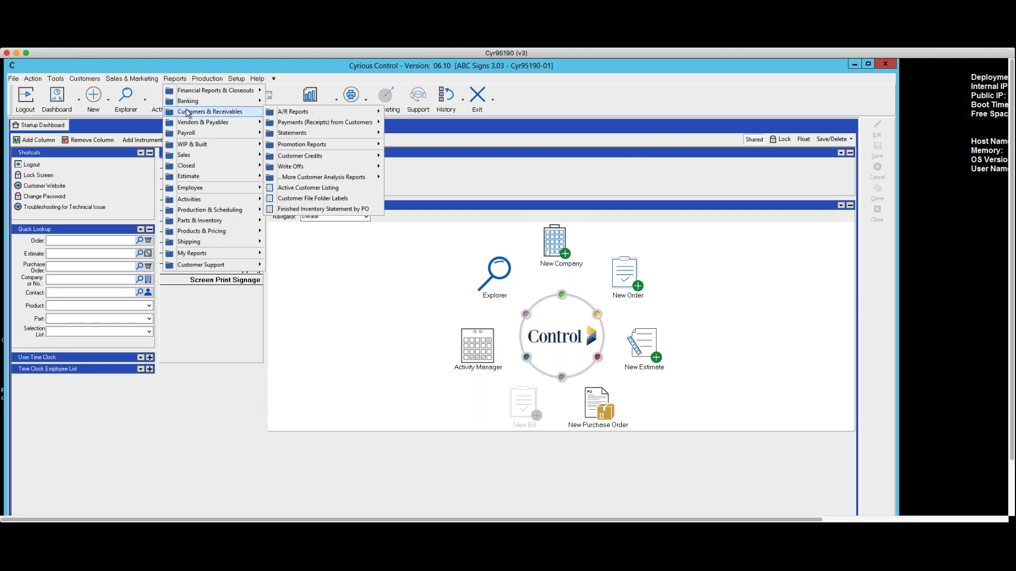
{"action": "mouse_move", "coordinate": [280, 113]}
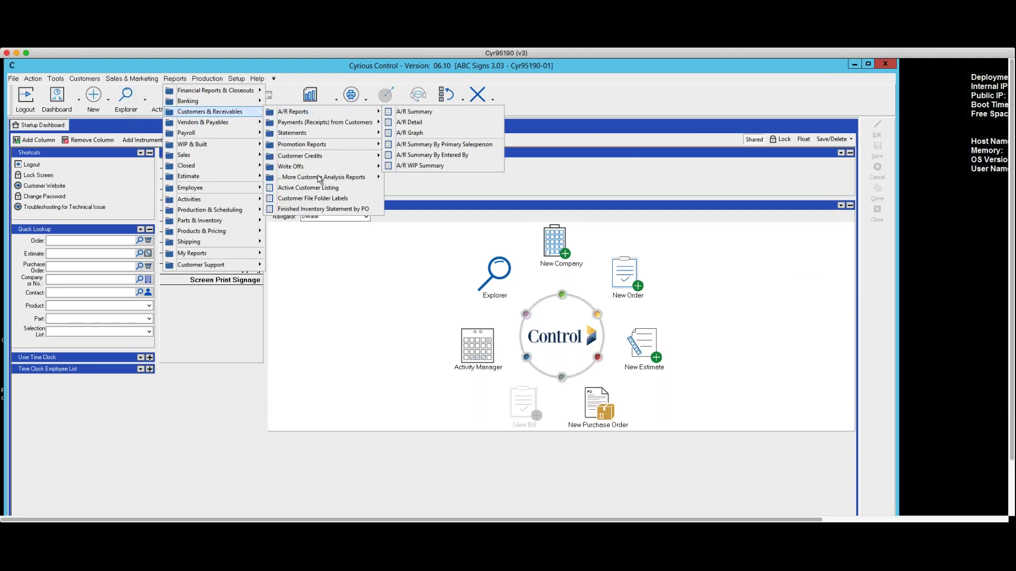
{"action": "left_click", "coordinate": [347, 213]}
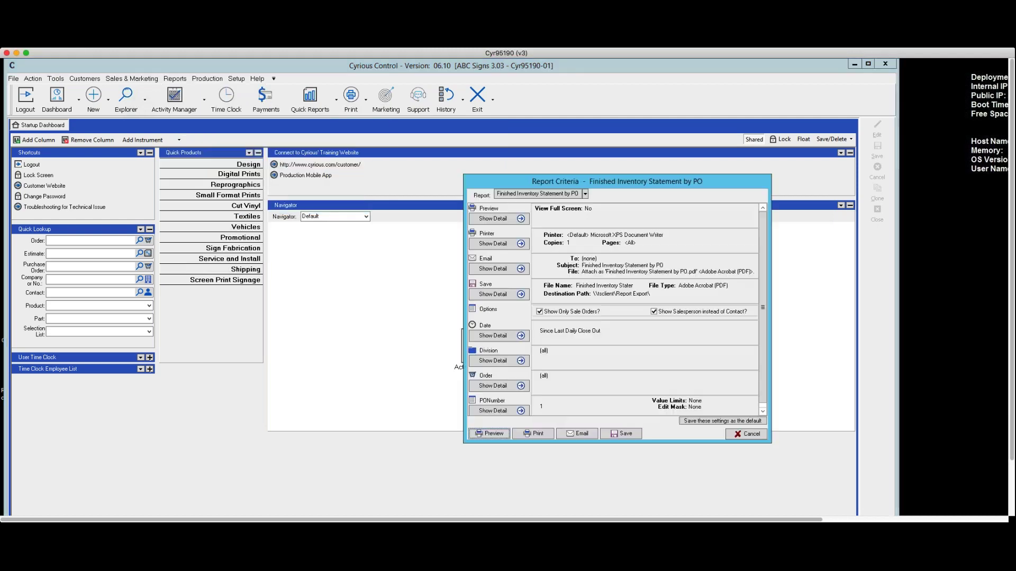
{"action": "left_click", "coordinate": [522, 336]}
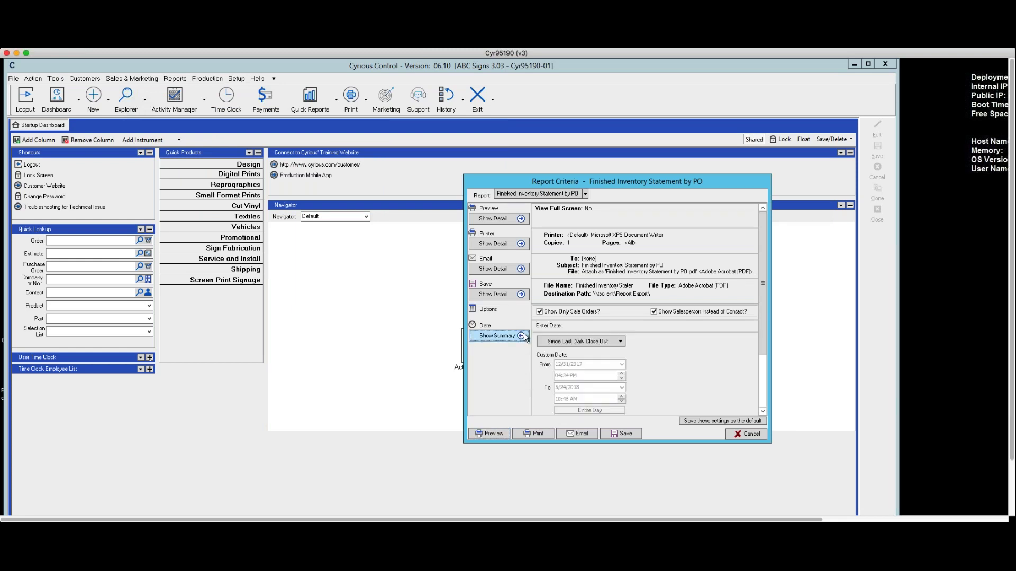
{"action": "left_click", "coordinate": [619, 343]}
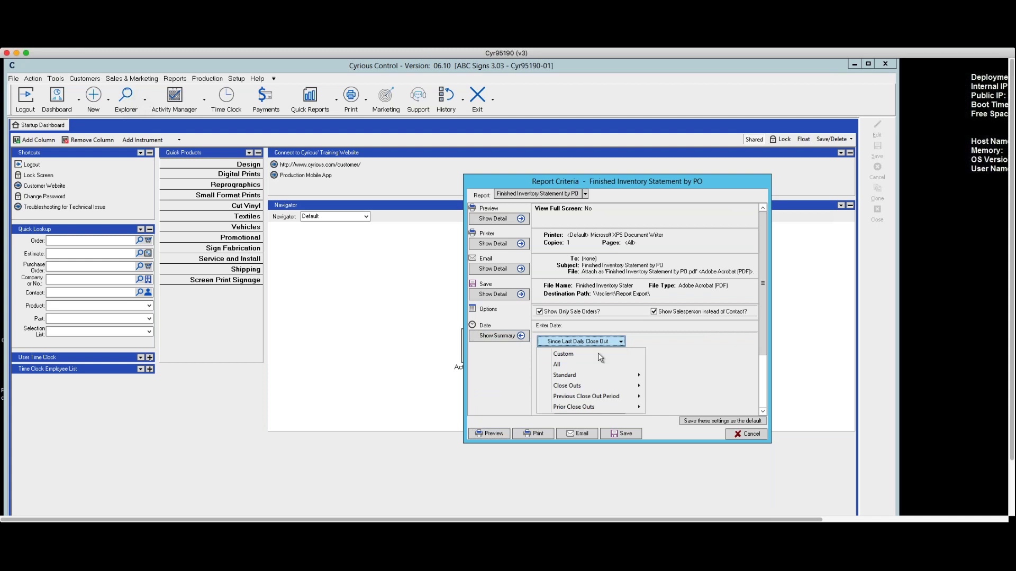
{"action": "mouse_move", "coordinate": [577, 375]}
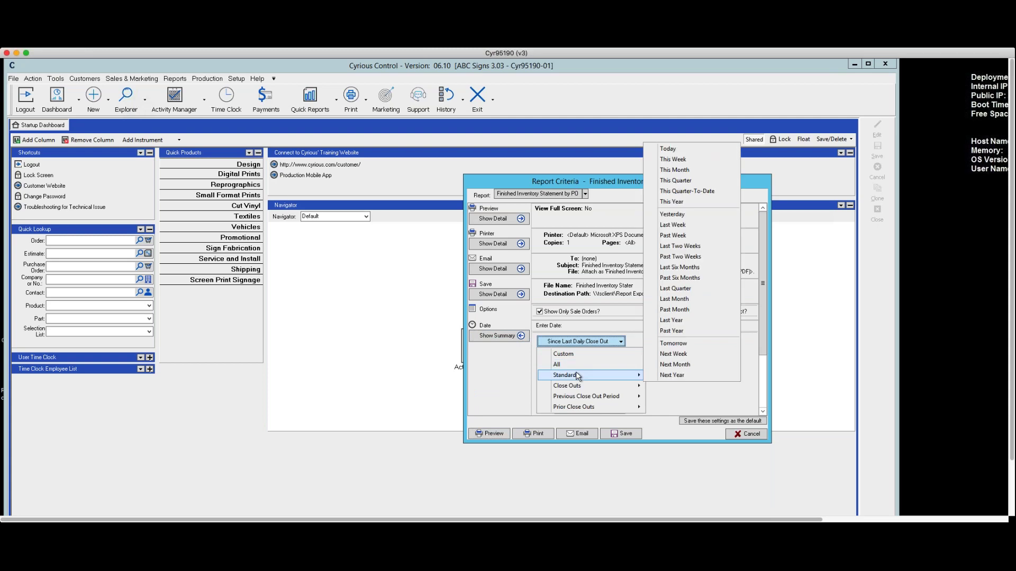
{"action": "left_click", "coordinate": [673, 159]}
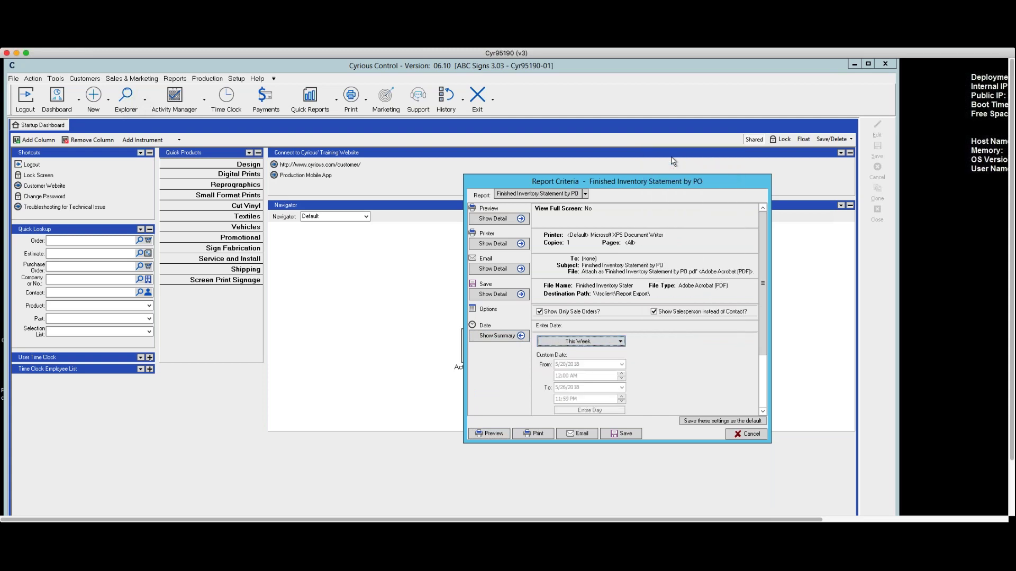
{"action": "left_click", "coordinate": [497, 335]}
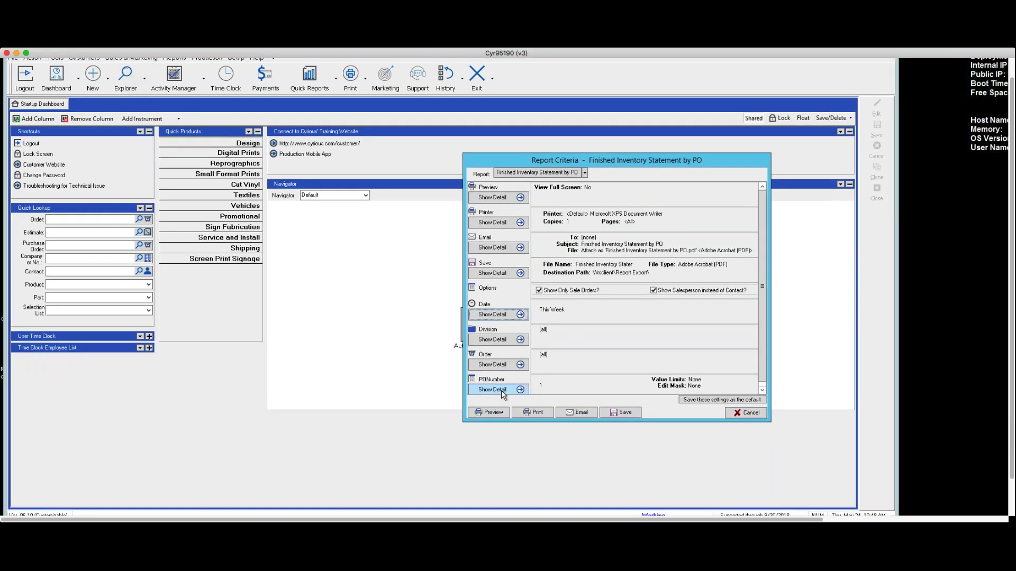
- Filter the Finished Inventory Statement by the sticker orders' P.O. number, preview the report, and close the preview
{"action": "left_click", "coordinate": [500, 390]}
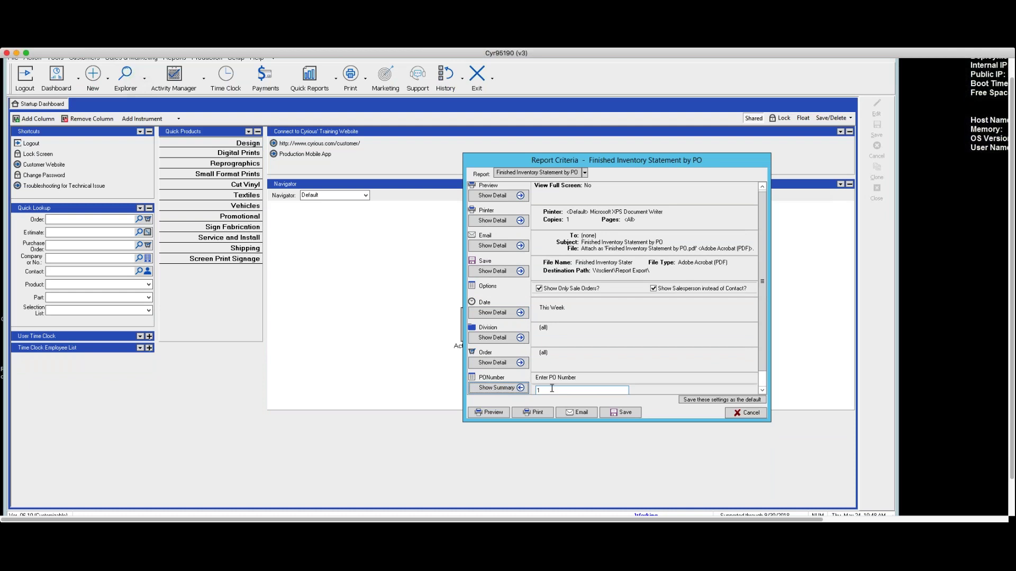
{"action": "type", "text": "0"}
{"action": "key", "text": "Tab"}
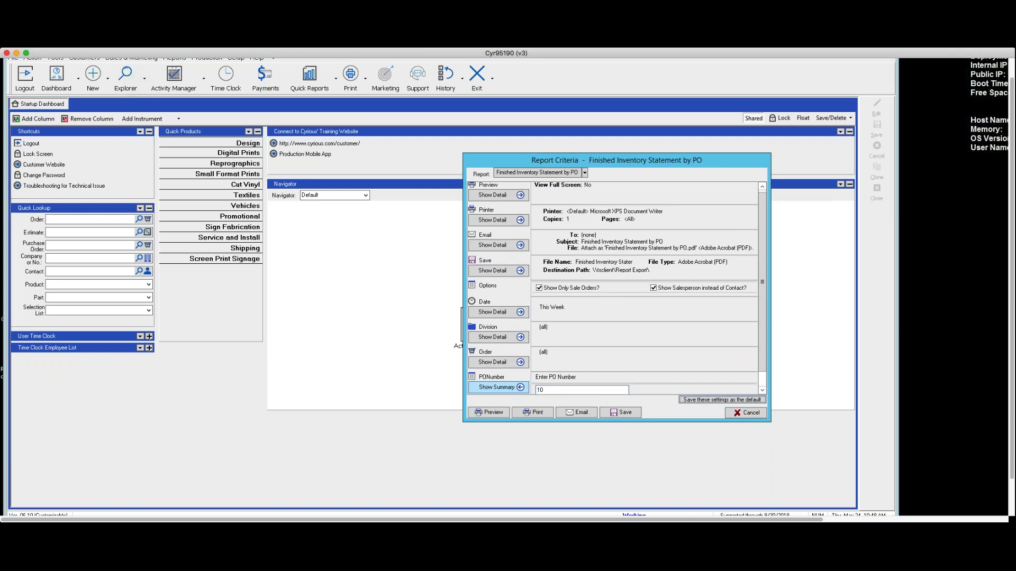
{"action": "left_click", "coordinate": [491, 413]}
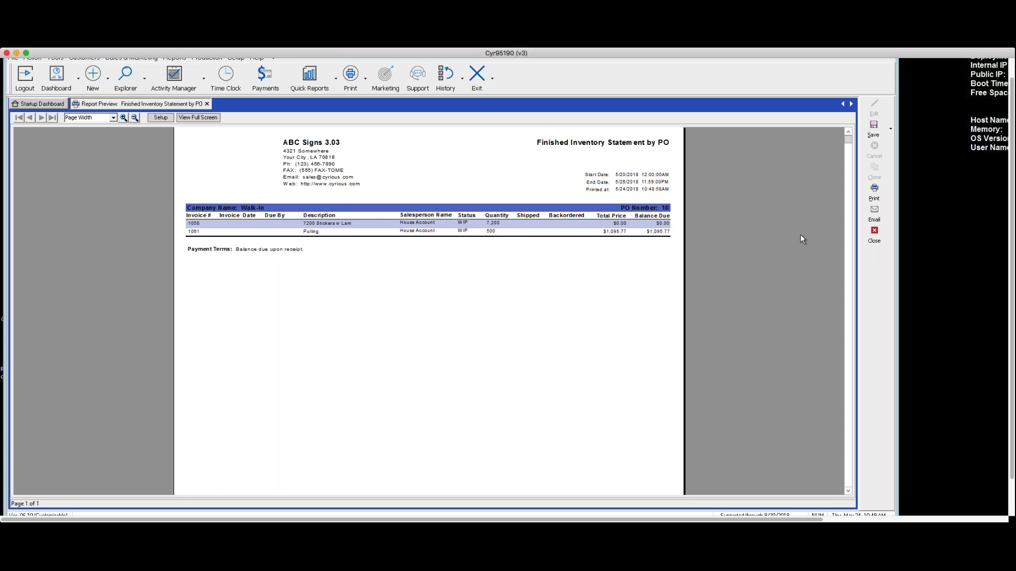
{"action": "left_click", "coordinate": [872, 242]}
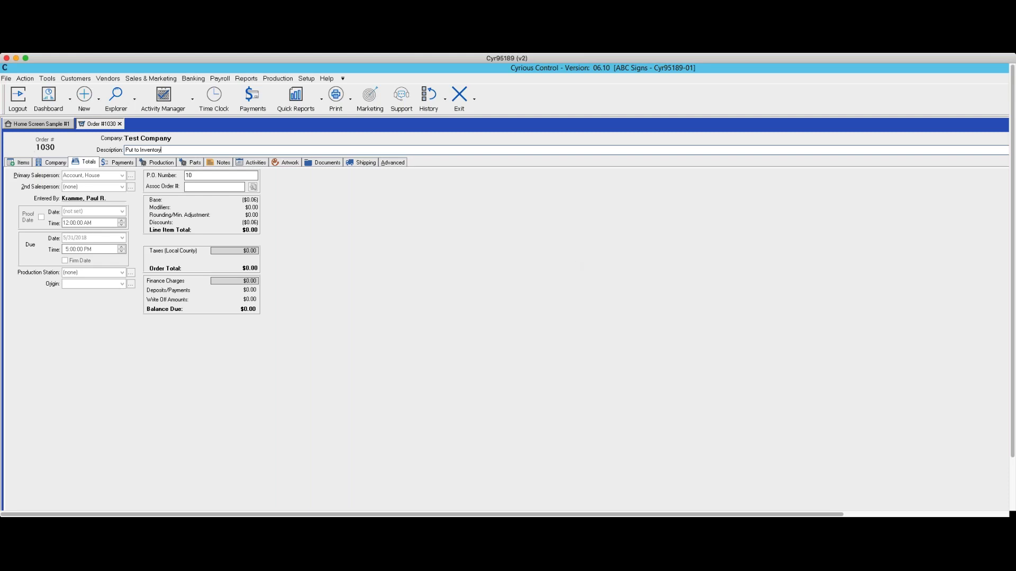
- Switch to the Cyr95189 Cyrious Control session and close Test Company's Put to Inventory order
{"action": "left_click", "coordinate": [1015, 160]}
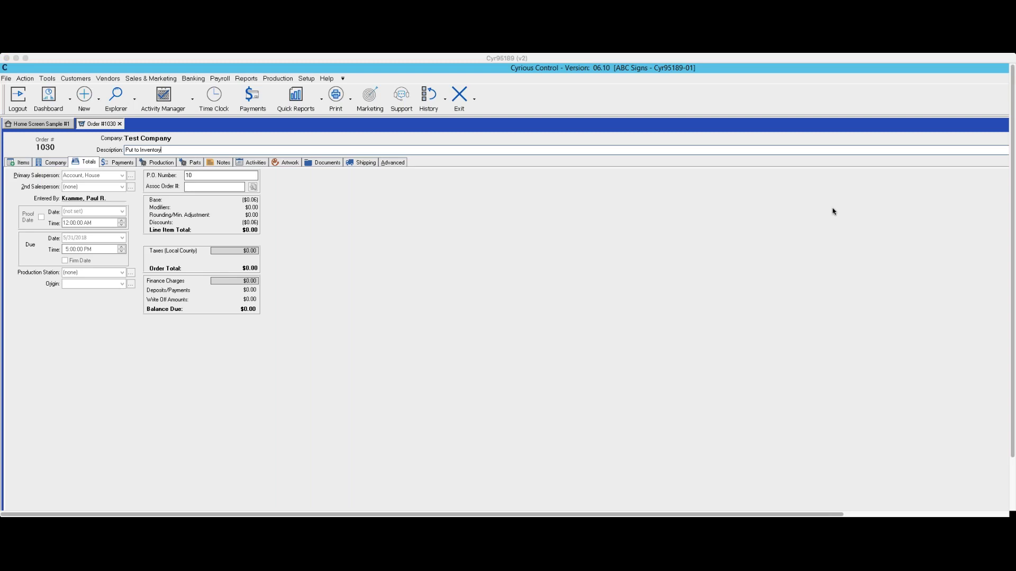
{"action": "scroll", "coordinate": [945, 252], "scroll_direction": "right", "scroll_amount": 3}
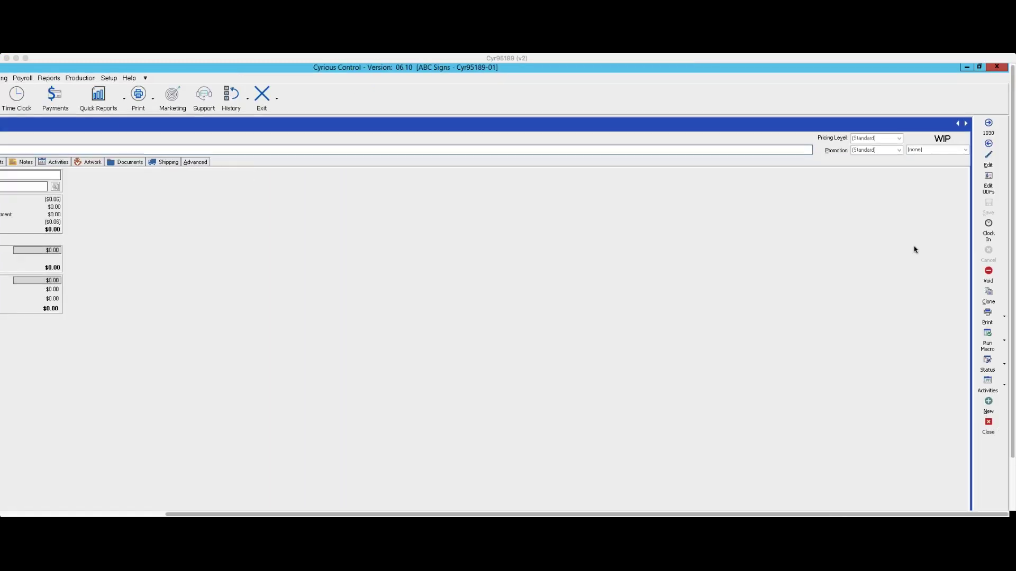
{"action": "scroll", "coordinate": [478, 214], "scroll_direction": "left", "scroll_amount": 3}
{"action": "scroll", "coordinate": [589, 200], "scroll_direction": "right", "scroll_amount": 3}
{"action": "left_click", "coordinate": [987, 427]}
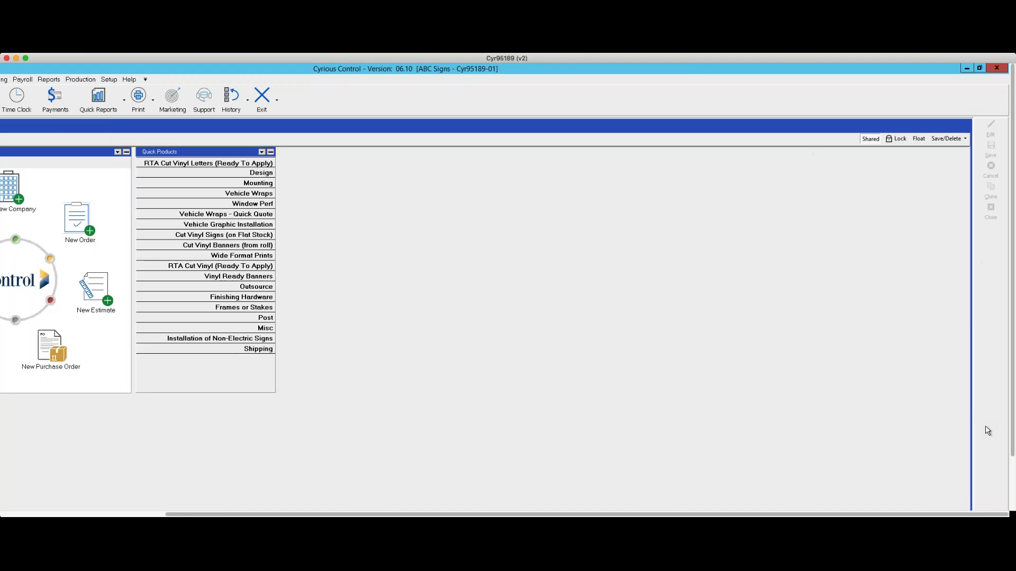
{"action": "scroll", "coordinate": [462, 263], "scroll_direction": "left", "scroll_amount": 3}
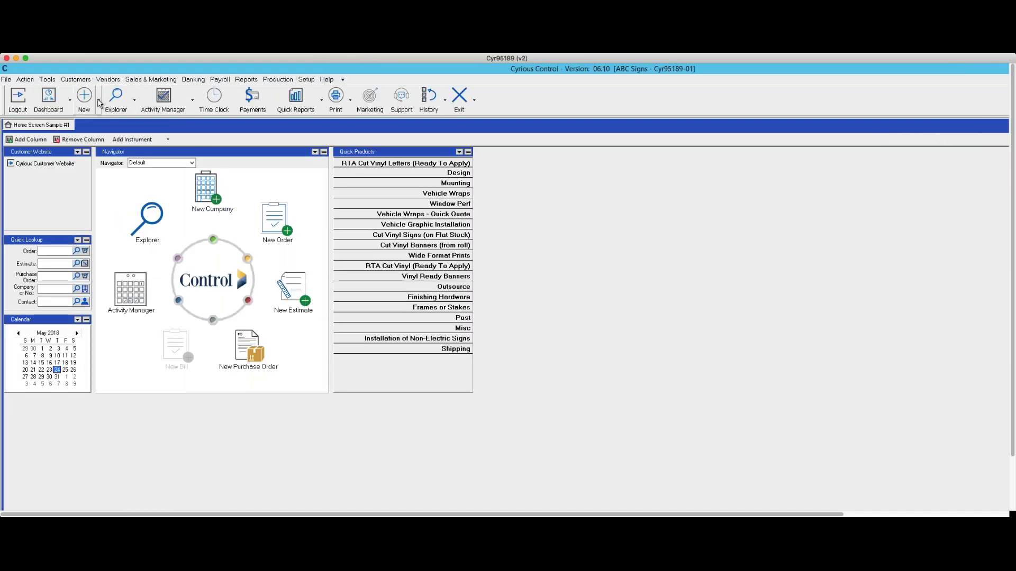
- Create a new order for Test Company with the description "Puilling"
{"action": "left_click", "coordinate": [99, 101]}
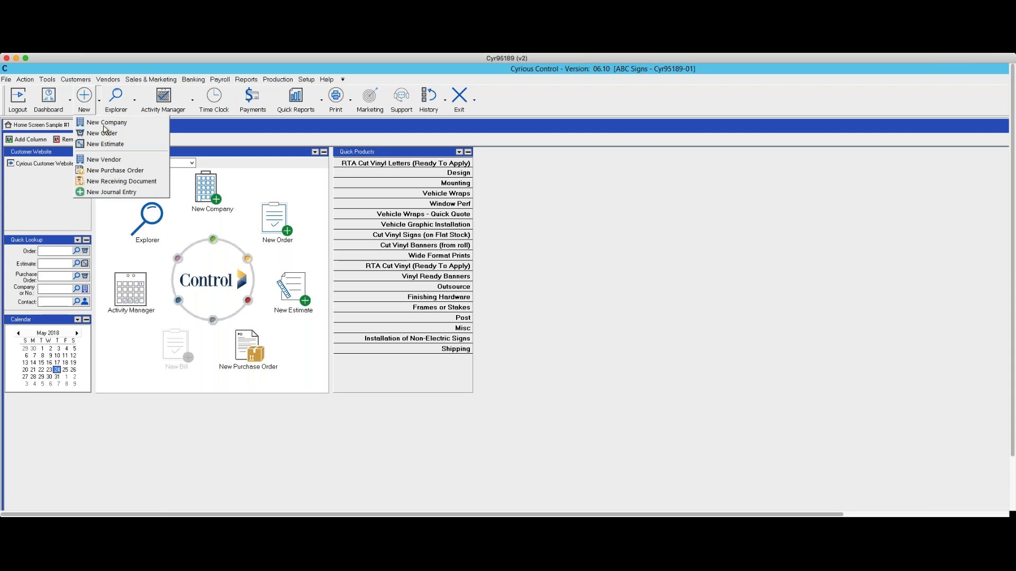
{"action": "left_click", "coordinate": [101, 133]}
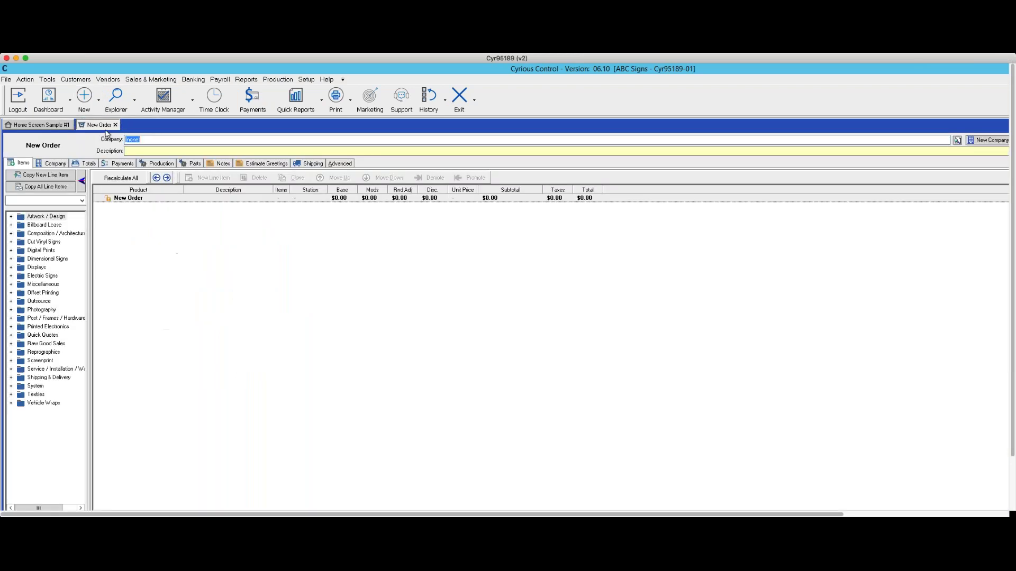
{"action": "type", "text": "test"}
{"action": "left_click", "coordinate": [144, 152]}
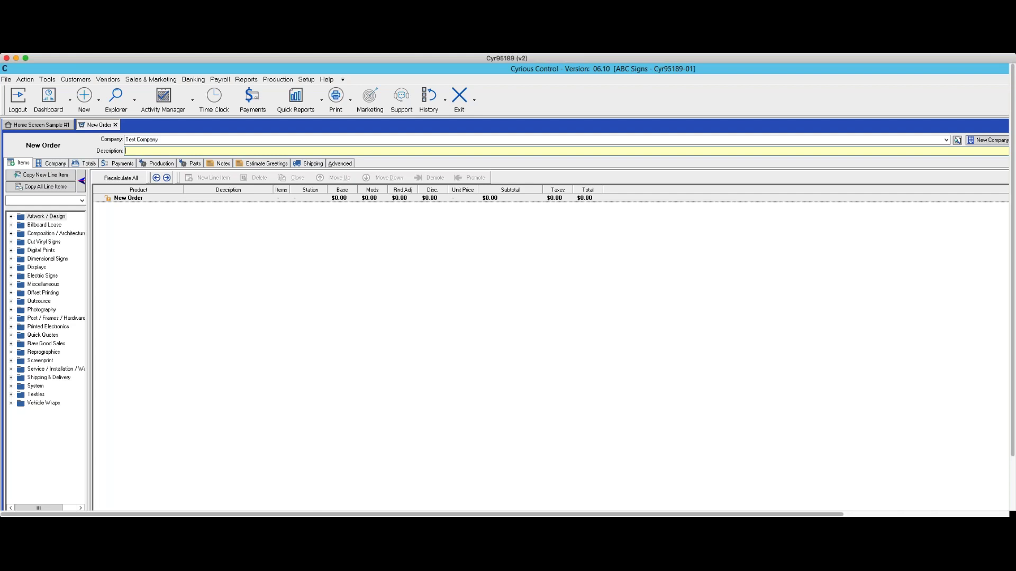
{"action": "type", "text": "Pulling"}
- Add a Finished Goods line item from Miscellaneous products using the Composition Inventory part Sticker w Lam 9'x6", with quantity 500
{"action": "left_click", "coordinate": [11, 285]}
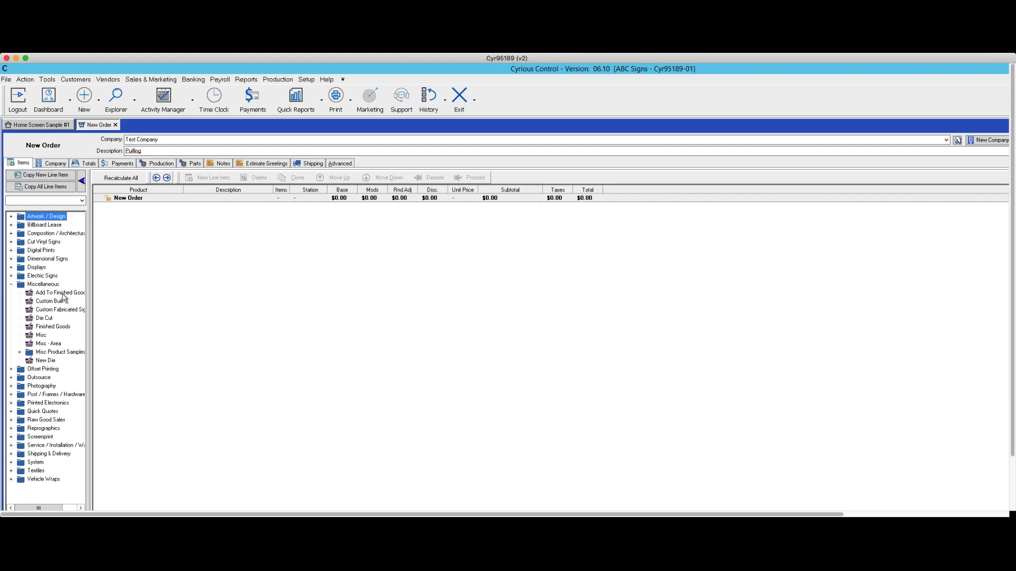
{"action": "left_click", "coordinate": [42, 326]}
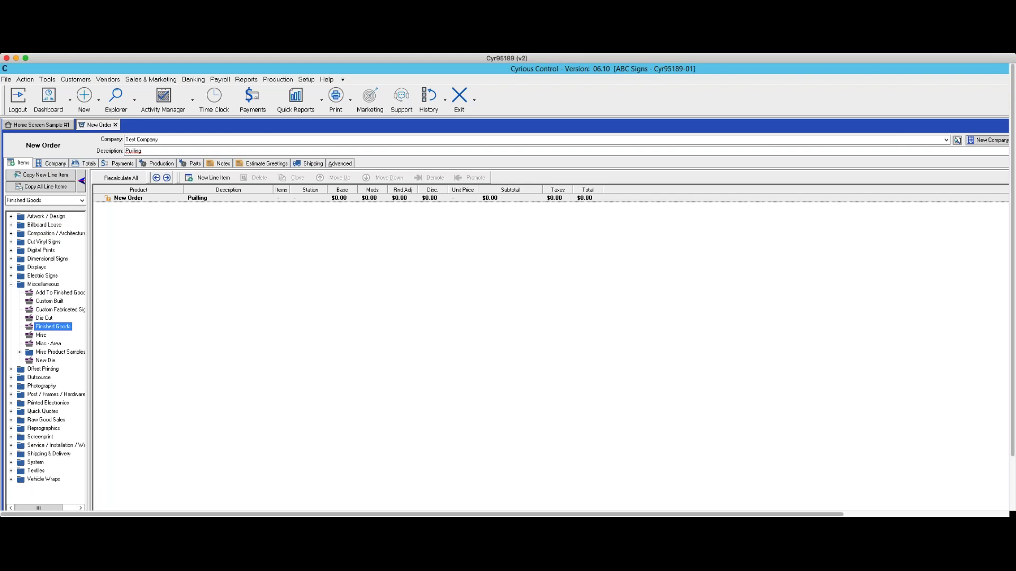
{"action": "double_click", "coordinate": [53, 326]}
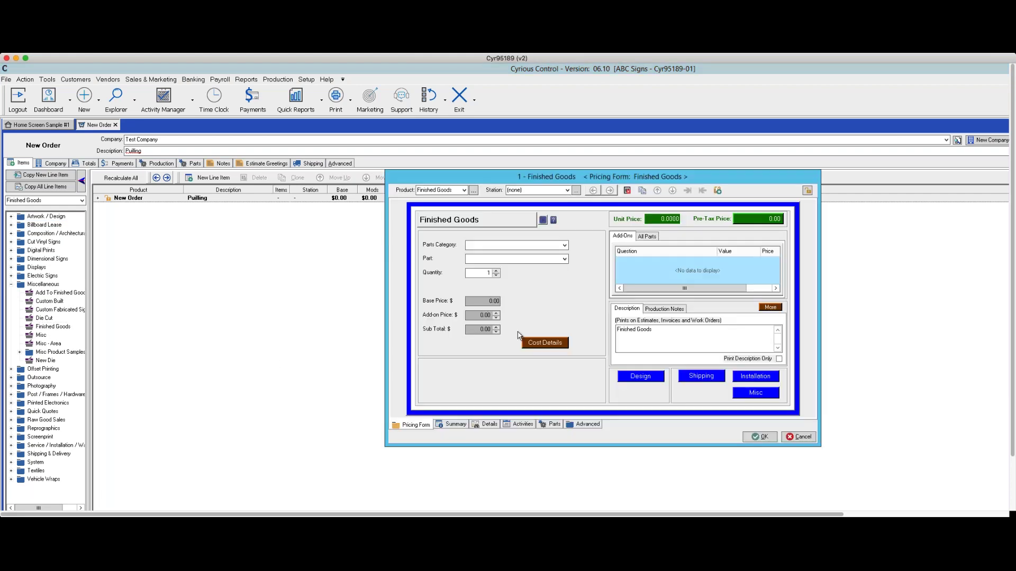
{"action": "left_click", "coordinate": [565, 246]}
{"action": "left_click", "coordinate": [517, 257]}
{"action": "left_click", "coordinate": [565, 259]}
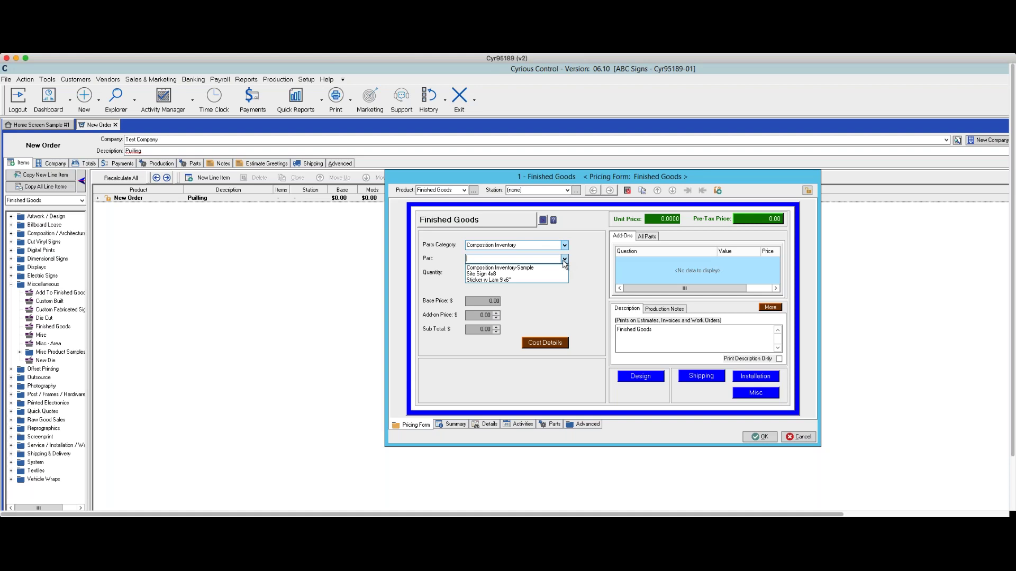
{"action": "left_click", "coordinate": [484, 280]}
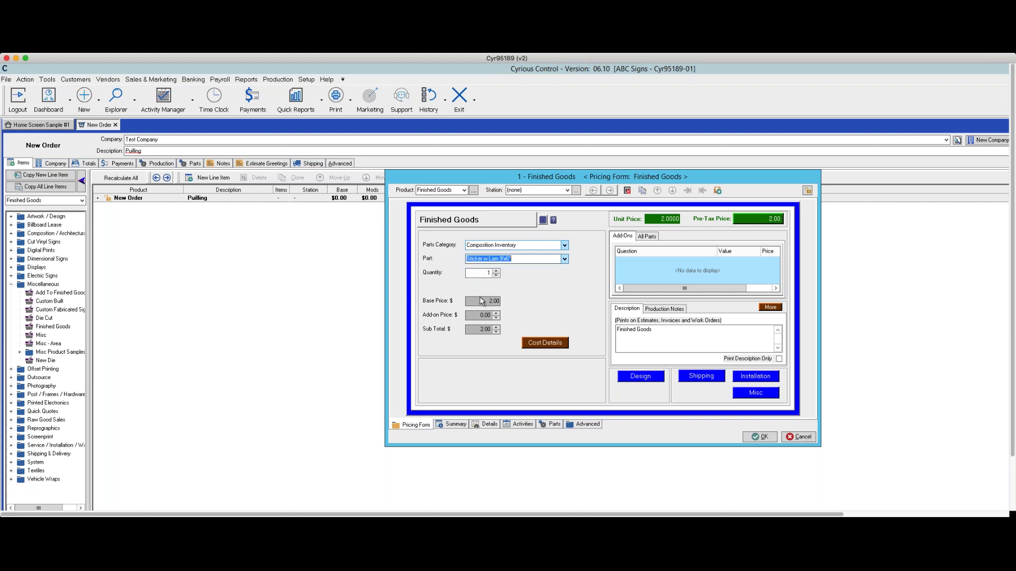
{"action": "left_click", "coordinate": [484, 272]}
{"action": "double_click", "coordinate": [484, 272]}
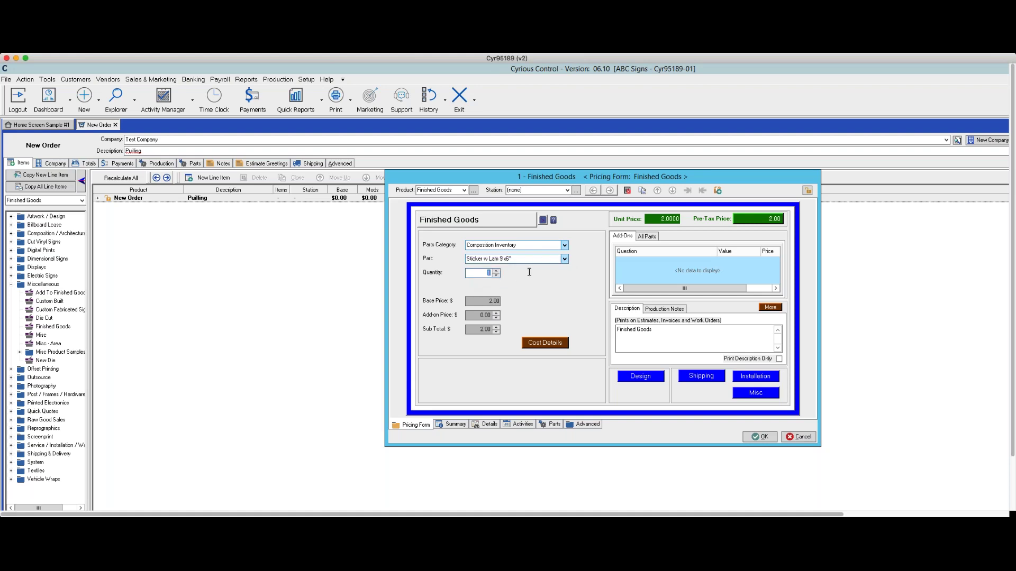
{"action": "type", "text": "500"}
{"action": "key", "text": "Tab"}
- Open the sticker part's record from the Finished Goods line item's parts list and accept the line item
{"action": "left_click", "coordinate": [553, 424]}
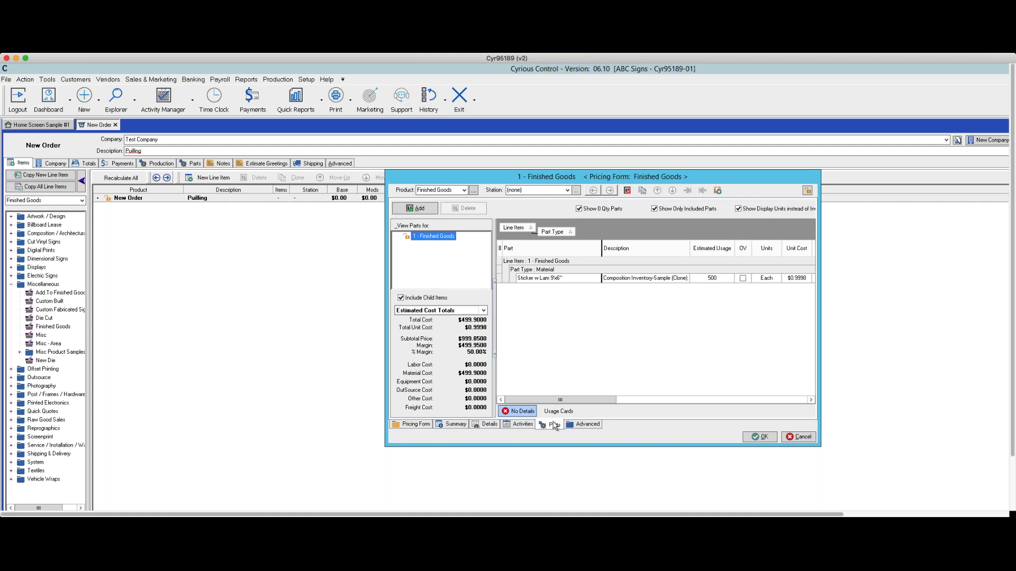
{"action": "right_click", "coordinate": [658, 281]}
{"action": "left_click", "coordinate": [673, 282]}
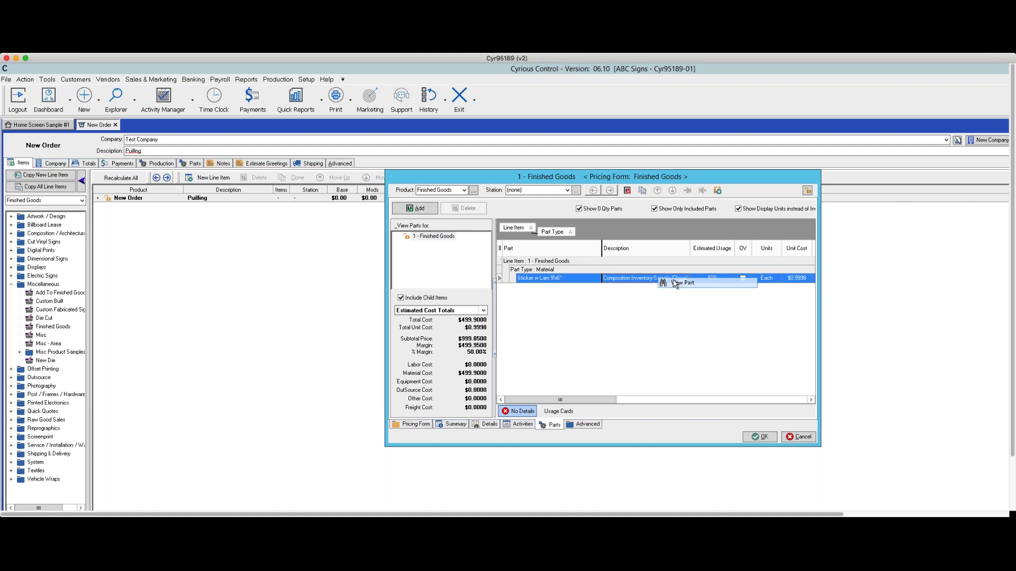
{"action": "left_click", "coordinate": [760, 436]}
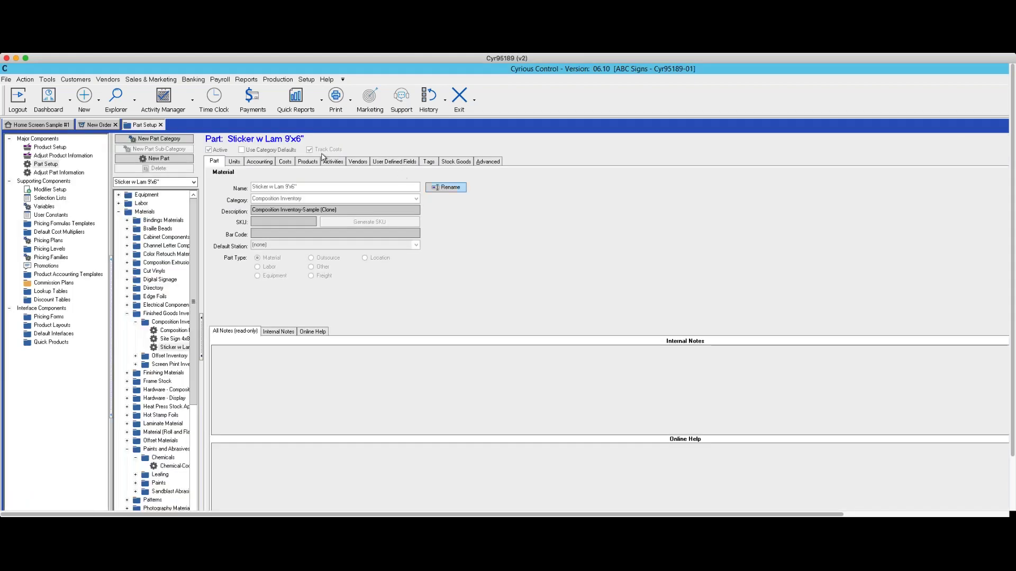
- Examine the sticker part's unit cost and suggested part price settings, and close the part setup
{"action": "left_click", "coordinate": [284, 163]}
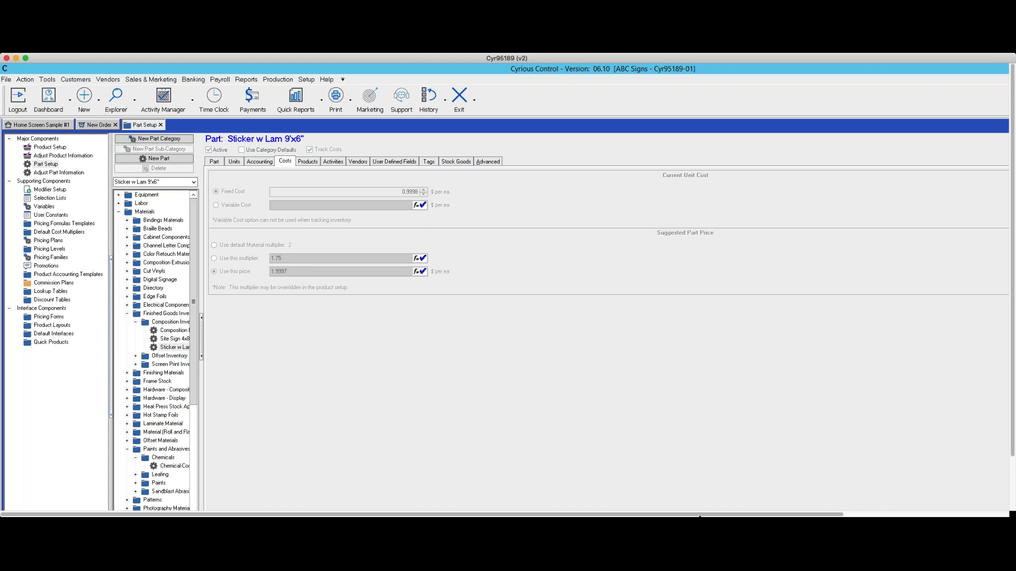
{"action": "left_click_drag", "start_coordinate": [699, 515], "coordinate": [847, 515]}
{"action": "scroll", "coordinate": [873, 488], "scroll_direction": "left", "scroll_amount": 1}
{"action": "scroll", "coordinate": [972, 443], "scroll_direction": "right", "scroll_amount": 2}
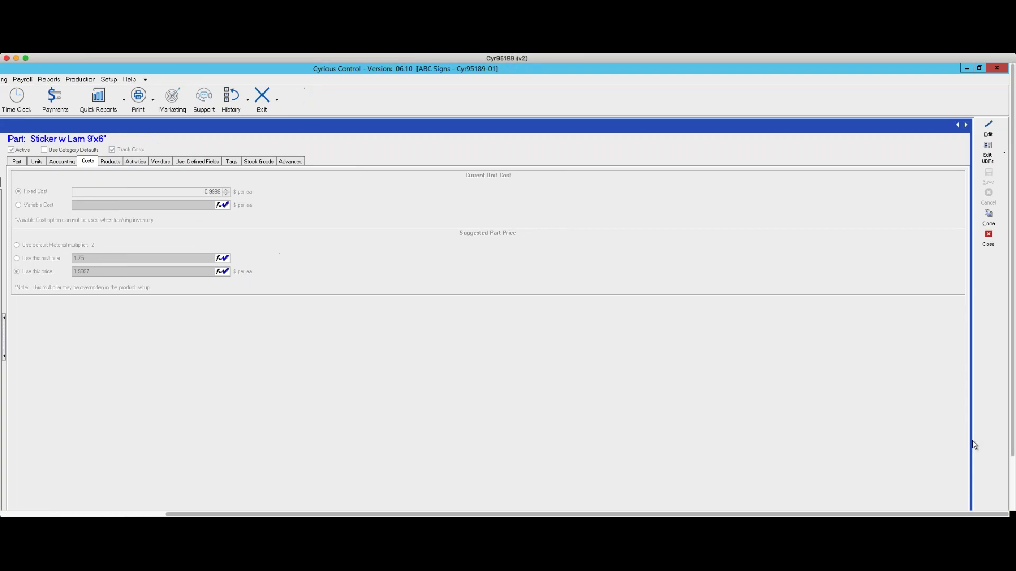
{"action": "left_click", "coordinate": [988, 239]}
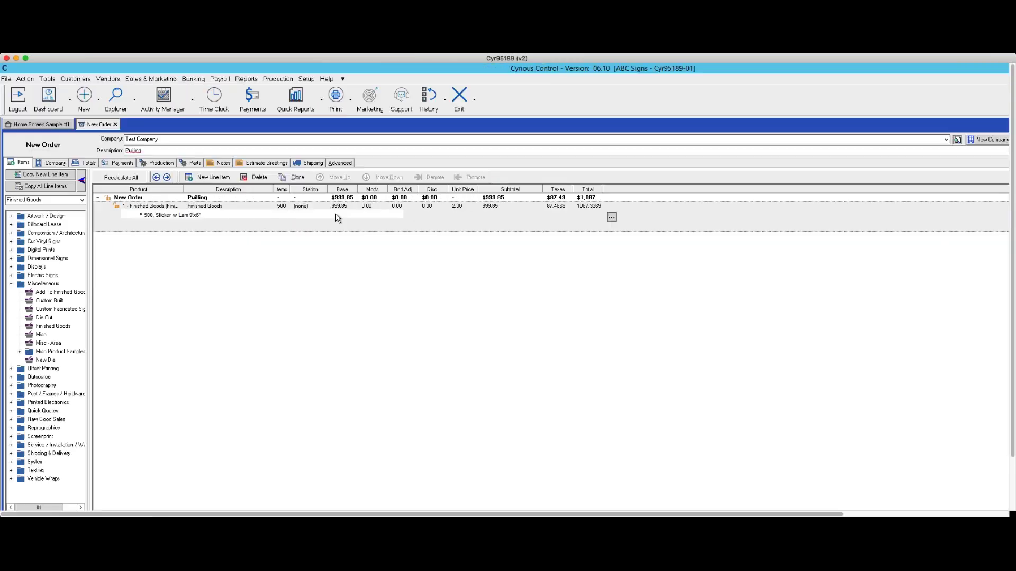
- Save the Test Company pulling record as an order using the current date and time
{"action": "left_click", "coordinate": [337, 216]}
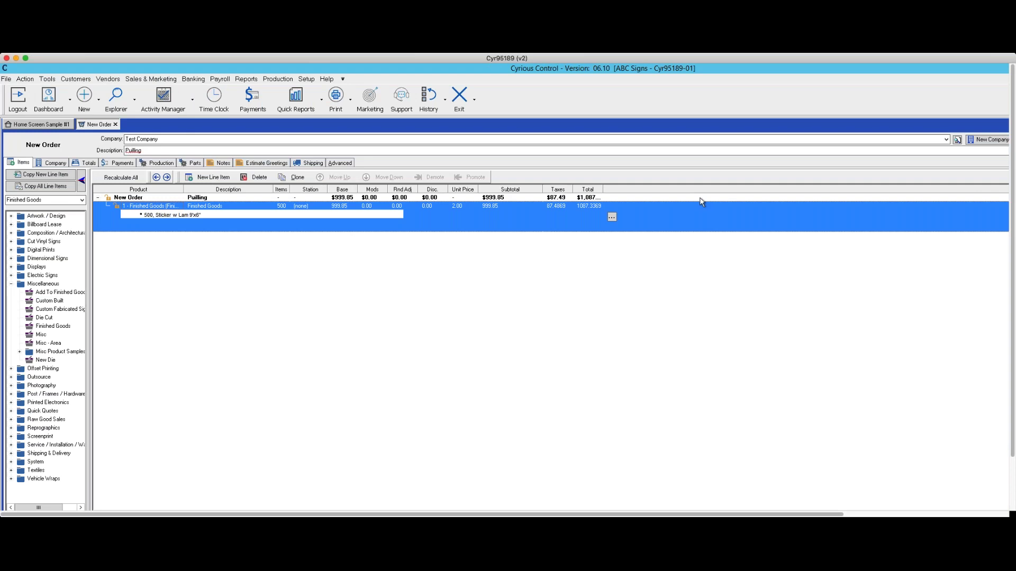
{"action": "scroll", "coordinate": [673, 289], "scroll_direction": "right", "scroll_amount": 2}
{"action": "scroll", "coordinate": [646, 290], "scroll_direction": "right", "scroll_amount": 2}
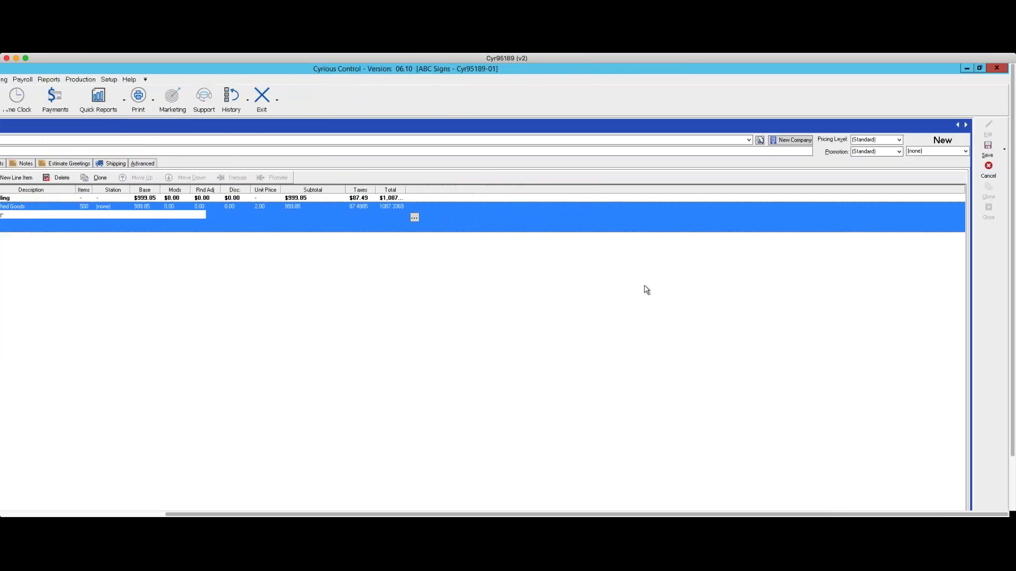
{"action": "left_click", "coordinate": [1005, 151]}
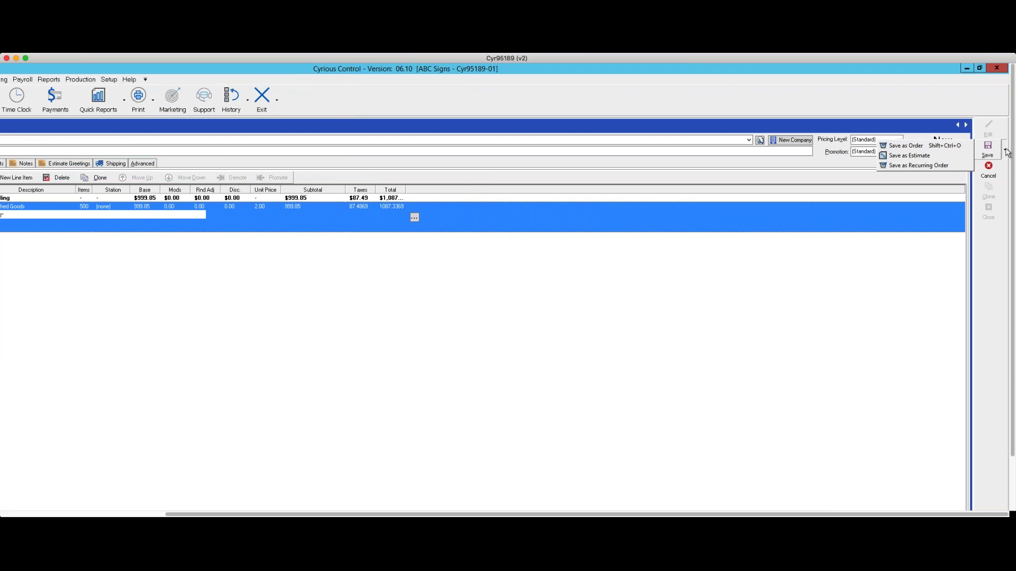
{"action": "left_click", "coordinate": [932, 146]}
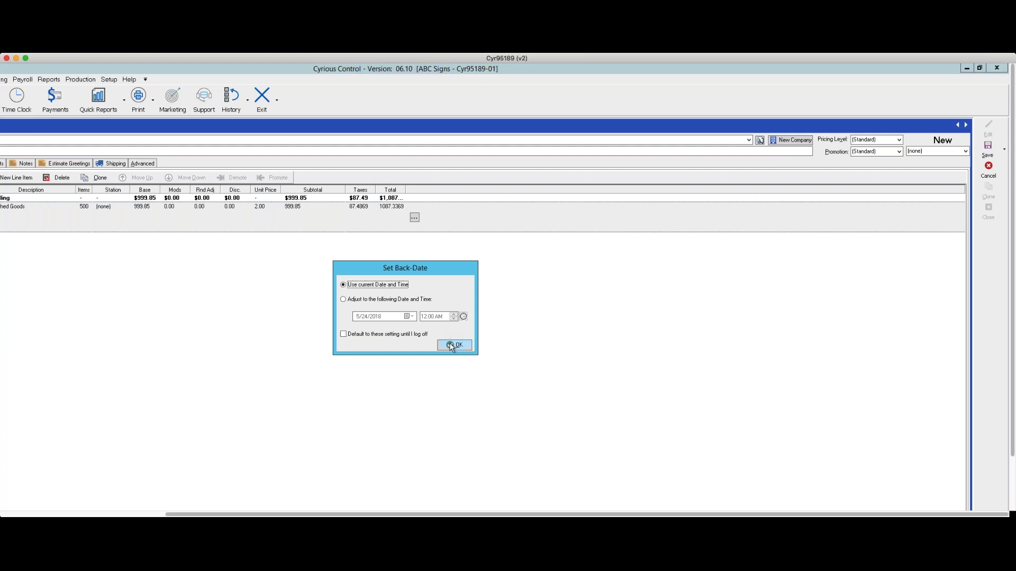
{"action": "left_click", "coordinate": [451, 344]}
{"action": "left_click", "coordinate": [386, 339]}
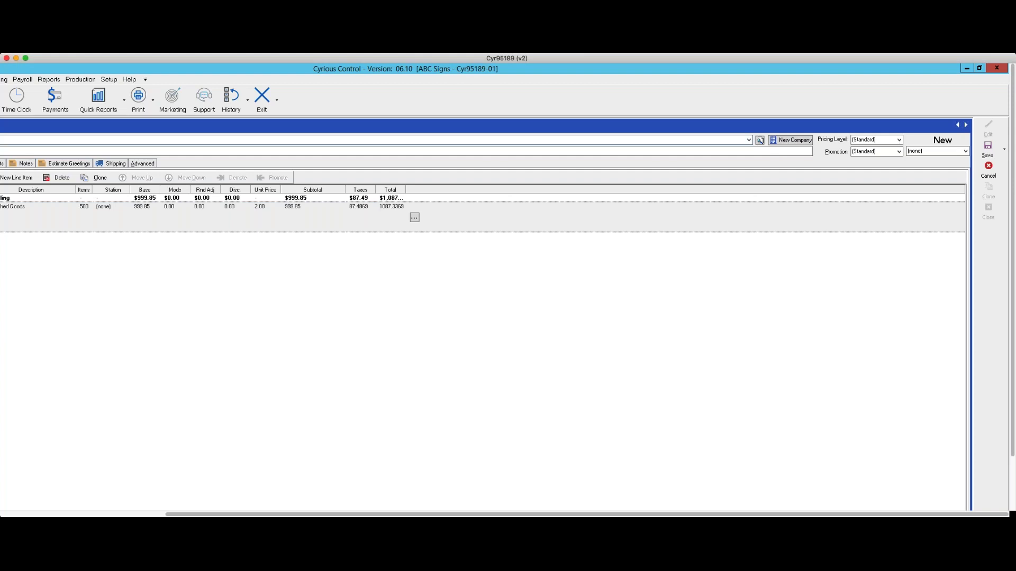
{"action": "left_click", "coordinate": [426, 336]}
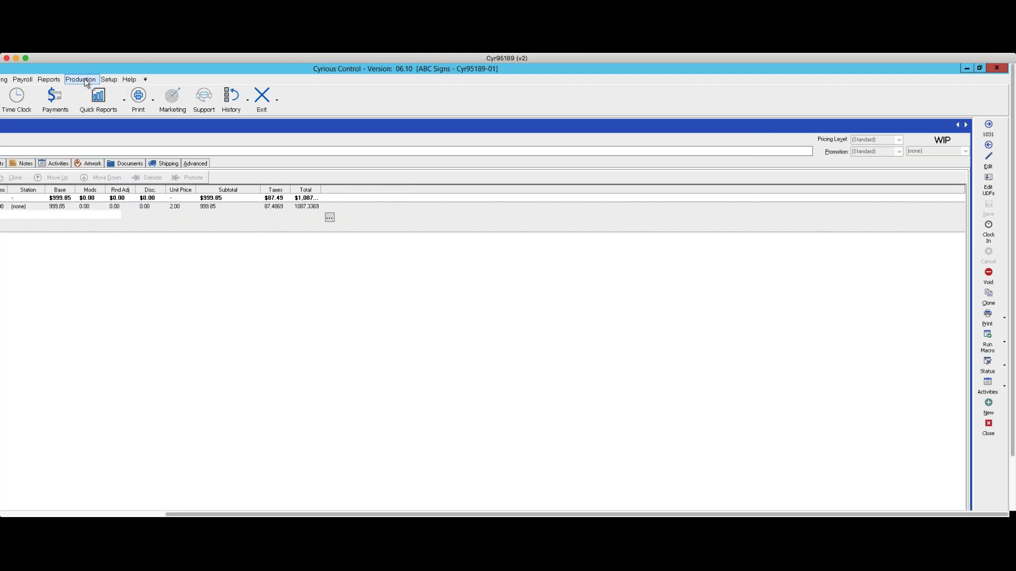
{"action": "left_click", "coordinate": [53, 82]}
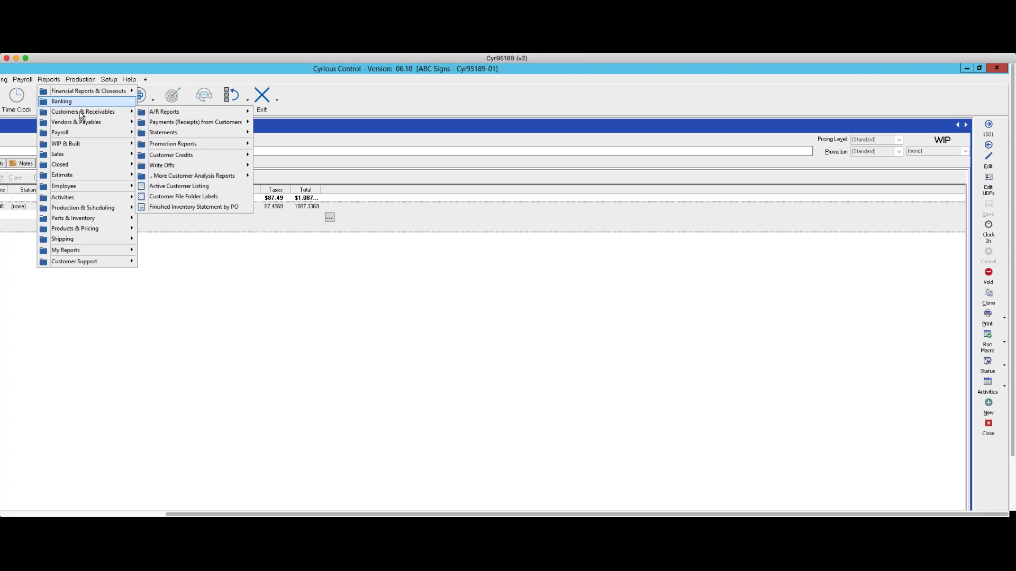
{"action": "mouse_move", "coordinate": [125, 113]}
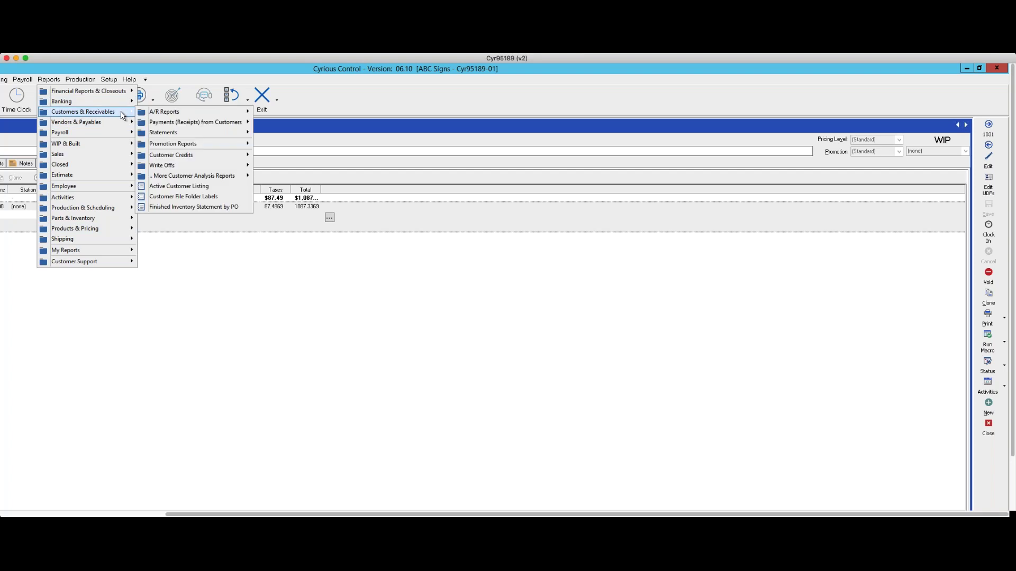
{"action": "left_click", "coordinate": [215, 208]}
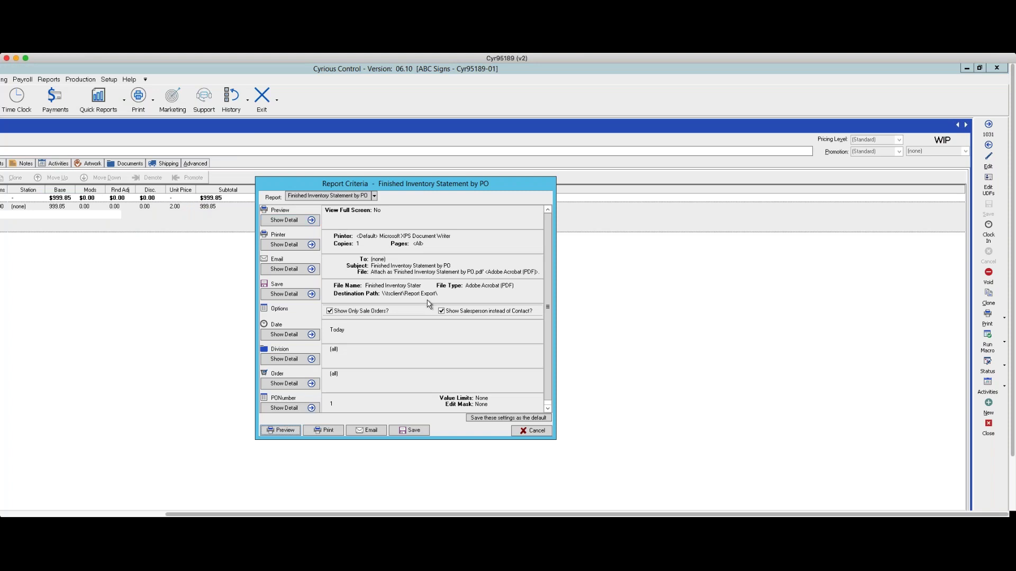
{"action": "left_click", "coordinate": [532, 432]}
- Edit the saved pulling order to enter its P.O. number in the totals, and save it with the current date and time
{"action": "left_click", "coordinate": [989, 159]}
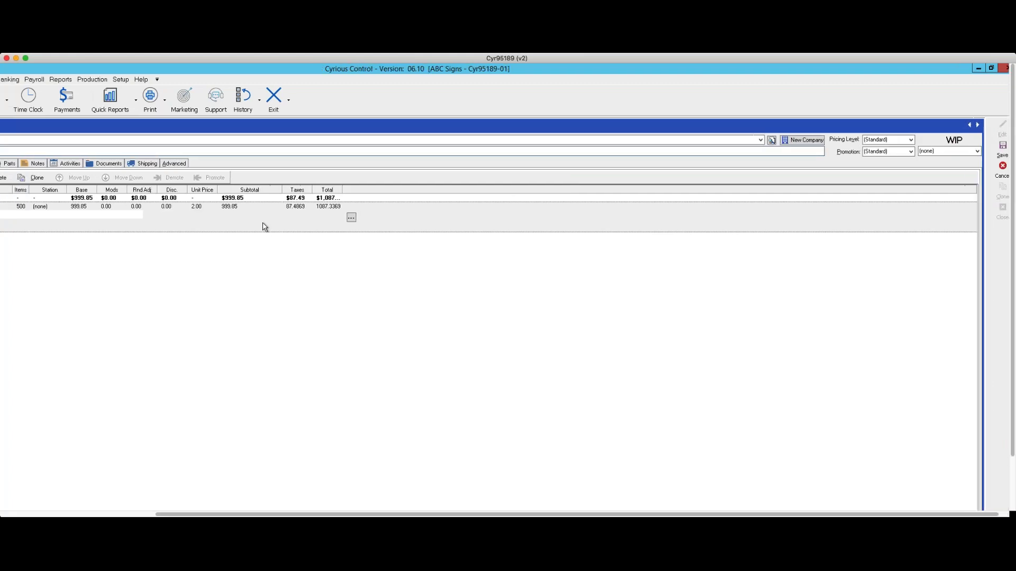
{"action": "left_click", "coordinate": [87, 164]}
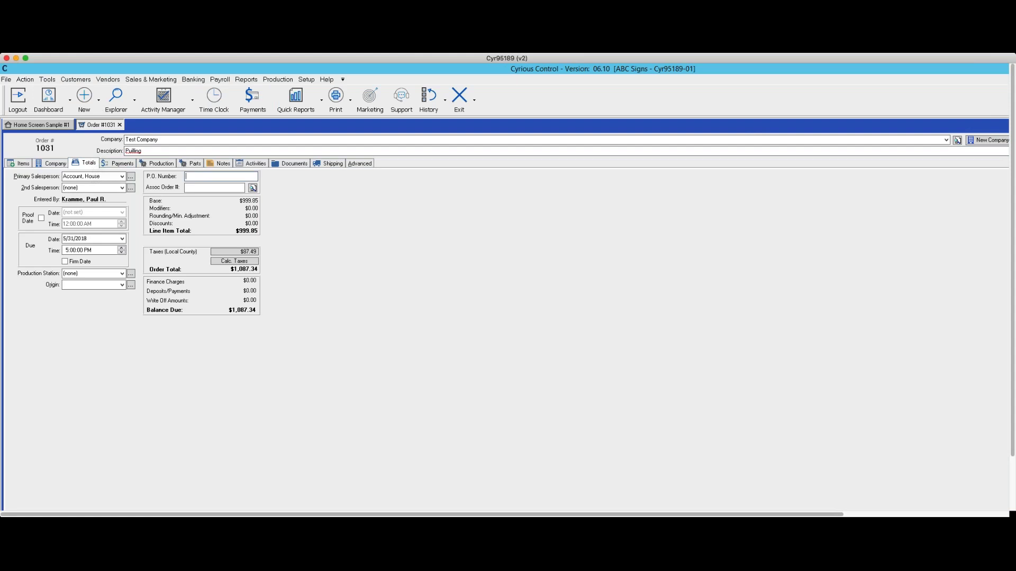
{"action": "key", "text": "Tab"}
{"action": "scroll", "coordinate": [249, 180], "scroll_direction": "right", "scroll_amount": 5}
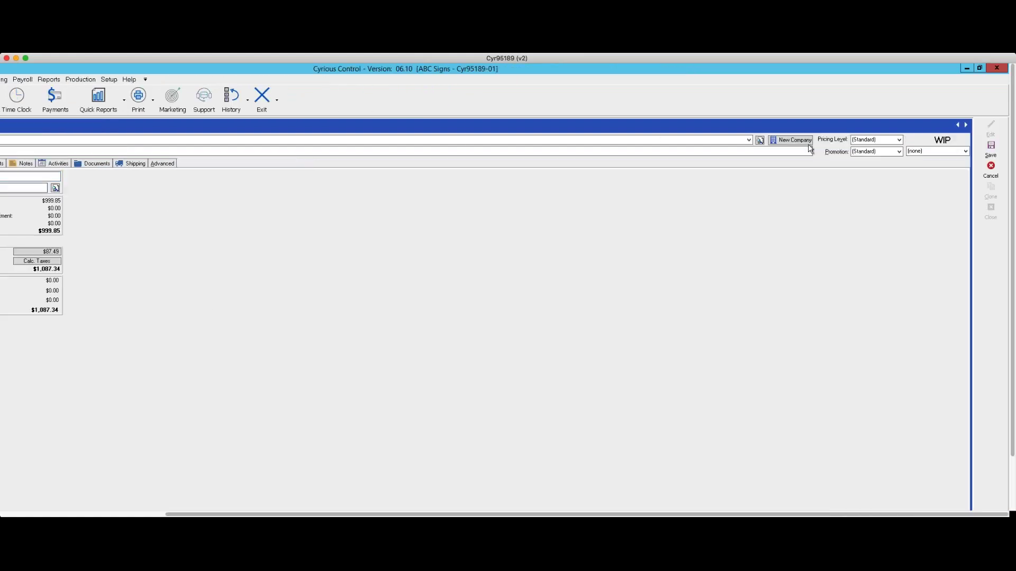
{"action": "left_click", "coordinate": [992, 150]}
{"action": "left_click", "coordinate": [453, 345]}
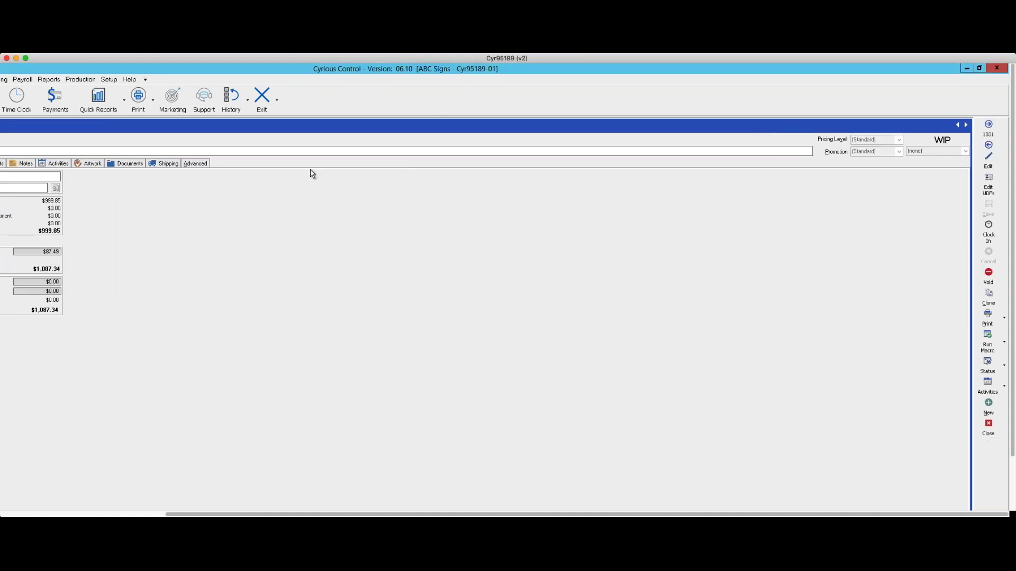
- Open the Finished Inventory Statement by PO report from the customer and receivables reports, and set its date range to This Month
{"action": "left_click", "coordinate": [53, 80]}
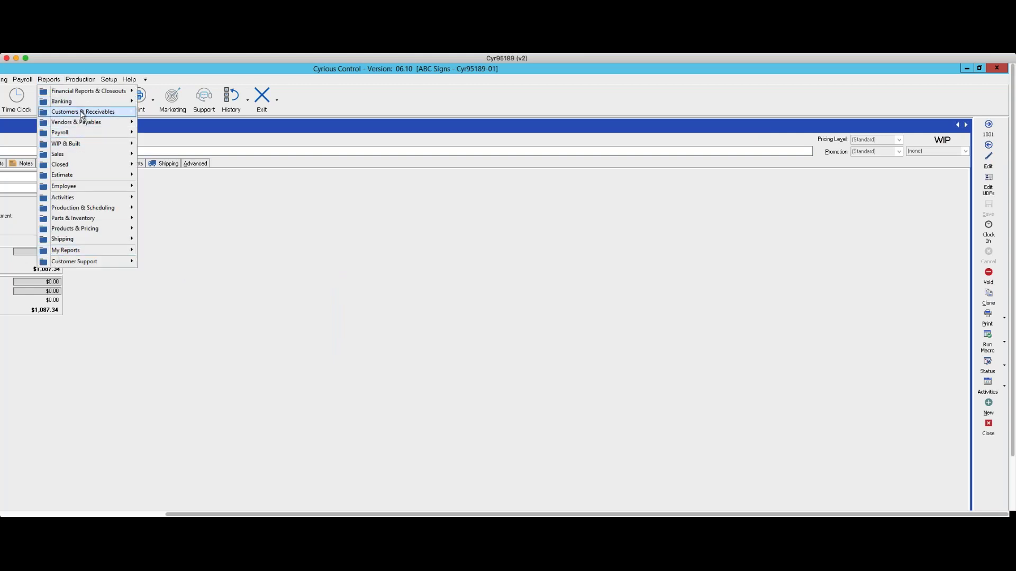
{"action": "mouse_move", "coordinate": [83, 113]}
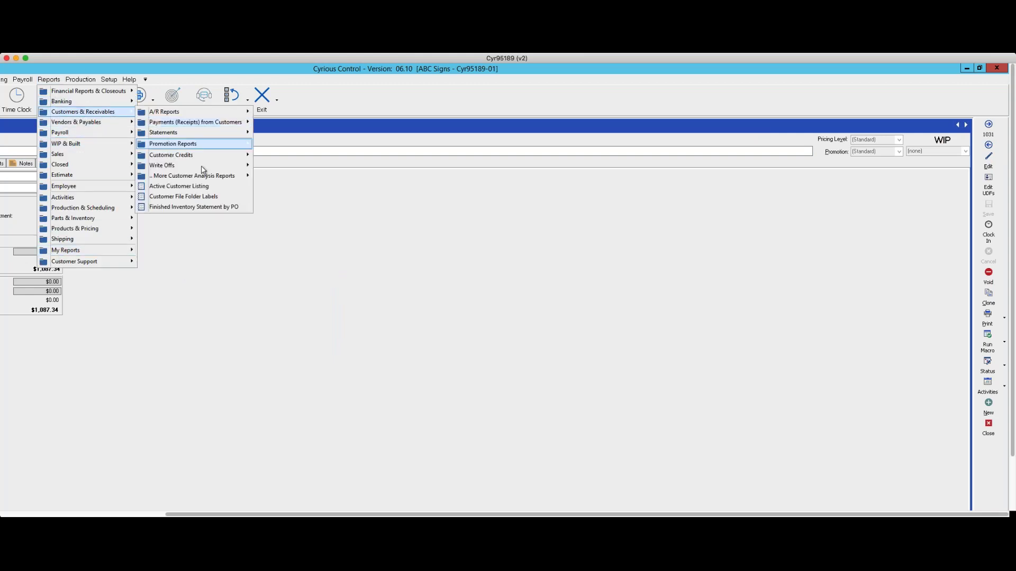
{"action": "left_click", "coordinate": [196, 207]}
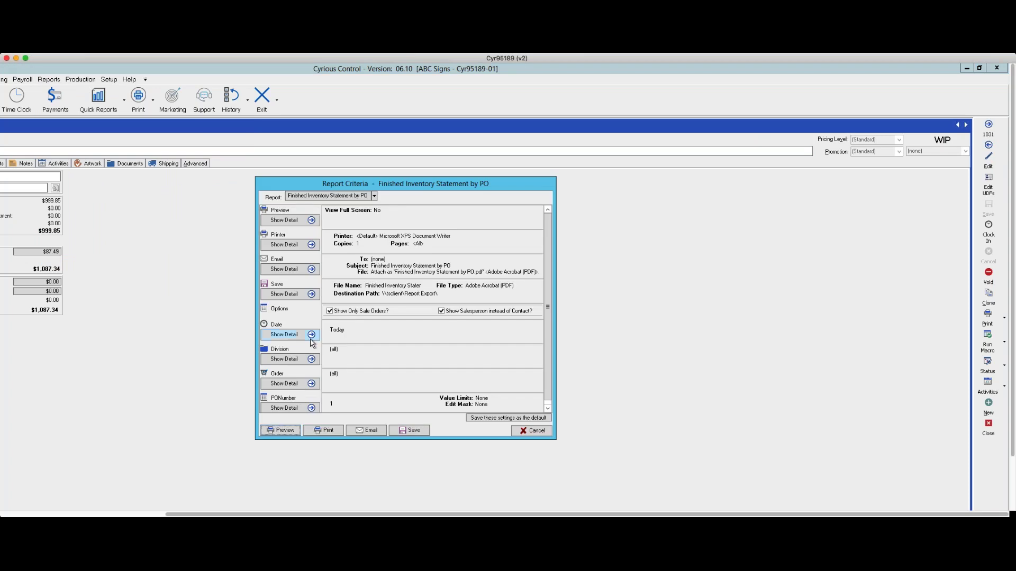
{"action": "left_click", "coordinate": [311, 335]}
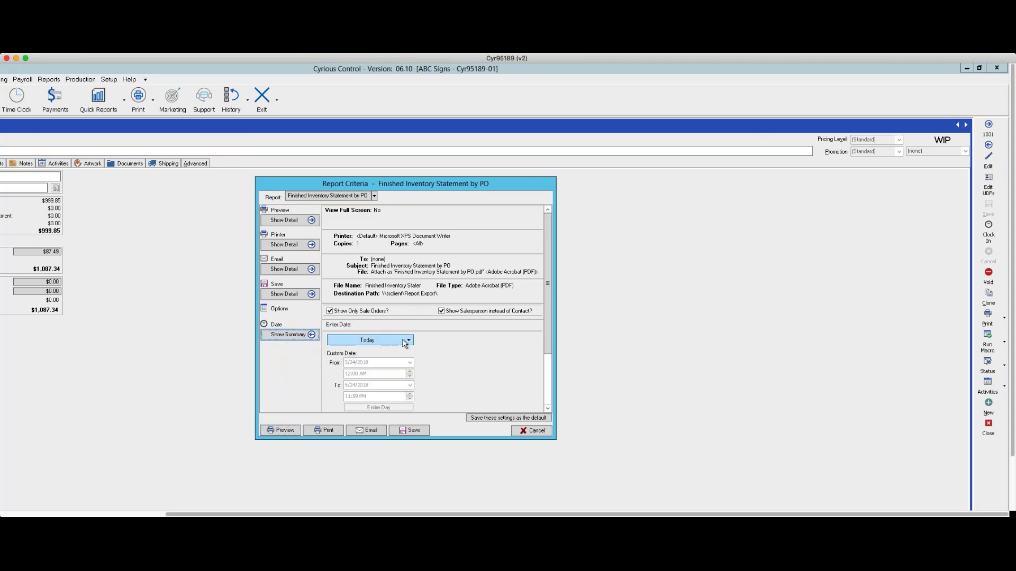
{"action": "left_click", "coordinate": [411, 342]}
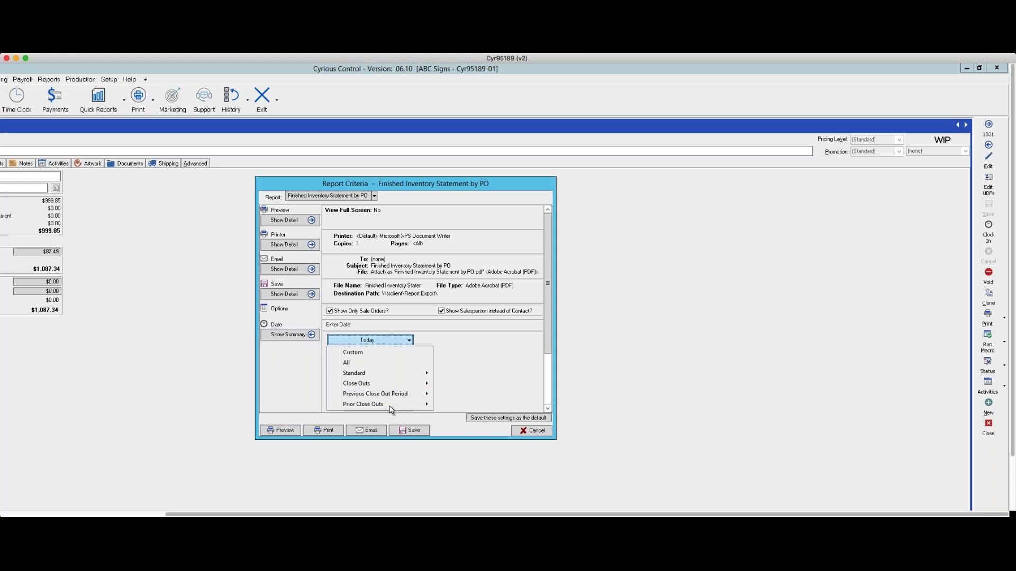
{"action": "mouse_move", "coordinate": [418, 374]}
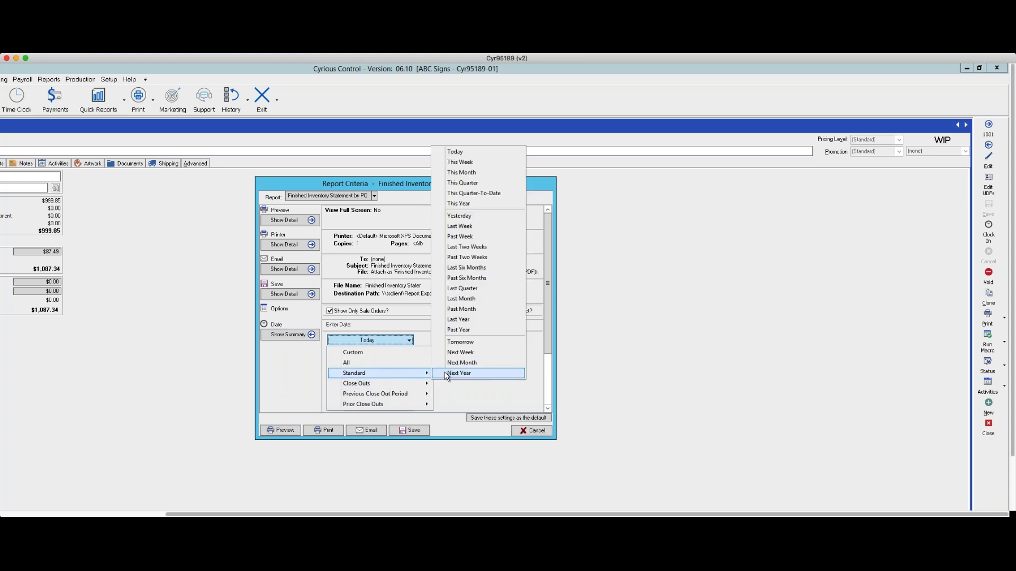
{"action": "left_click", "coordinate": [471, 172]}
{"action": "left_click", "coordinate": [287, 335]}
- Preview the Finished Inventory Statement filtered by the pulling order's P.O. number, and close both the preview and the order
{"action": "left_click", "coordinate": [303, 408]}
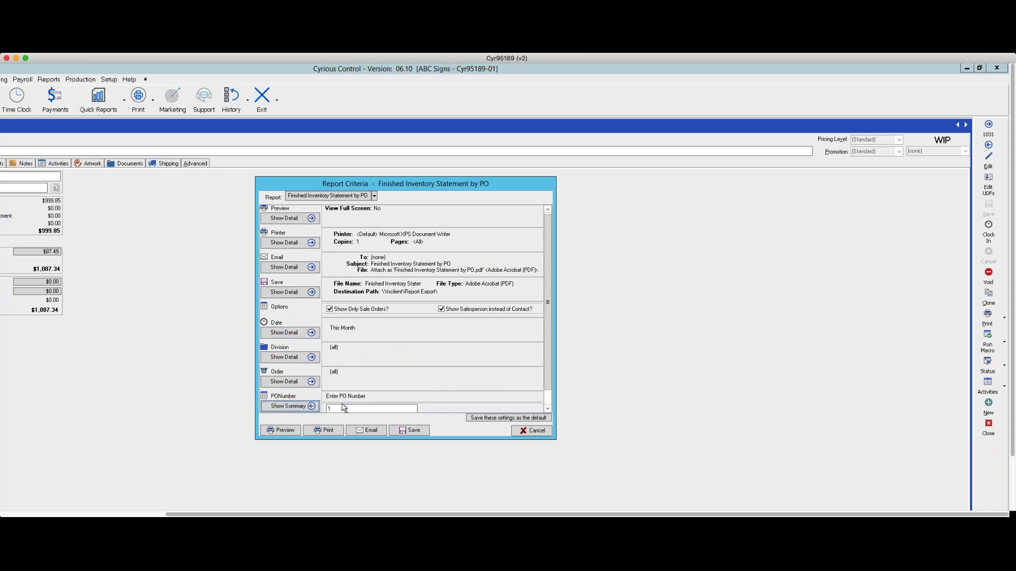
{"action": "left_click", "coordinate": [343, 408]}
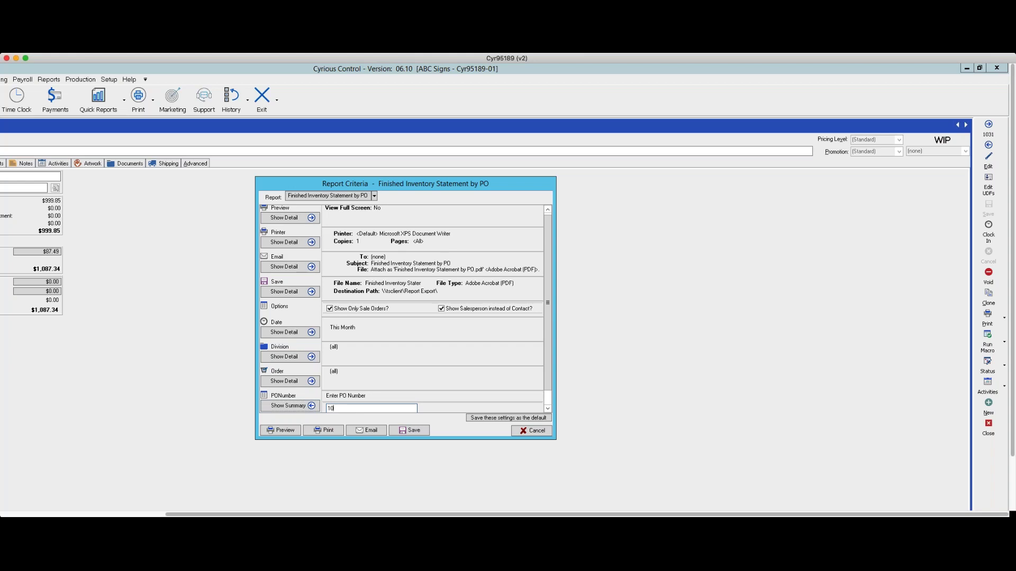
{"action": "left_click", "coordinate": [284, 431]}
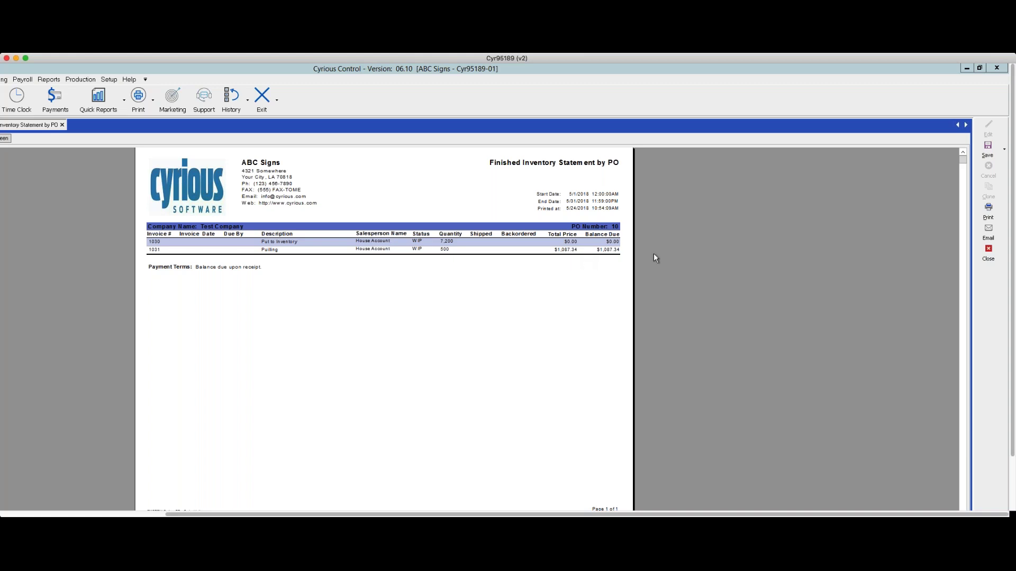
{"action": "left_click", "coordinate": [987, 258]}
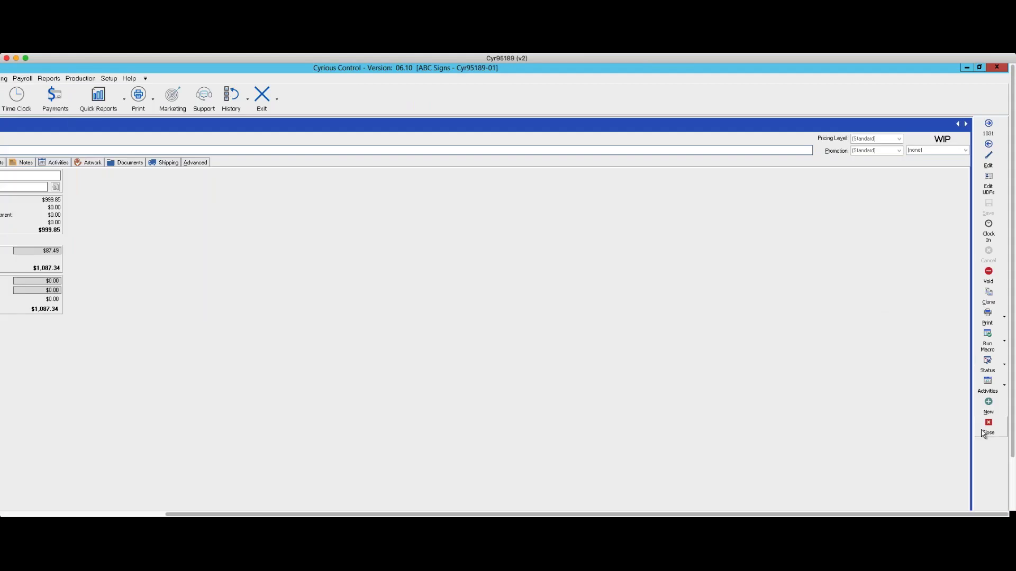
{"action": "left_click", "coordinate": [987, 430]}
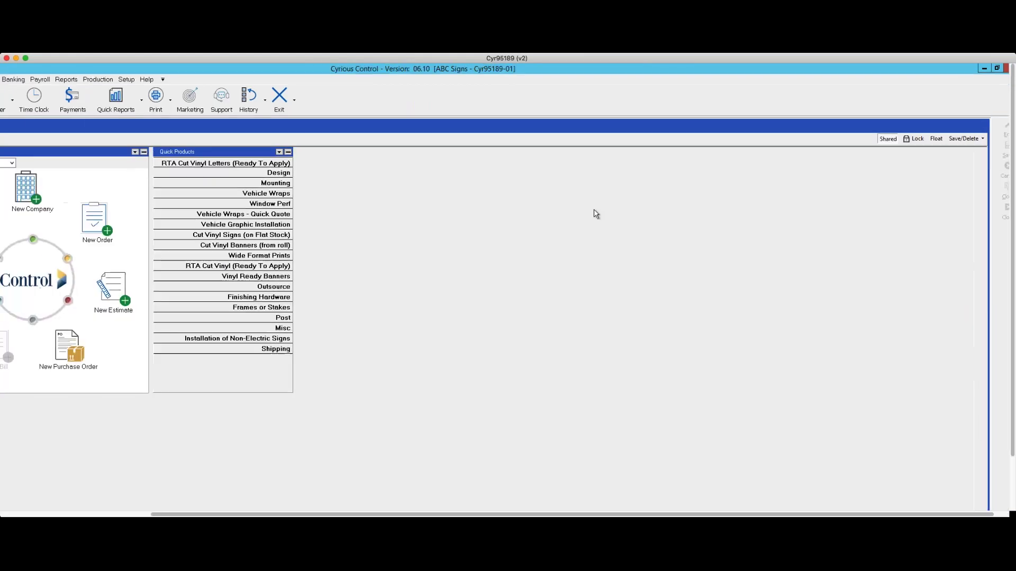